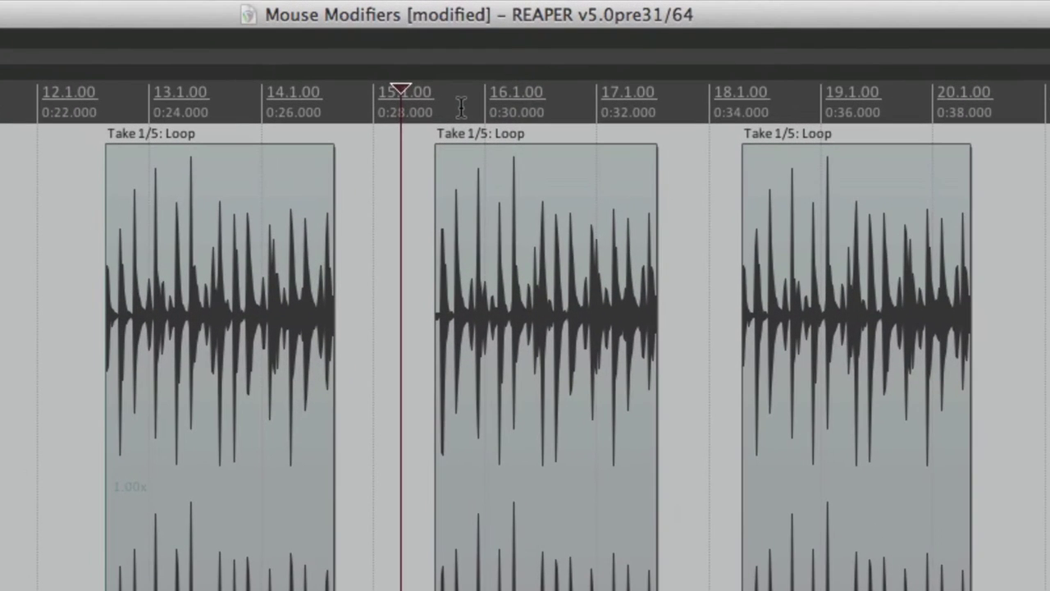
Step: Click at several ruler positions to move the edit cursor along the timeline
left_click(461, 105)
left_click(564, 105)
left_click(677, 105)
left_click(767, 100)
left_click(878, 102)
left_click(693, 100)
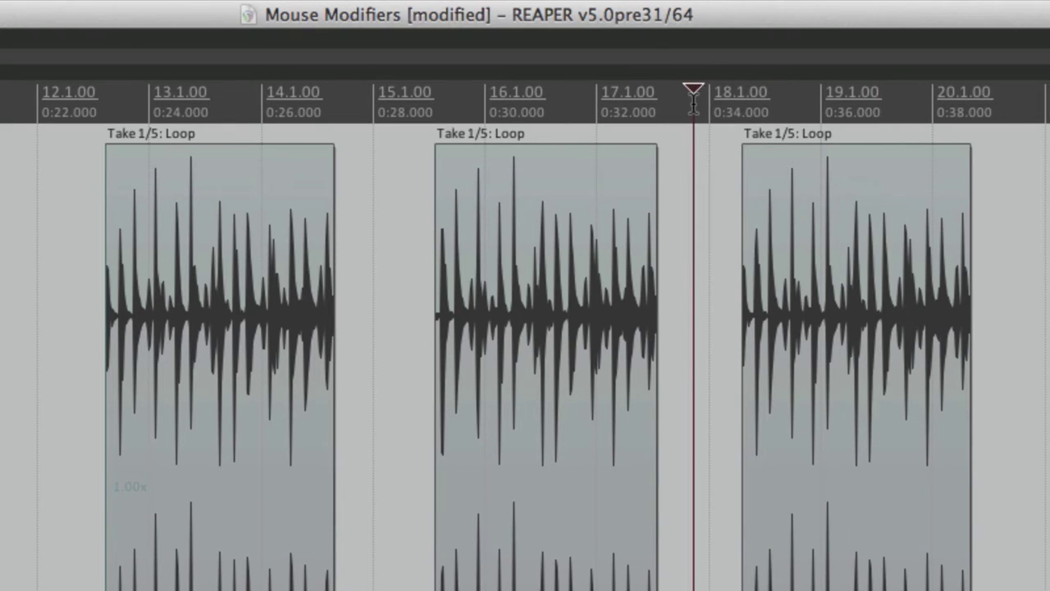
Step: Make and clear a time selection over the second item, then set the edit cursor near bar 15
left_click_drag(405, 111, 574, 112)
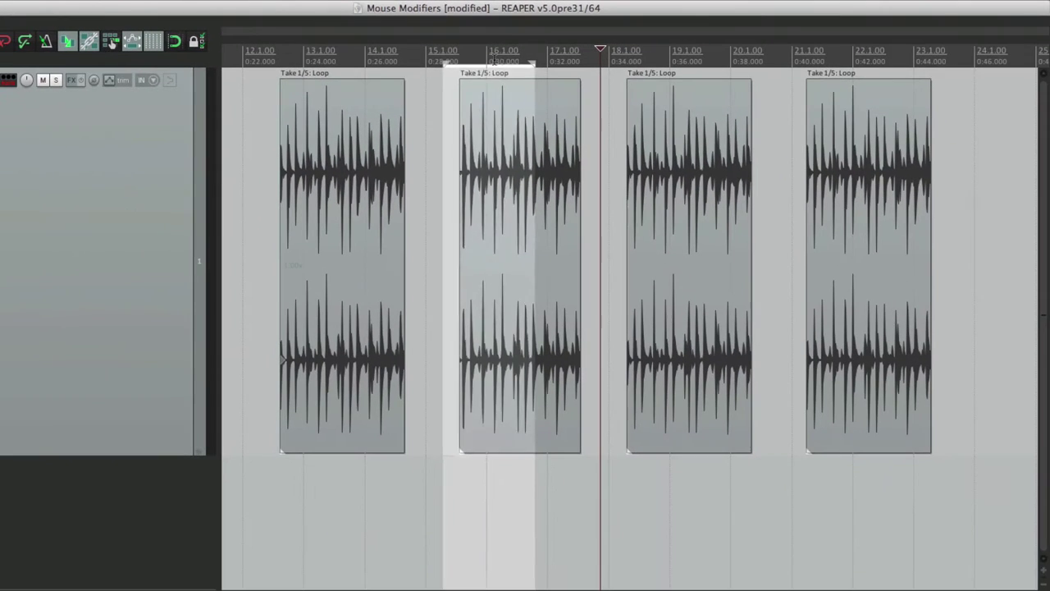
key("Escape")
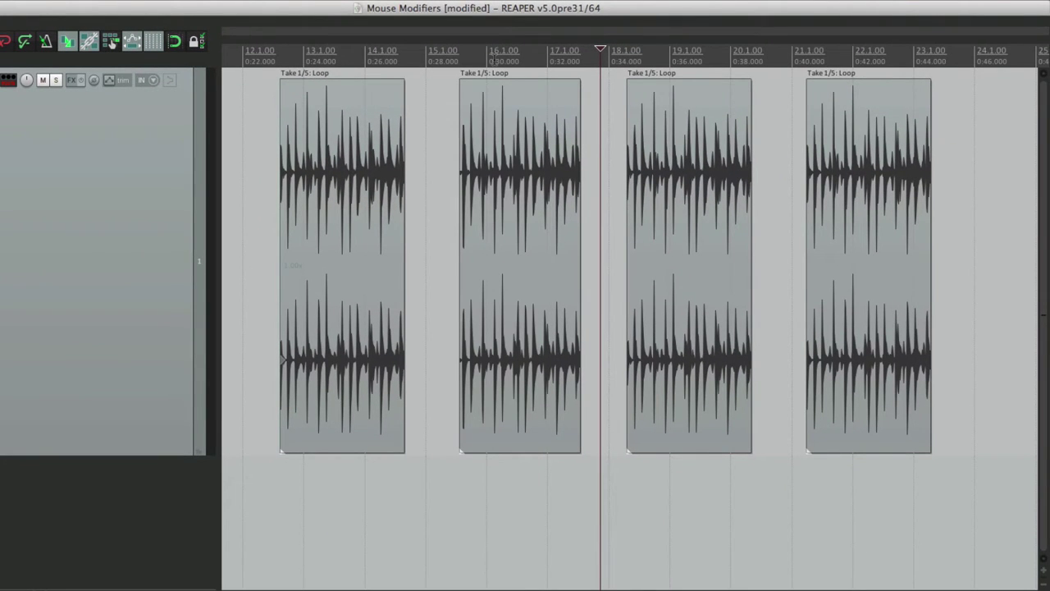
left_click(493, 107)
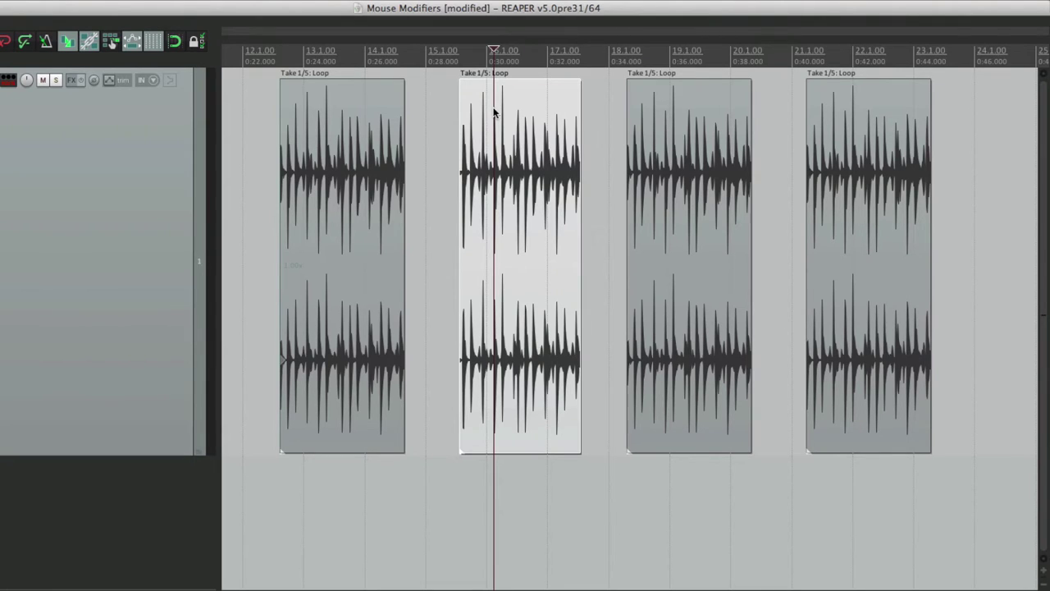
left_click(442, 115)
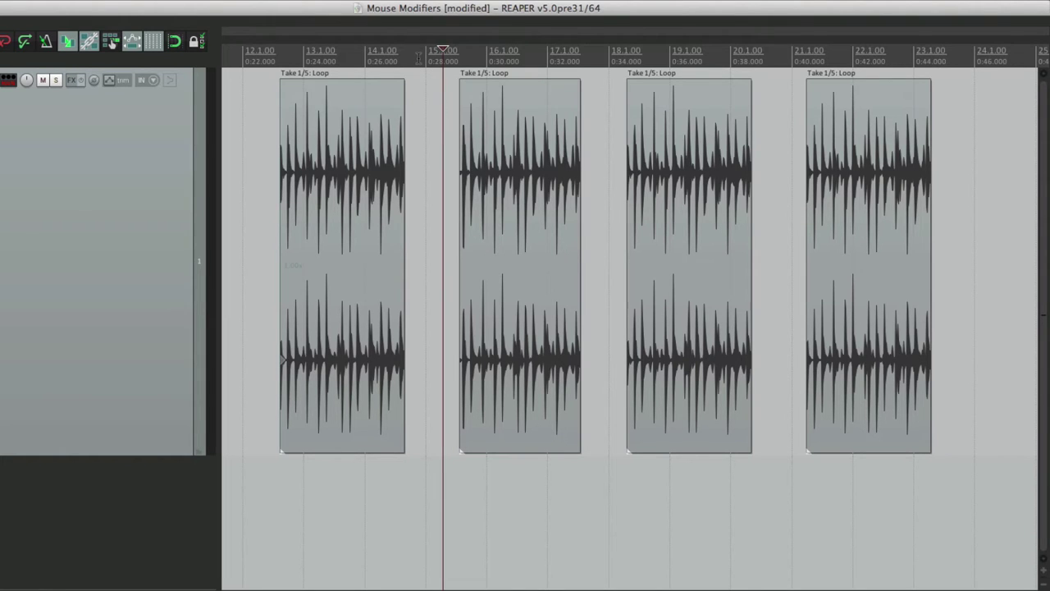
left_click(419, 57)
Step: Close Preferences and click the ruler and track area to bring the edit cursor to about bar 12.1
key("super+comma")
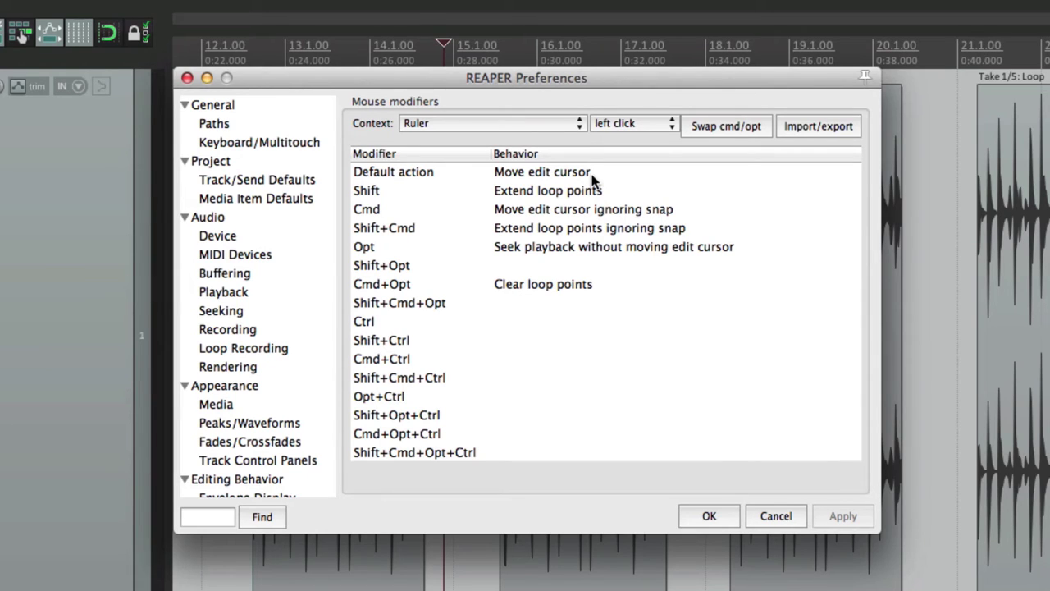
key("Escape")
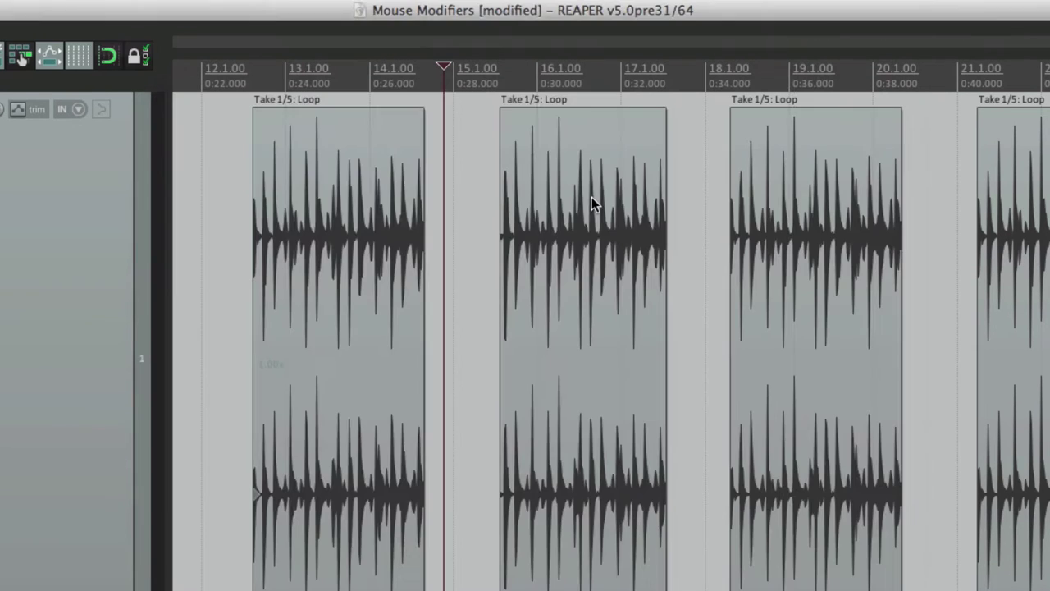
left_click(485, 85)
left_click(441, 79)
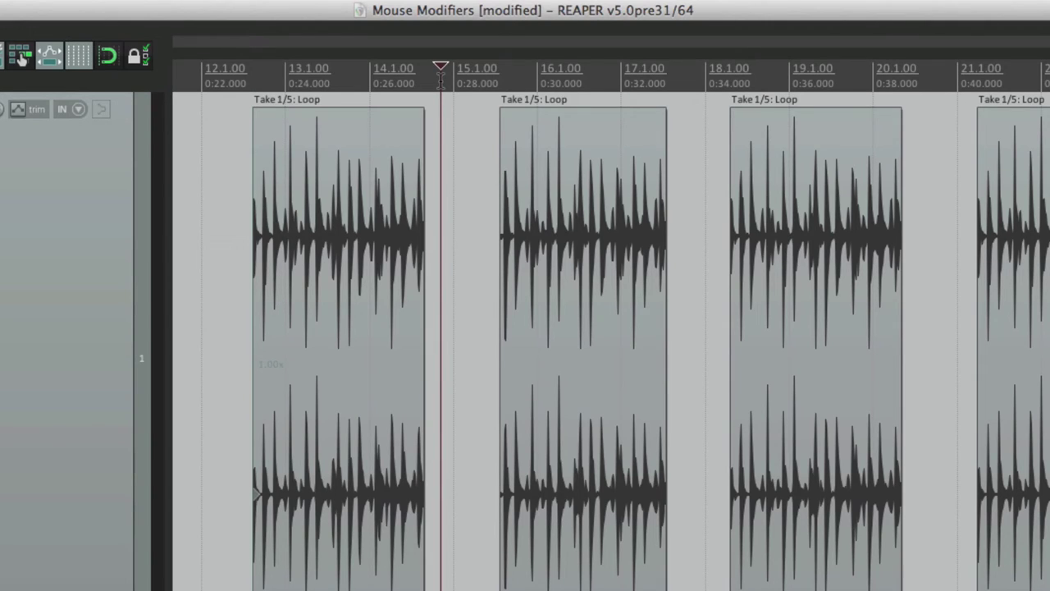
left_click(468, 127)
left_click(220, 132)
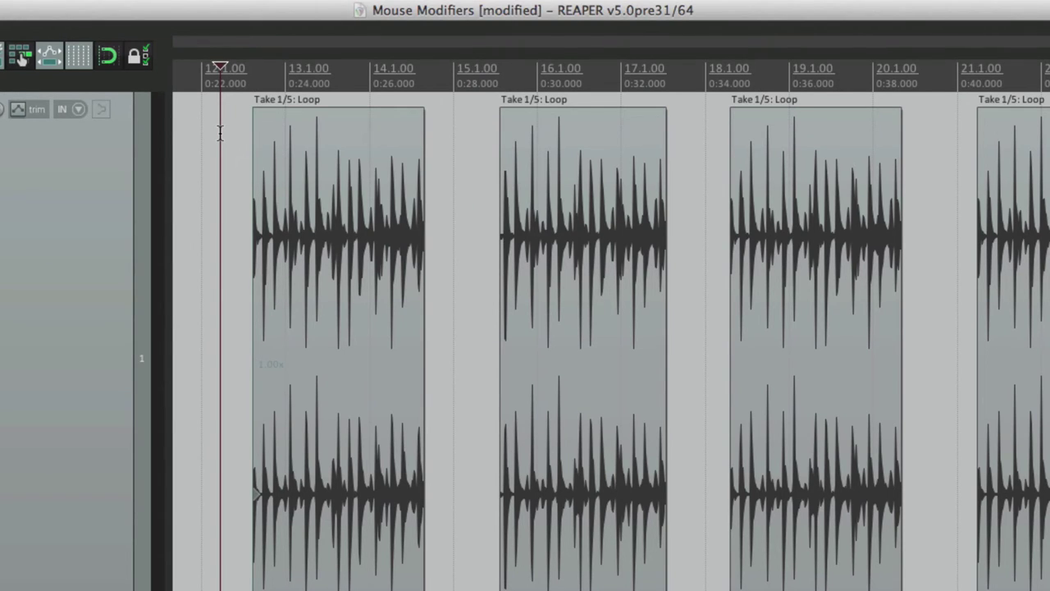
Step: Set the Ruler left-click Default action to Extend loop points and close Preferences
left_click(449, 74)
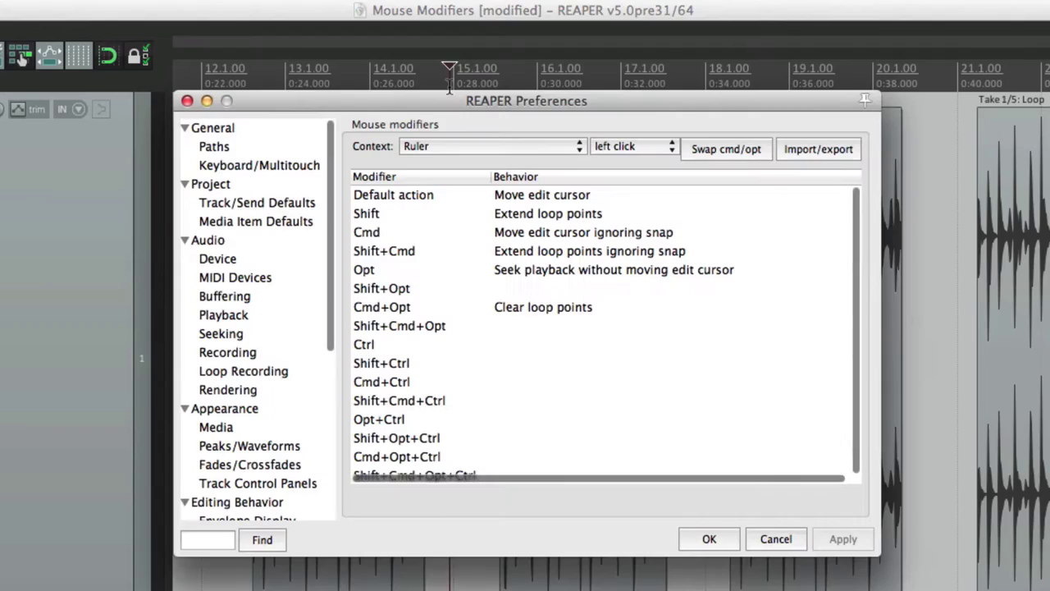
double_click(544, 193)
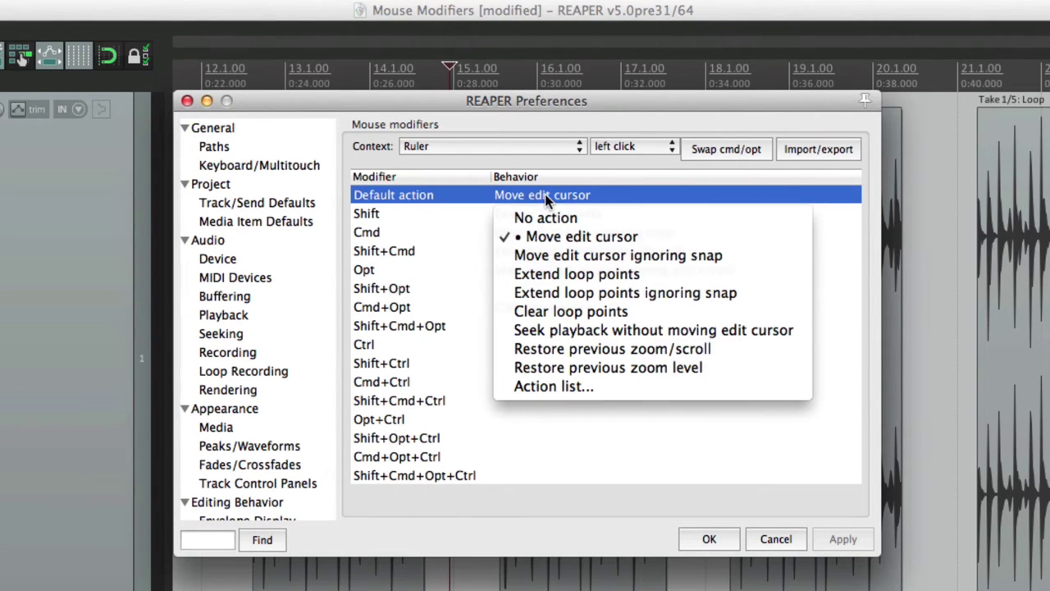
left_click(611, 276)
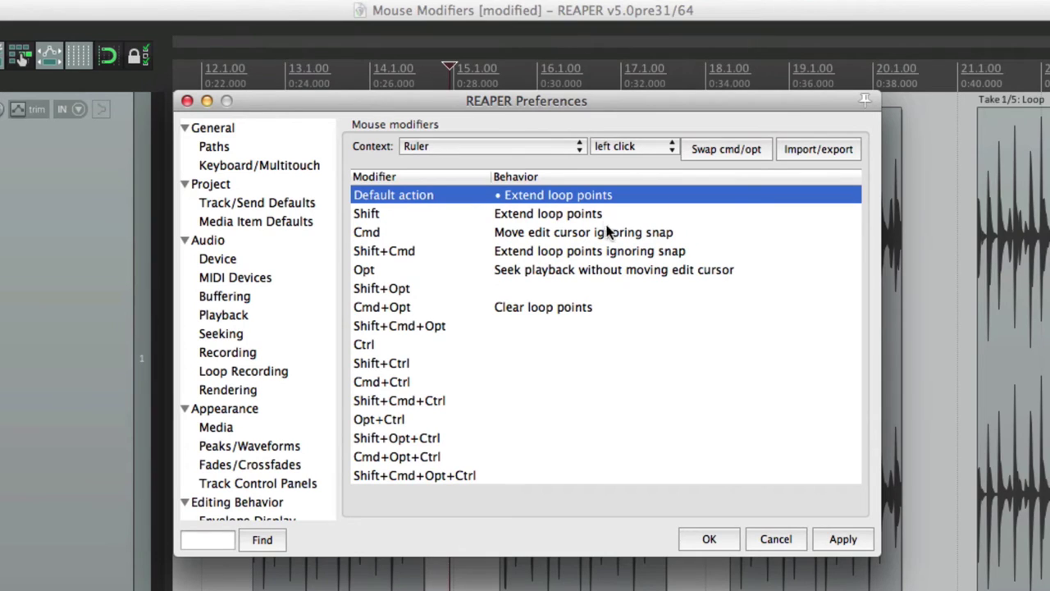
key("Return")
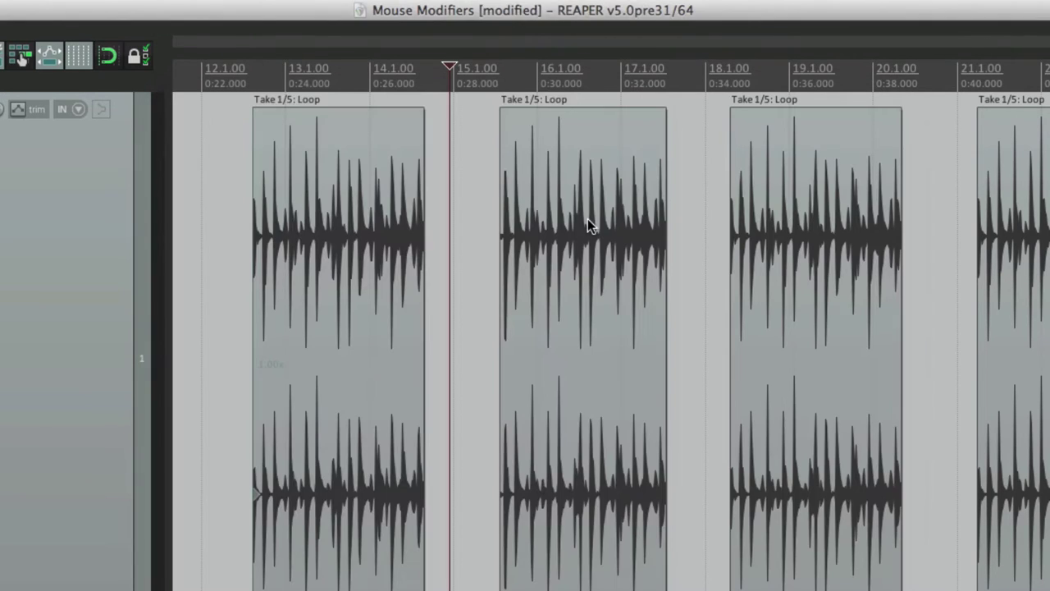
Step: Extend the loop range with ruler clicks and drags, from bar 14 to about bar 18
left_click(500, 82)
left_click_drag(522, 86, 679, 86)
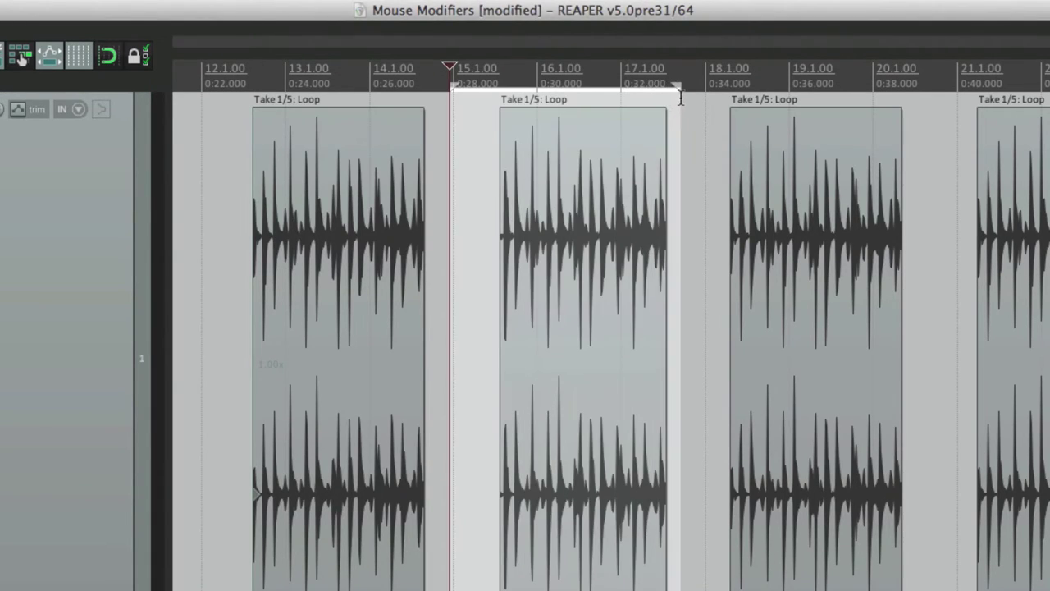
left_click(372, 84, "shift")
left_click_drag(686, 83, 712, 83)
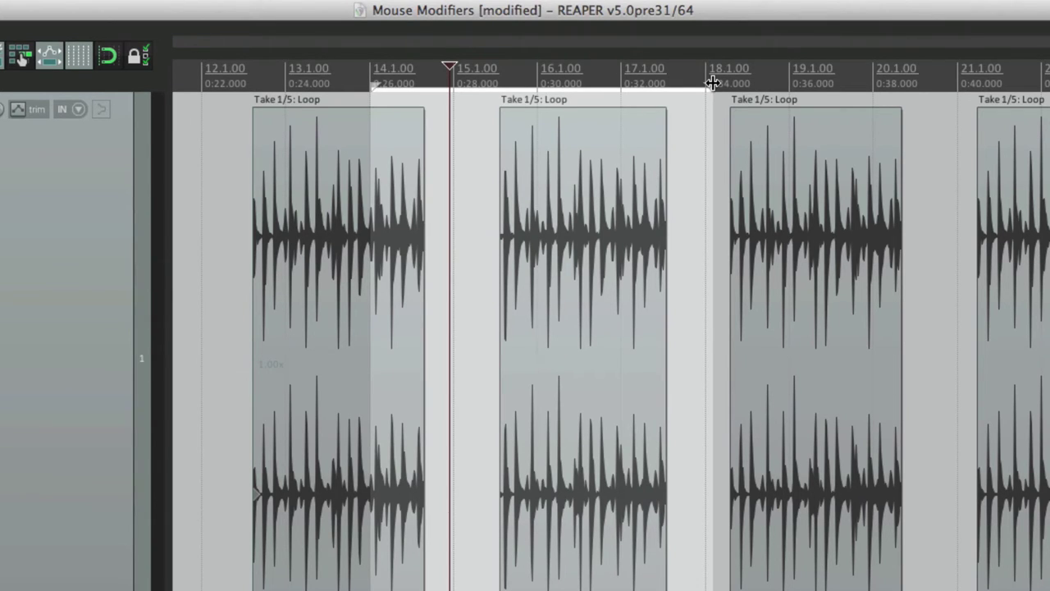
left_click_drag(712, 82, 774, 84)
left_click(696, 82, "shift")
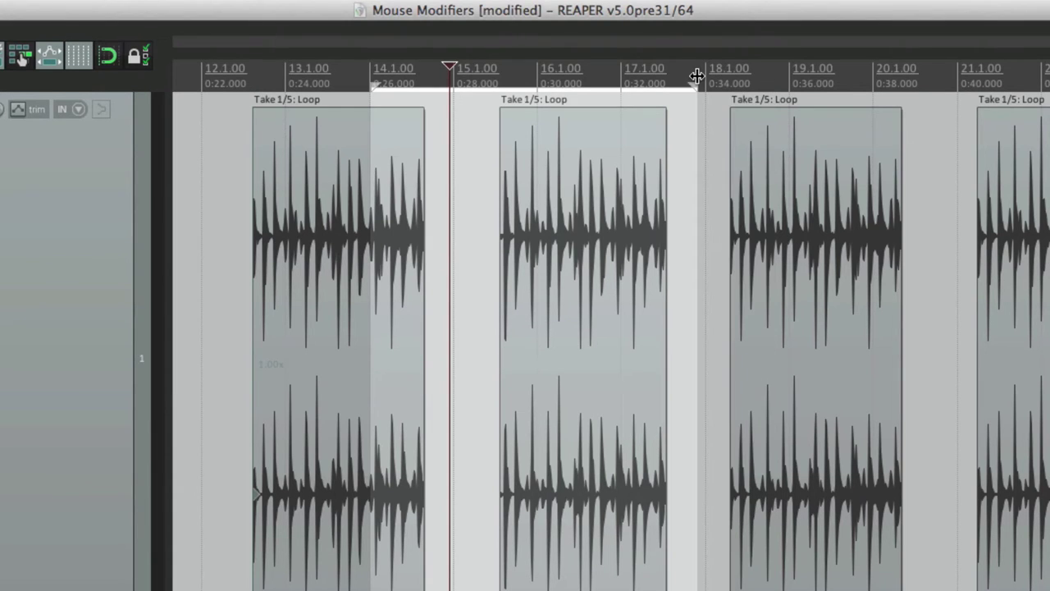
Step: Change the Ruler left-click Default action to Clear loop points and close Preferences
left_click(409, 82, "shift")
key("super+comma")
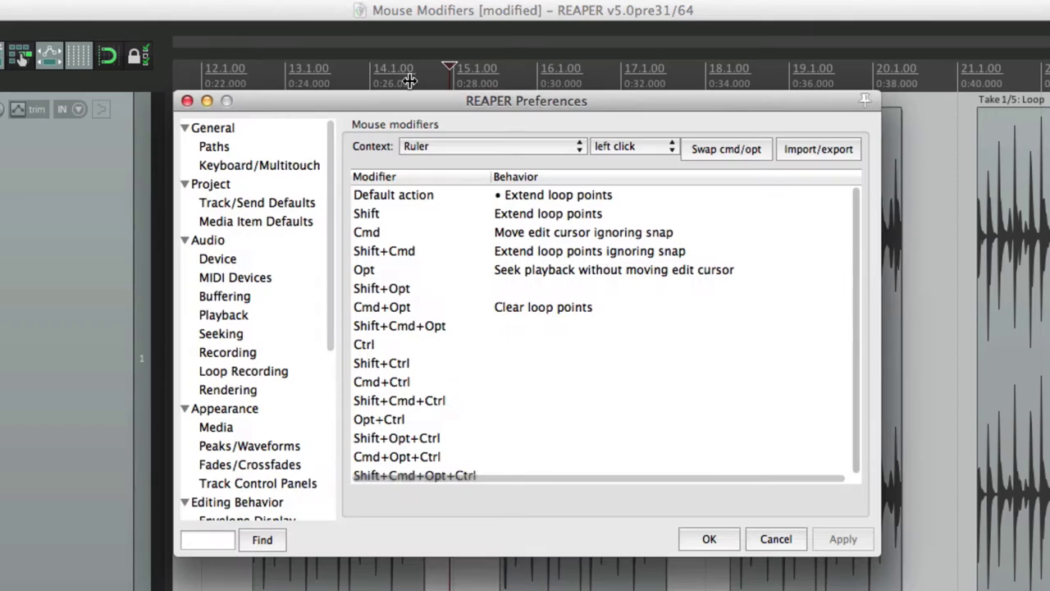
left_click(540, 194)
left_click(540, 194)
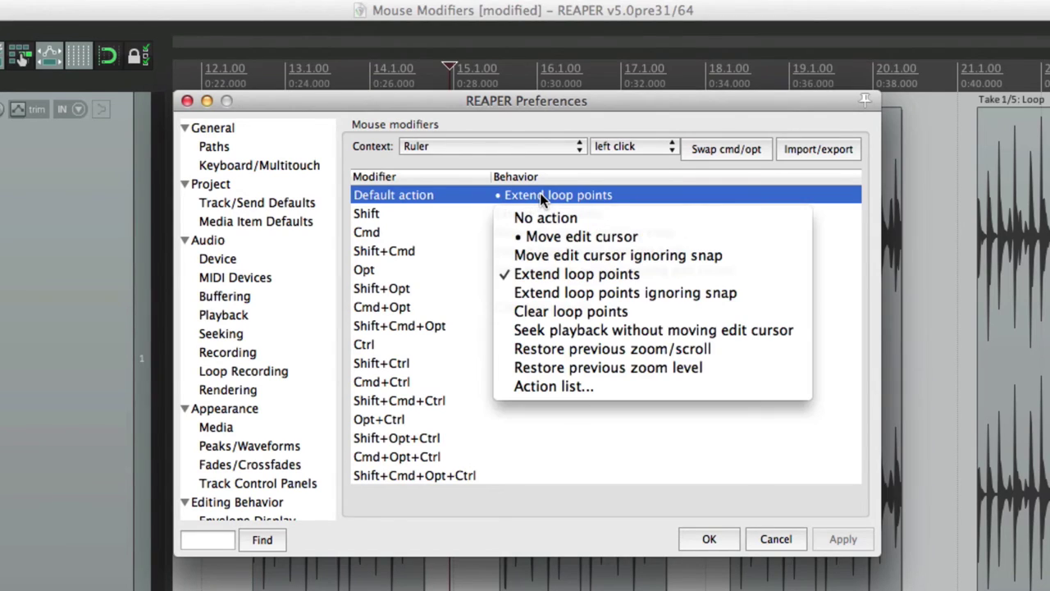
left_click(554, 311)
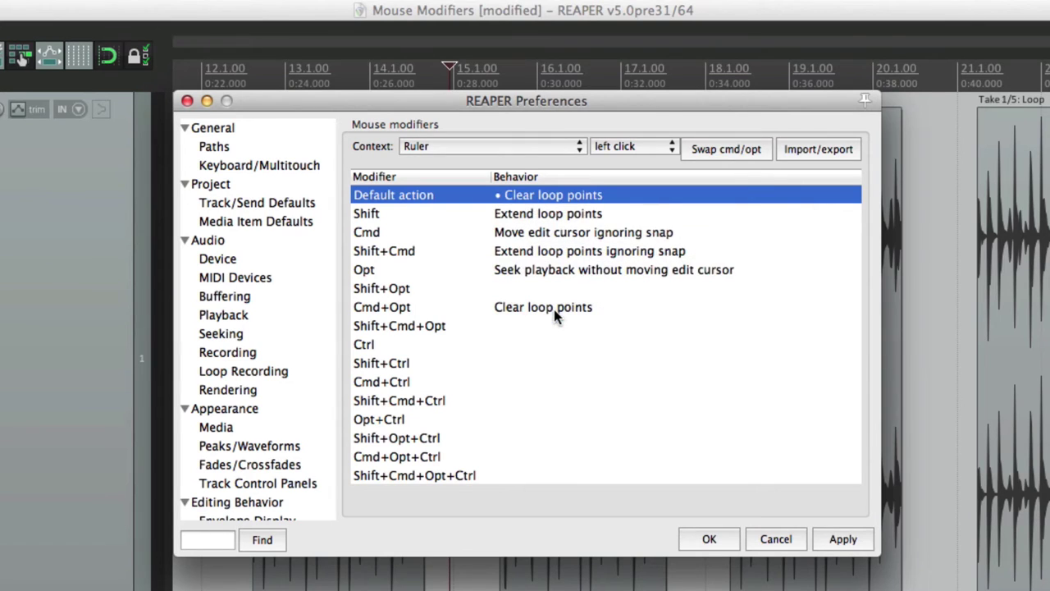
key("Return")
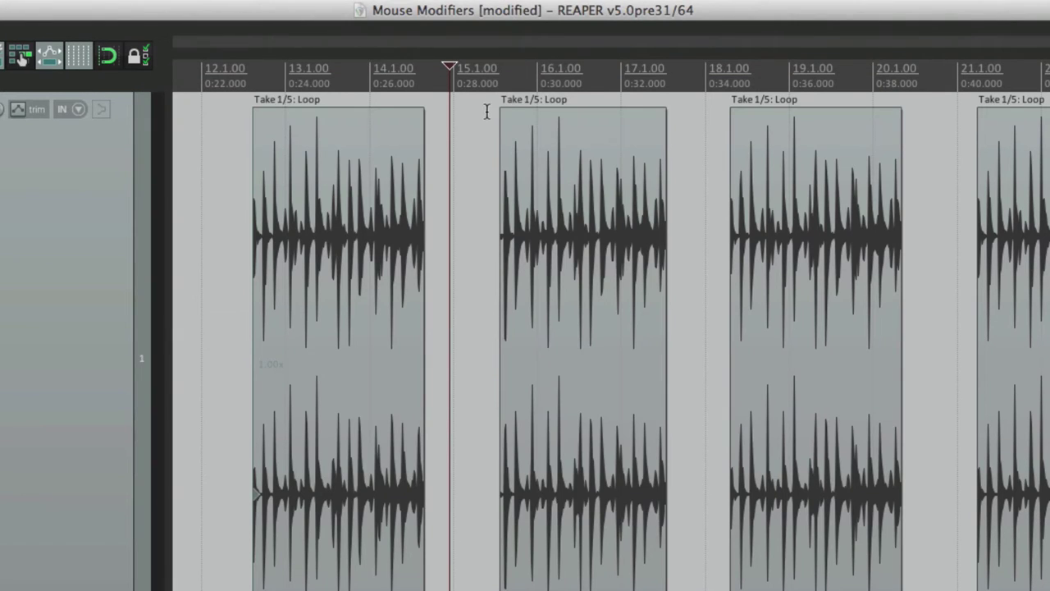
Step: Make a time selection over the second item, clear the loop range from the ruler, and reopen Preferences
left_click_drag(488, 112, 677, 146)
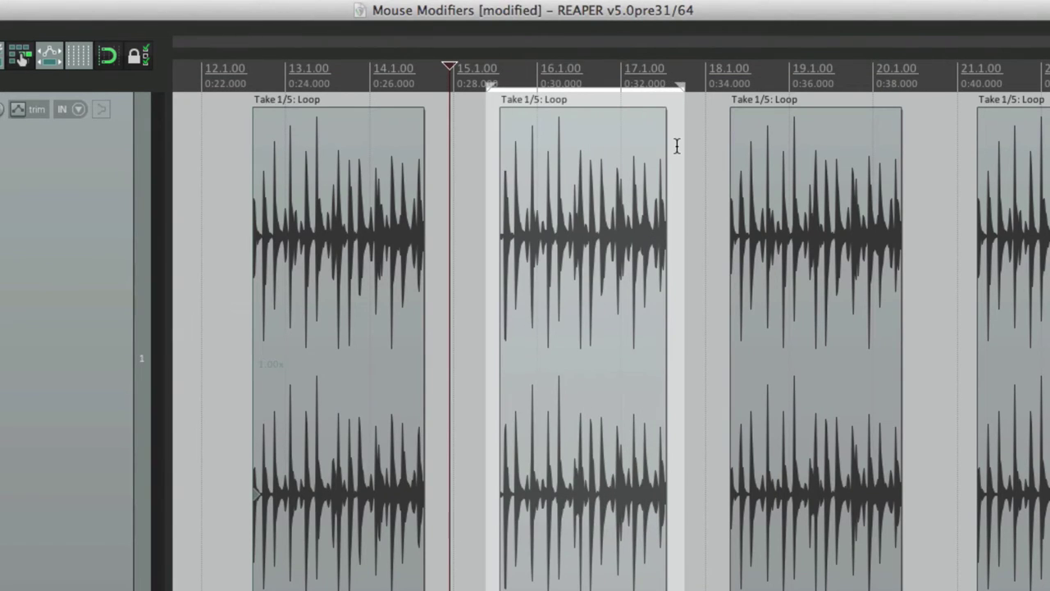
left_click(459, 76)
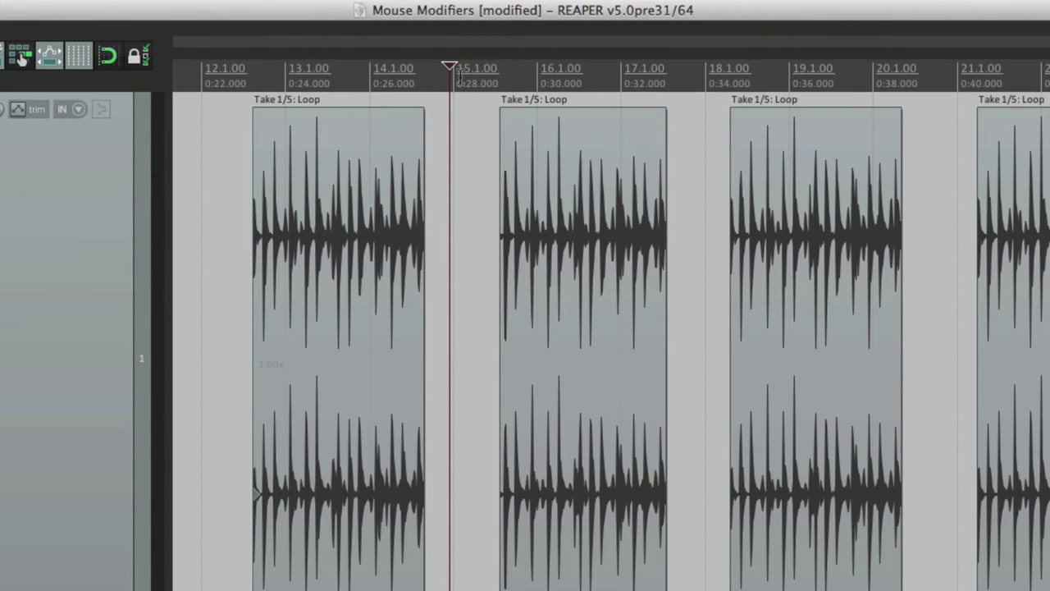
key("super+comma")
Step: Set the Ruler Default action to Seek playback without moving edit cursor
left_click(556, 197)
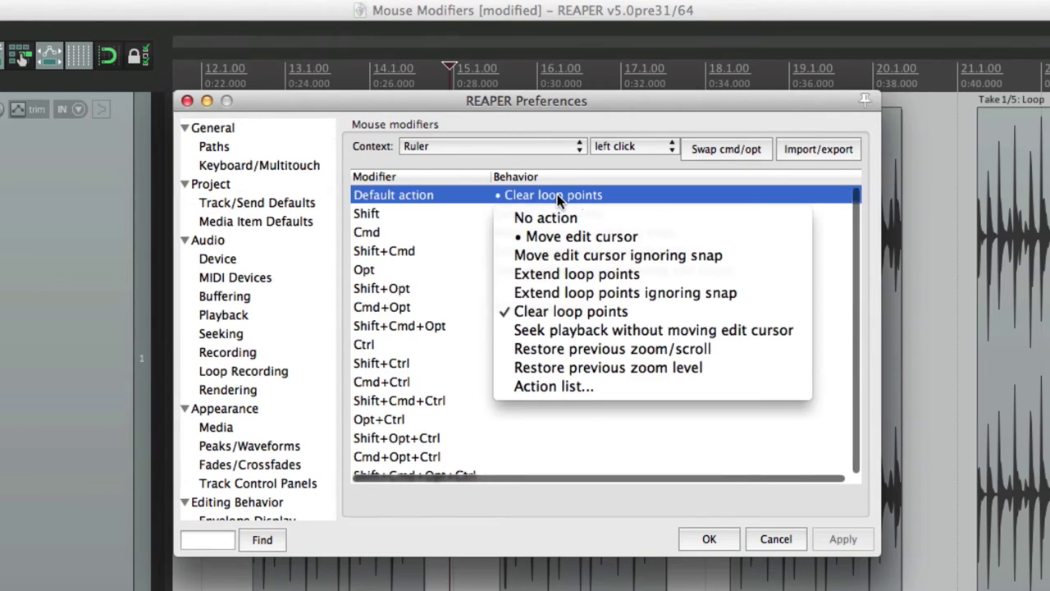
left_click(542, 332)
key("Return")
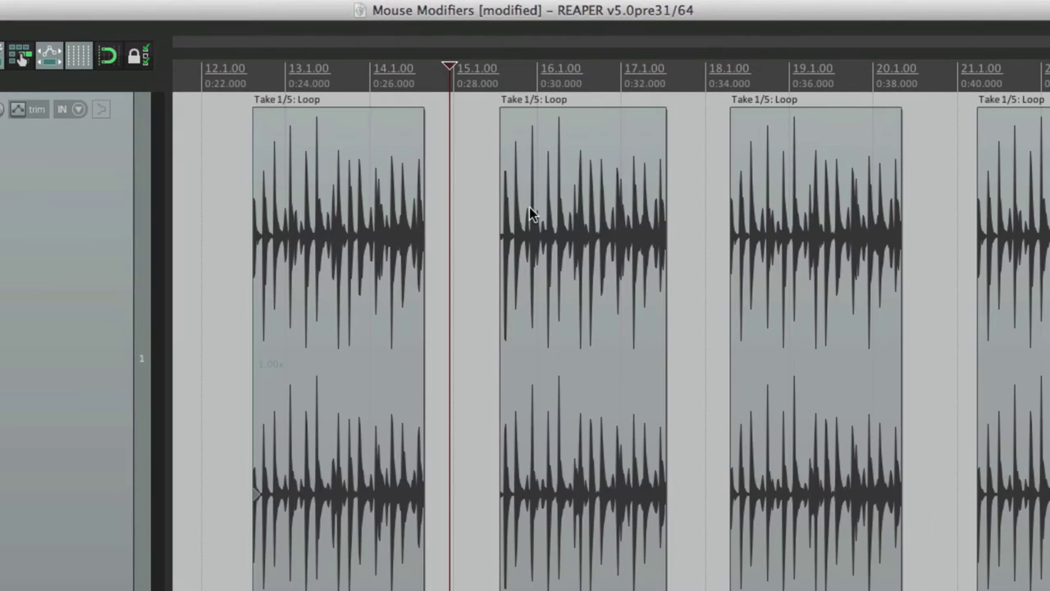
Step: Play from near bar 15 and seek playback back to bar 14 and ahead with ruler clicks
left_click(481, 187)
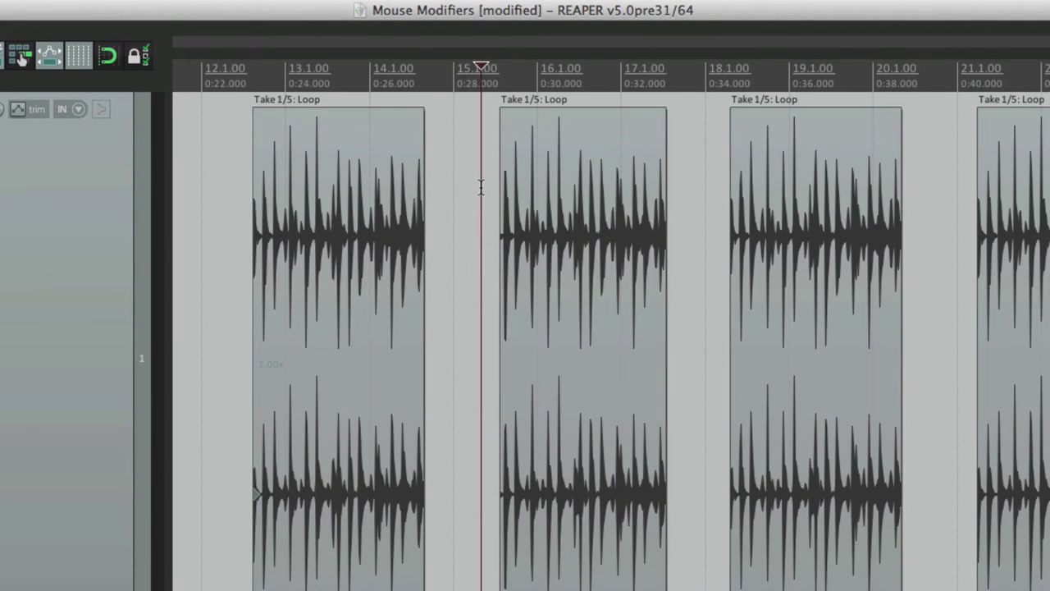
key("space")
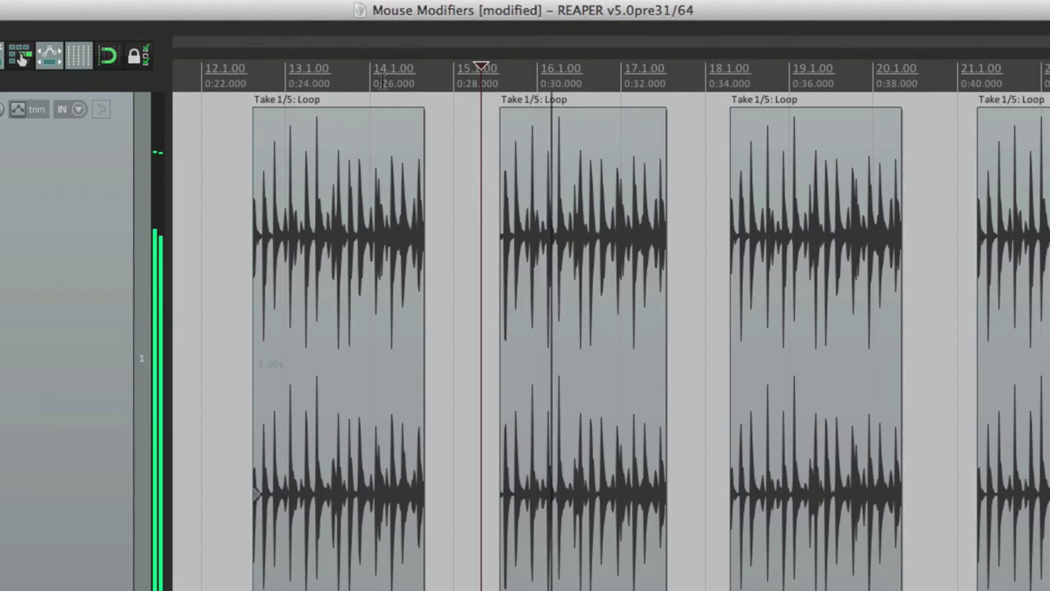
left_click(382, 79)
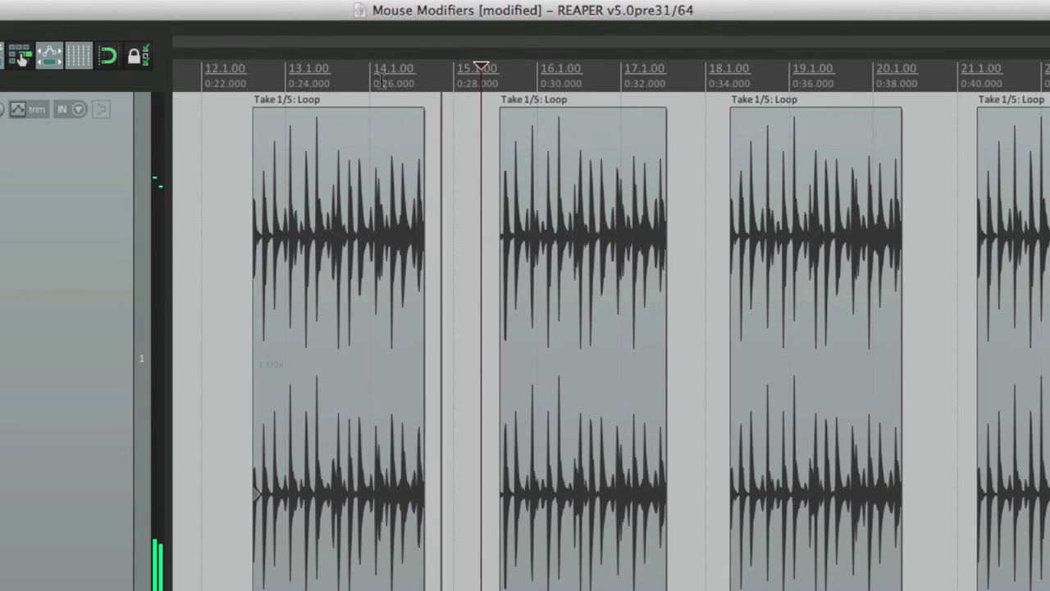
left_click(326, 79)
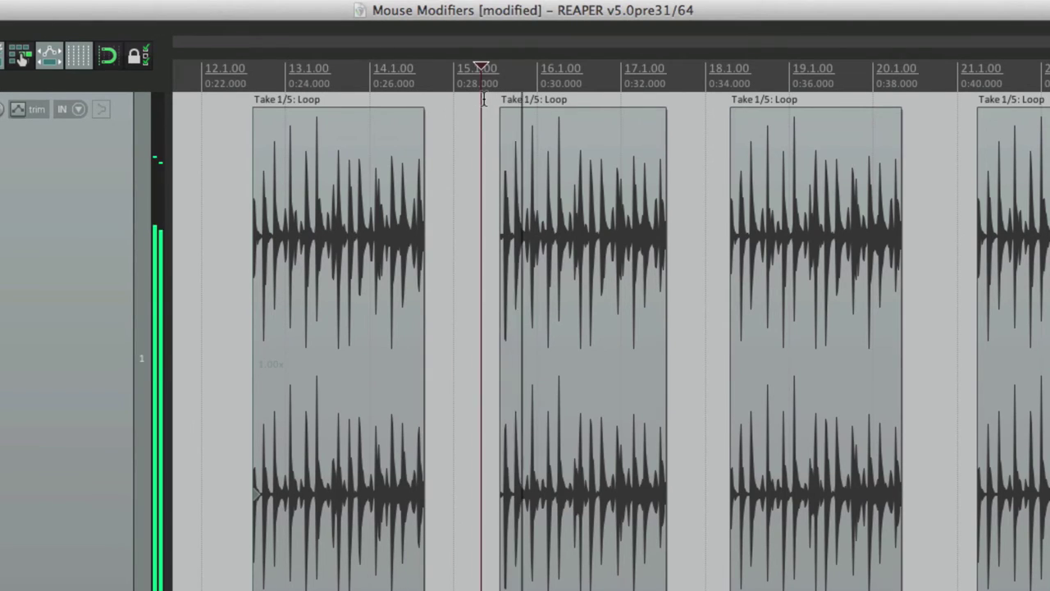
left_click(626, 82)
left_click(715, 83)
Step: Set ruler clicks to Restore previous zoom/scroll, zoom in, then restore the earlier zoom from the ruler
left_click(945, 82)
key("super+comma")
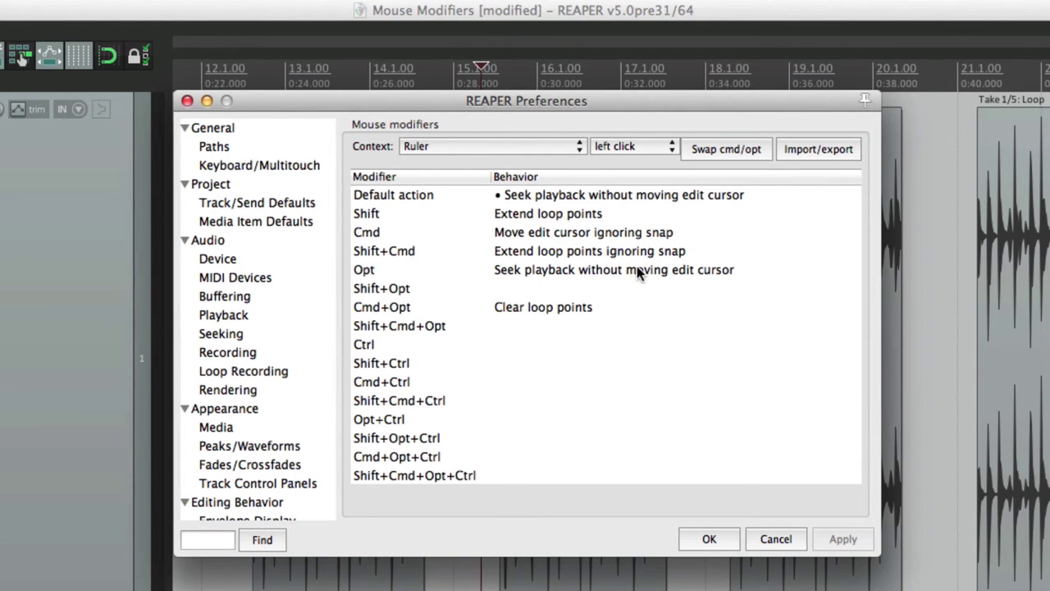
left_click(625, 195)
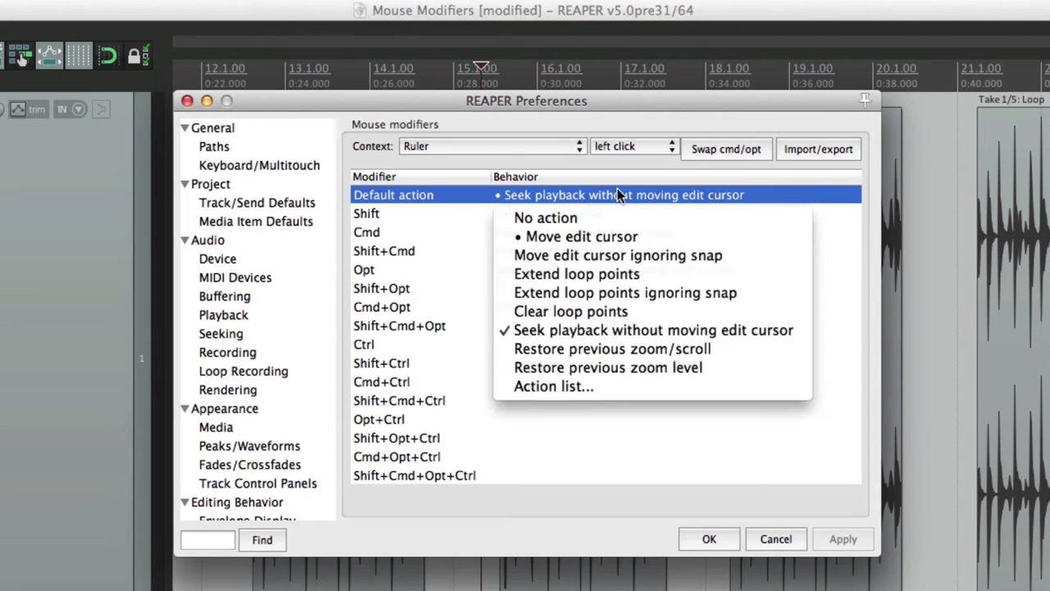
left_click(596, 351)
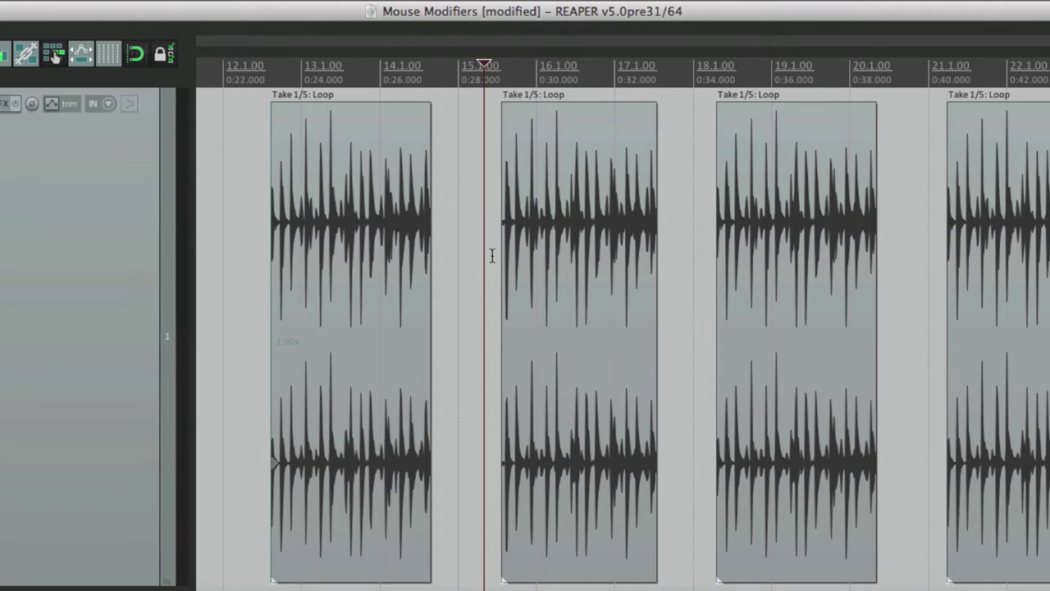
scroll(492, 256, "up", 5)
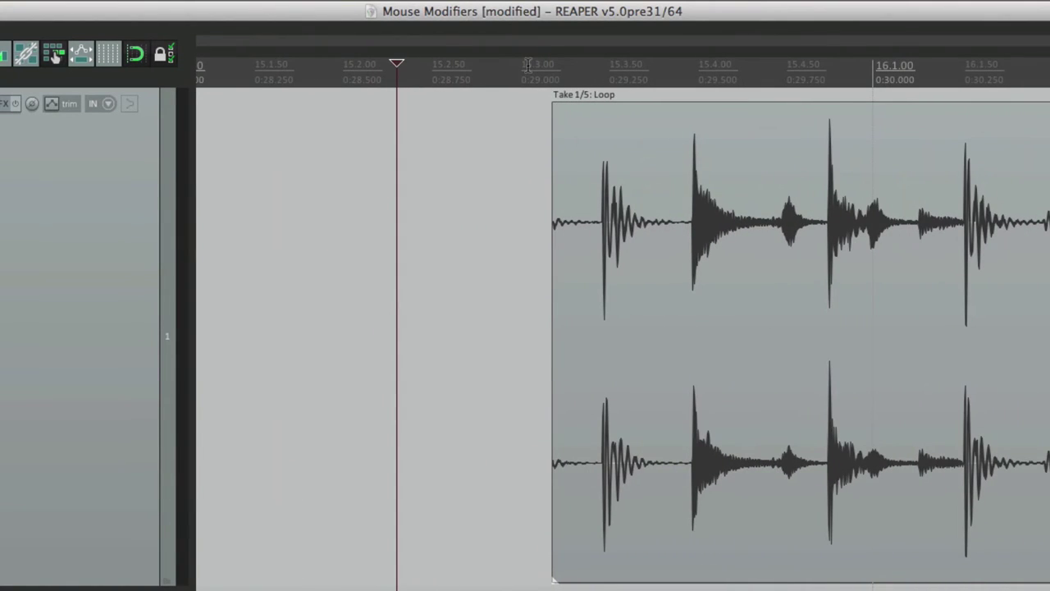
middle_click(522, 69)
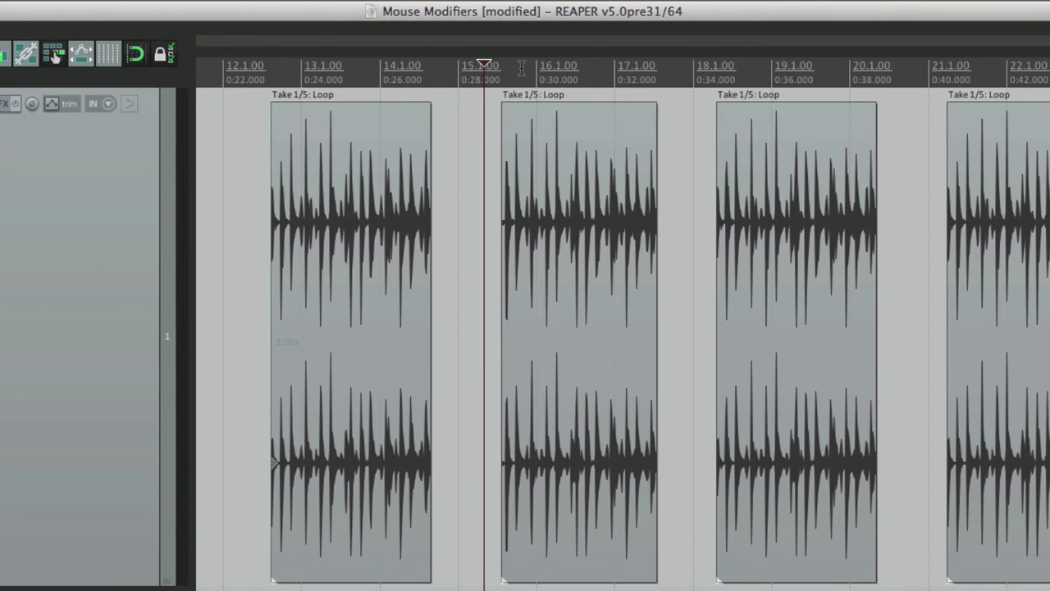
Step: Assign View: Toggle Mixer visible from the action list, filtered by 'mixer', to plain ruler clicks
key("super+comma")
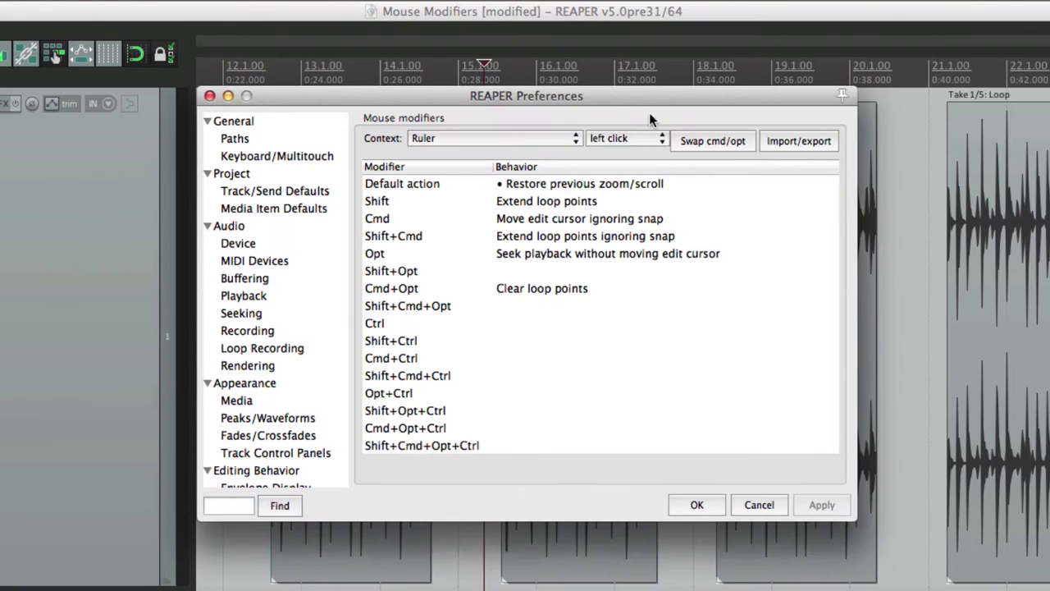
left_click(525, 183)
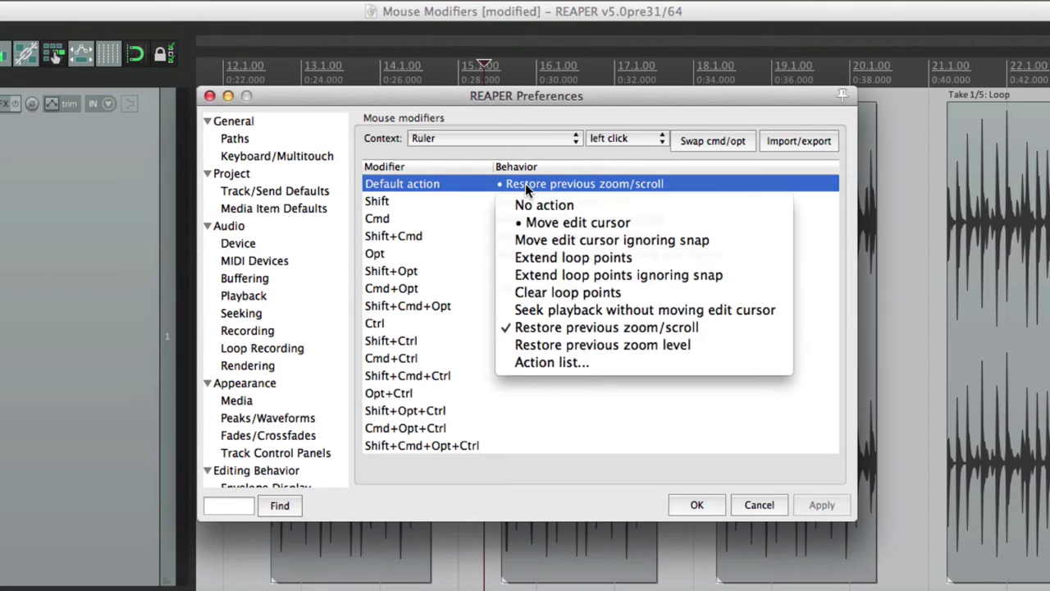
left_click(565, 364)
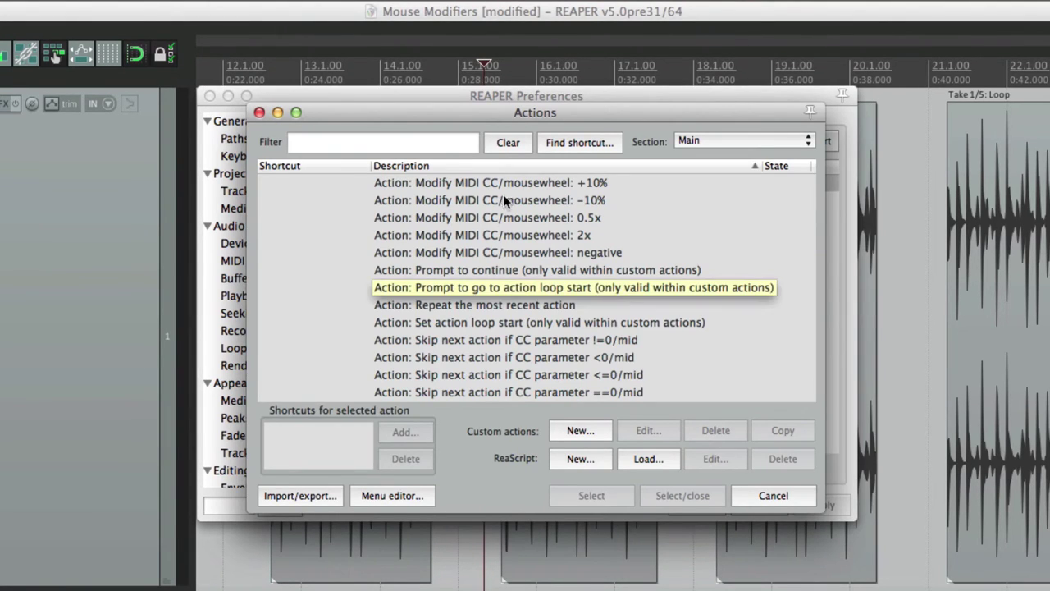
left_click(429, 143)
type("mixer")
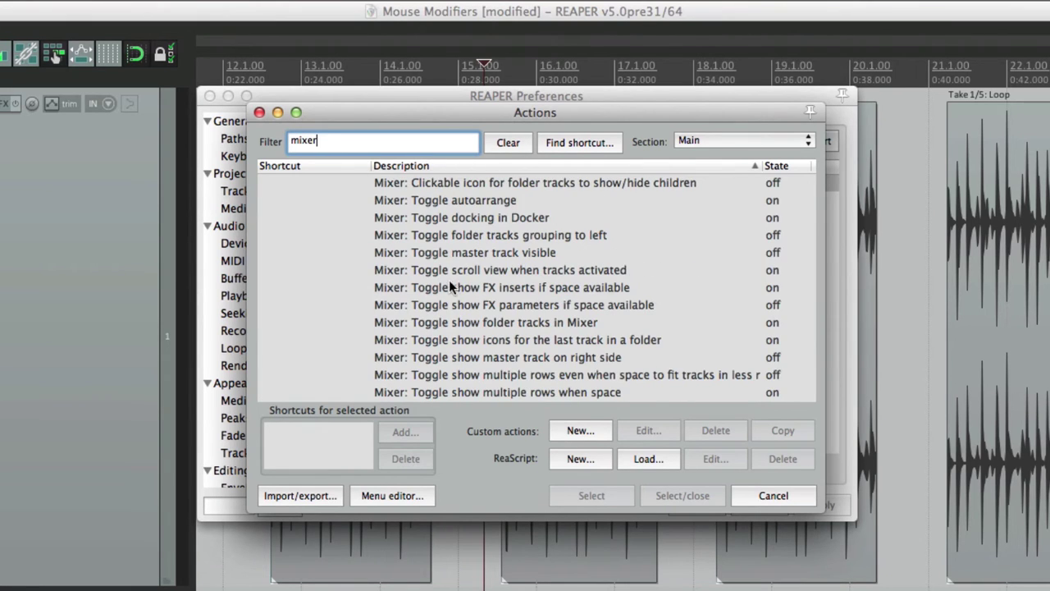
scroll(450, 282, "down", 10)
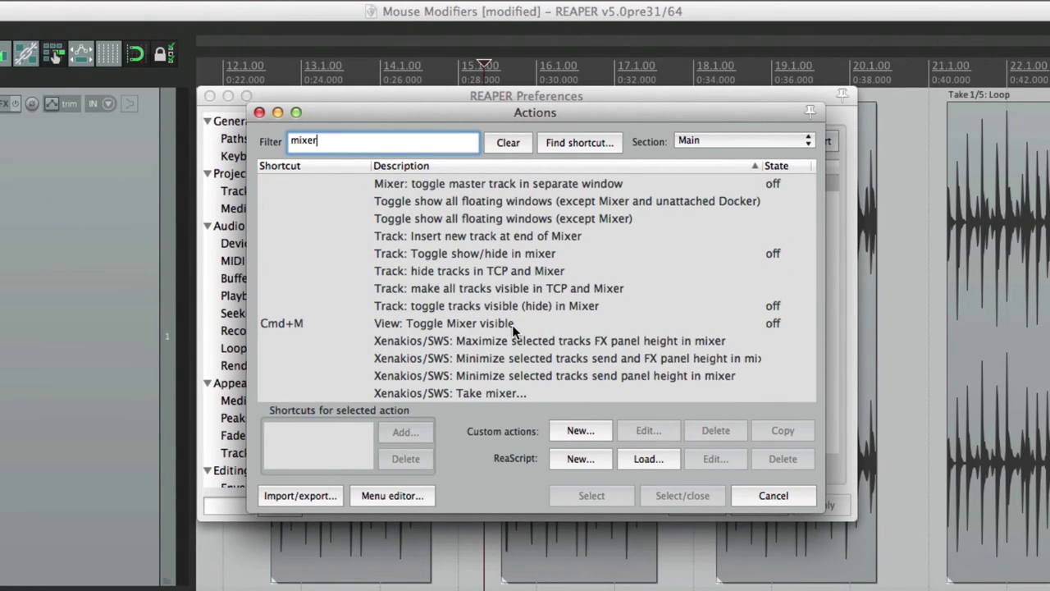
double_click(512, 324)
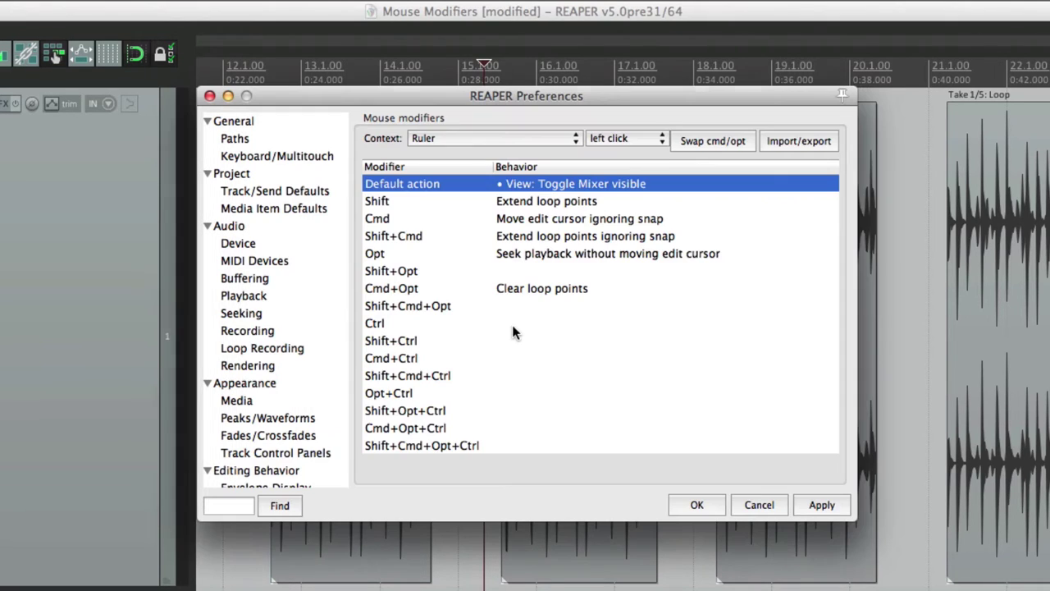
Step: Toggle the docked Mixer on and off with ruler clicks, then reopen the mouse modifier preferences
key("Return")
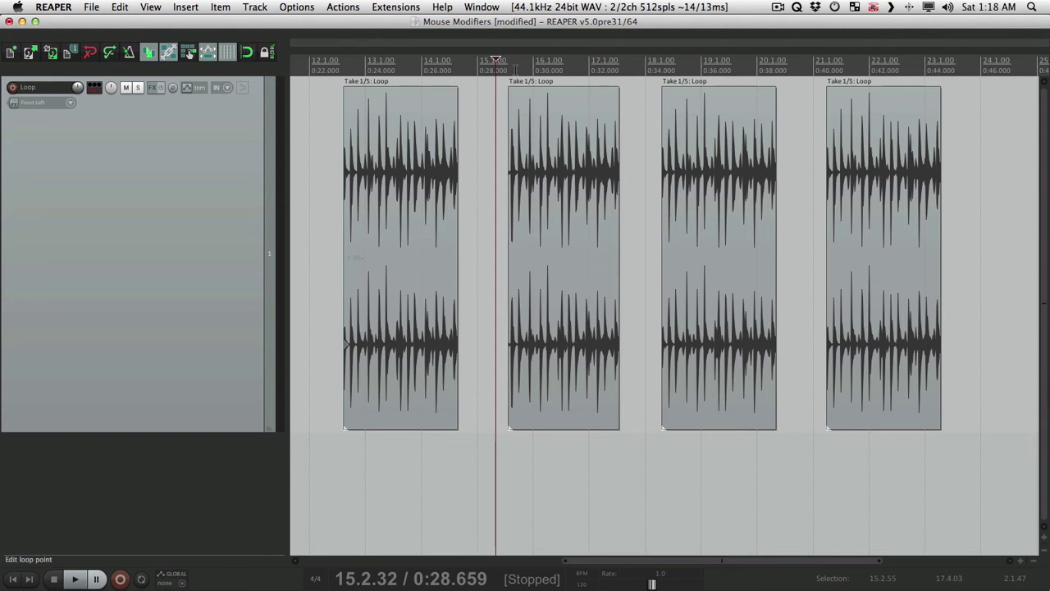
left_click(514, 66)
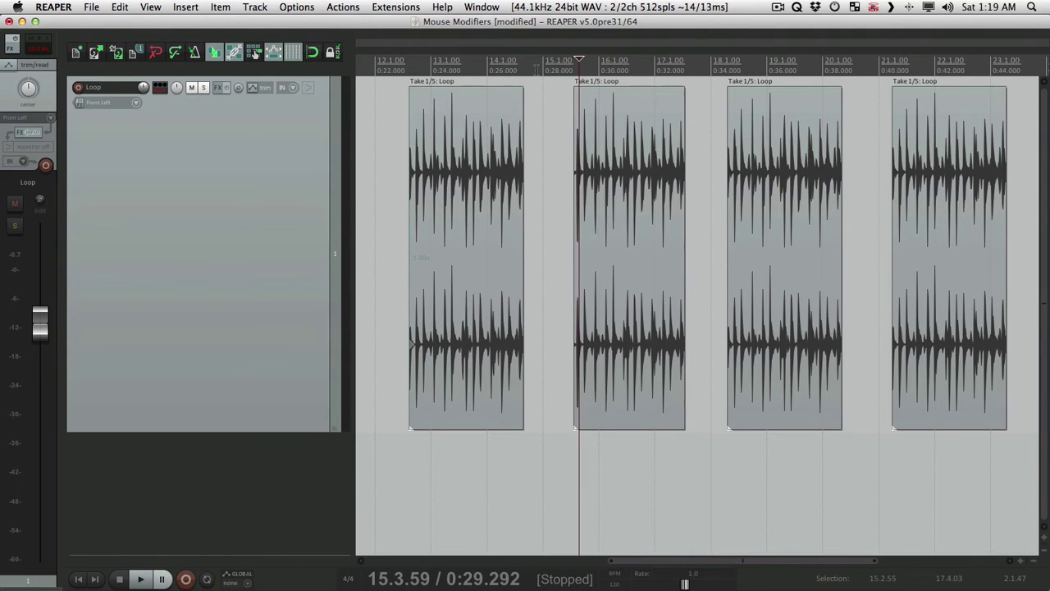
left_click(535, 68)
key("super+m")
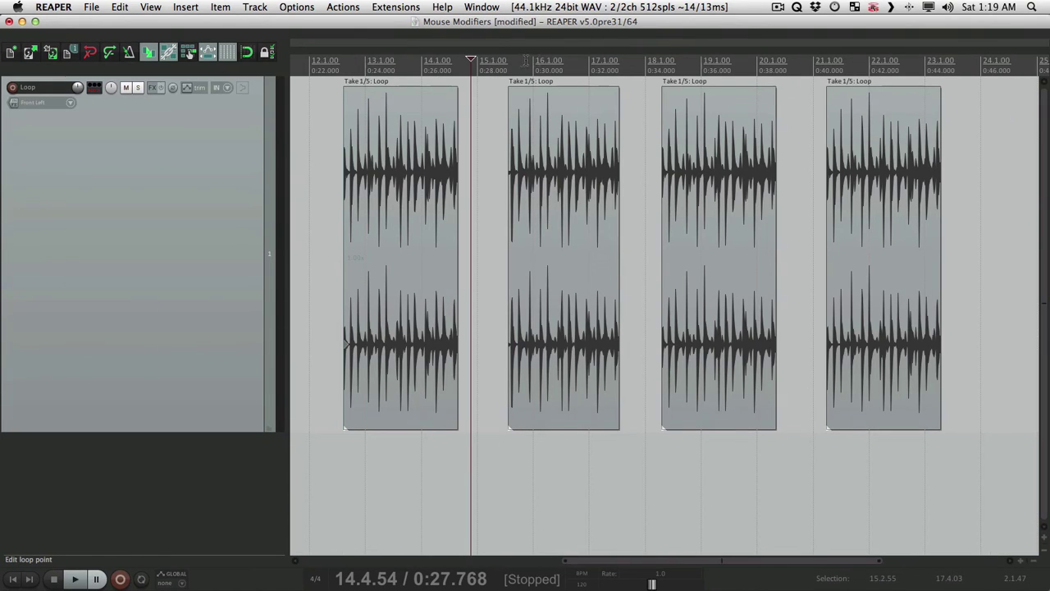
left_click(499, 67)
key("super+m")
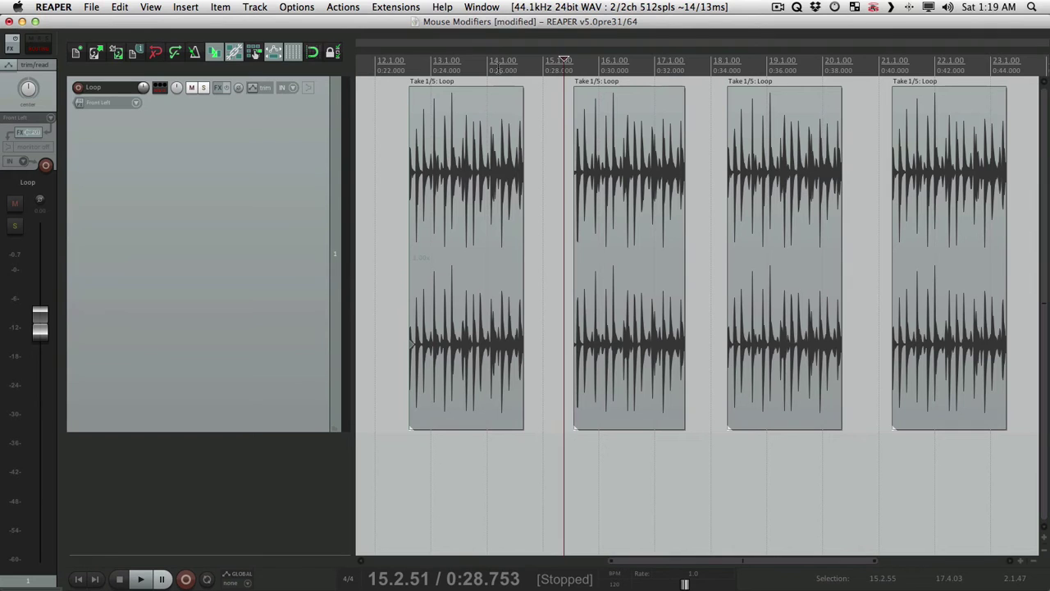
key("super+comma")
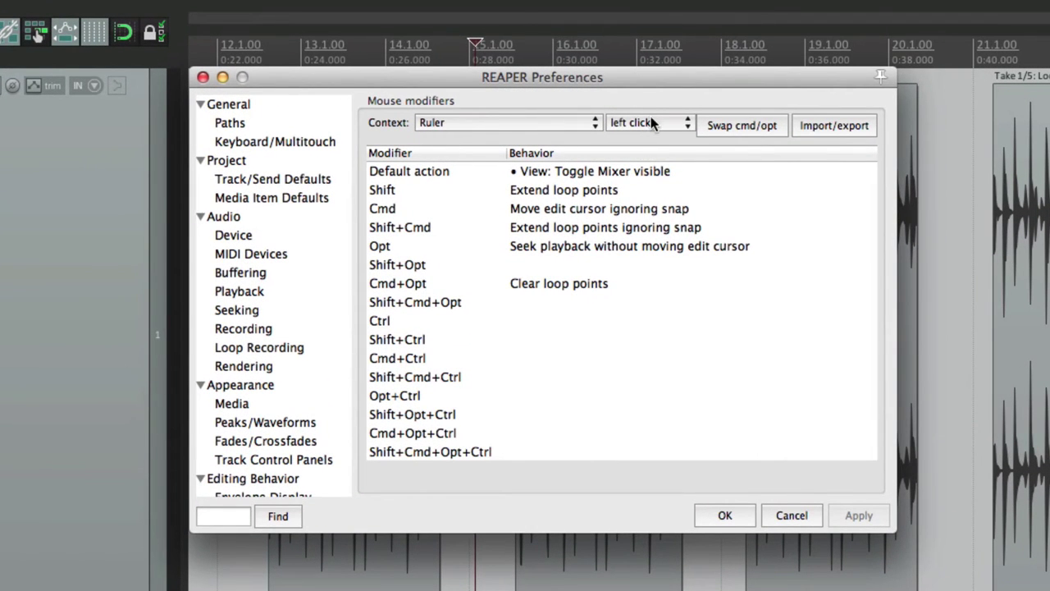
Step: Switch the mouse modifier context to Ruler left drag and drag a loop range on the ruler
left_click(677, 123)
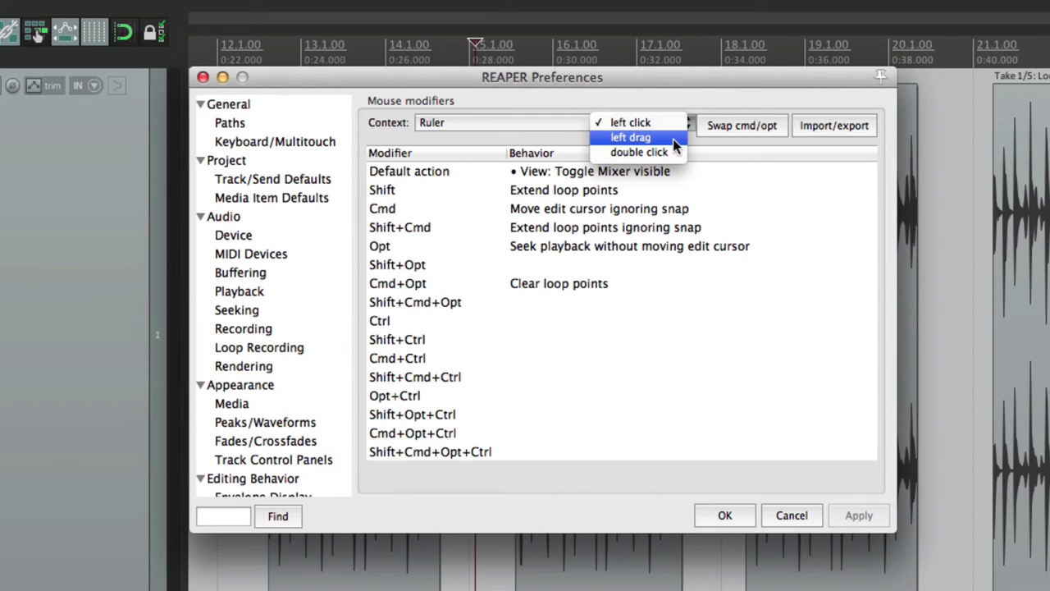
left_click(673, 138)
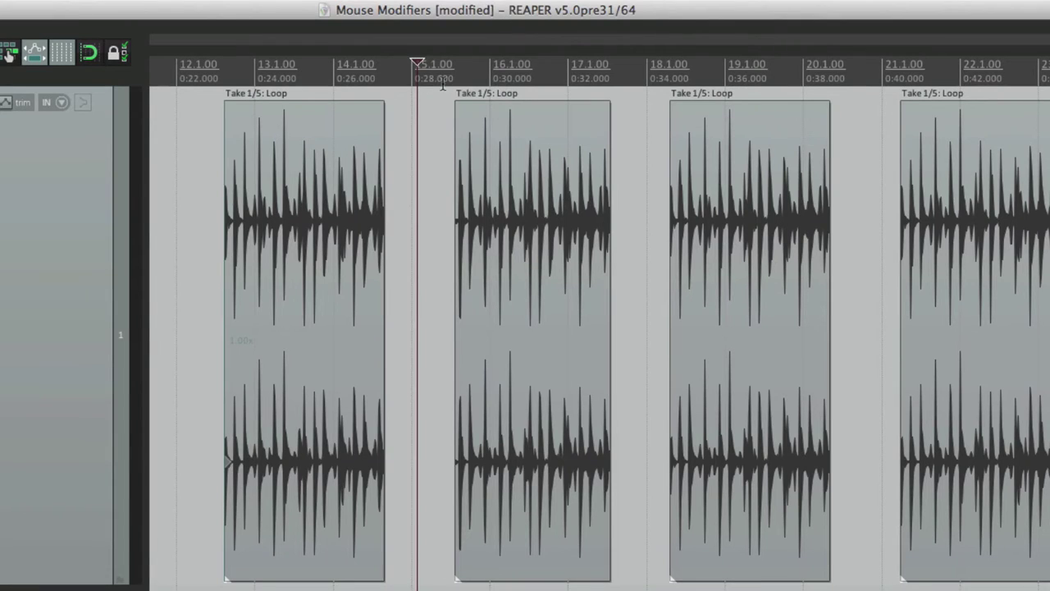
left_click_drag(444, 82, 636, 85)
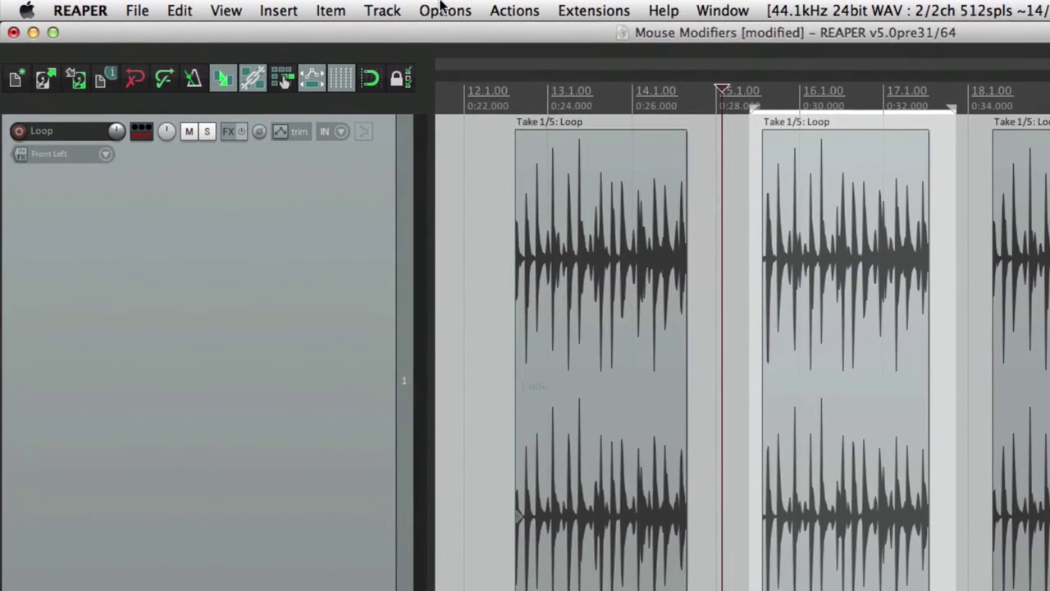
Step: Unlink loop points from the time selection in Options and drag a new loop around 15.1–16.1
left_click(445, 10)
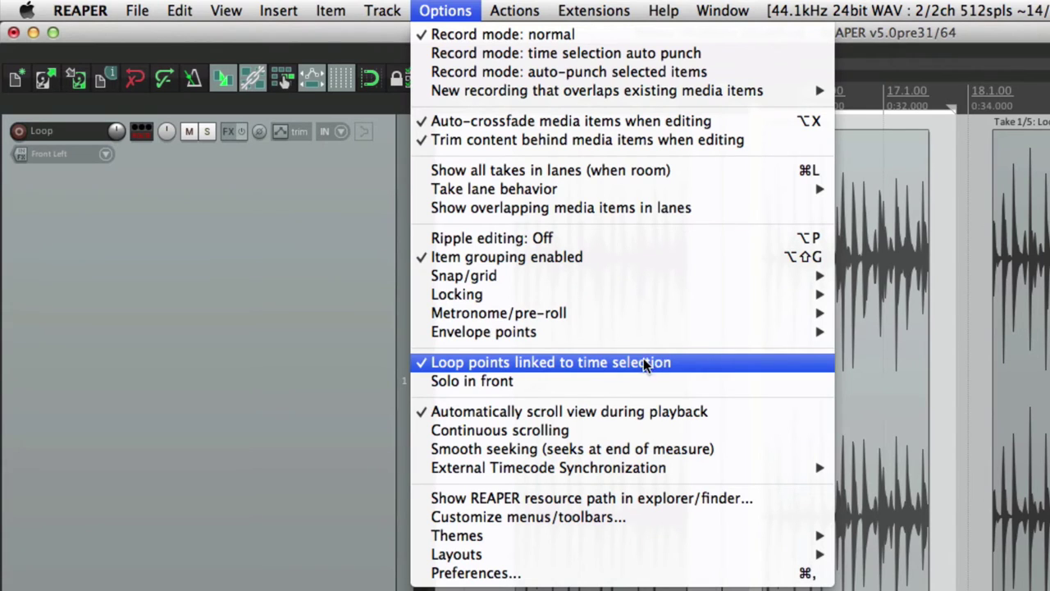
left_click(698, 362)
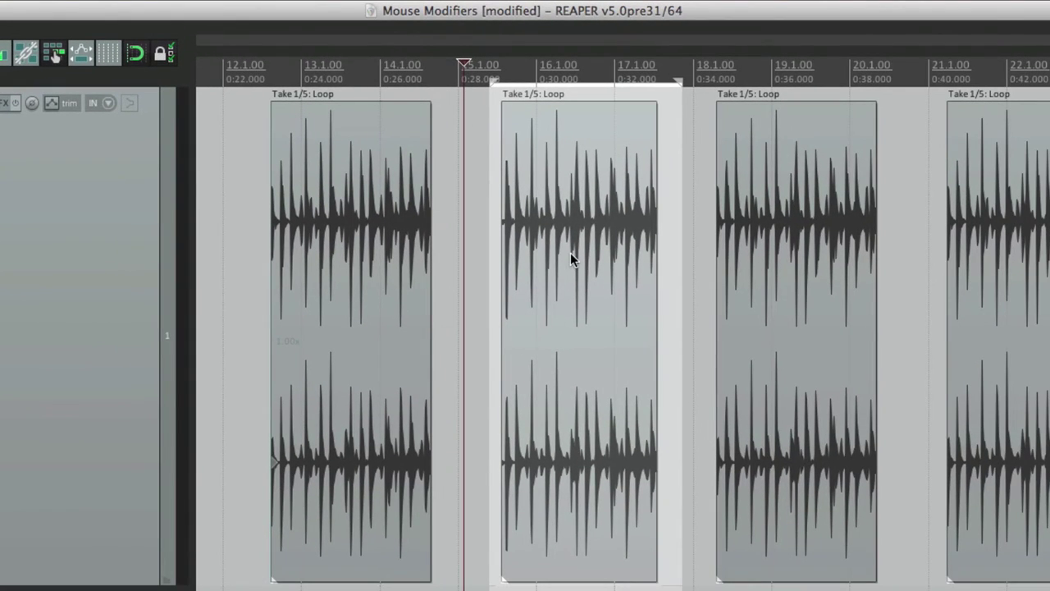
left_click(735, 192)
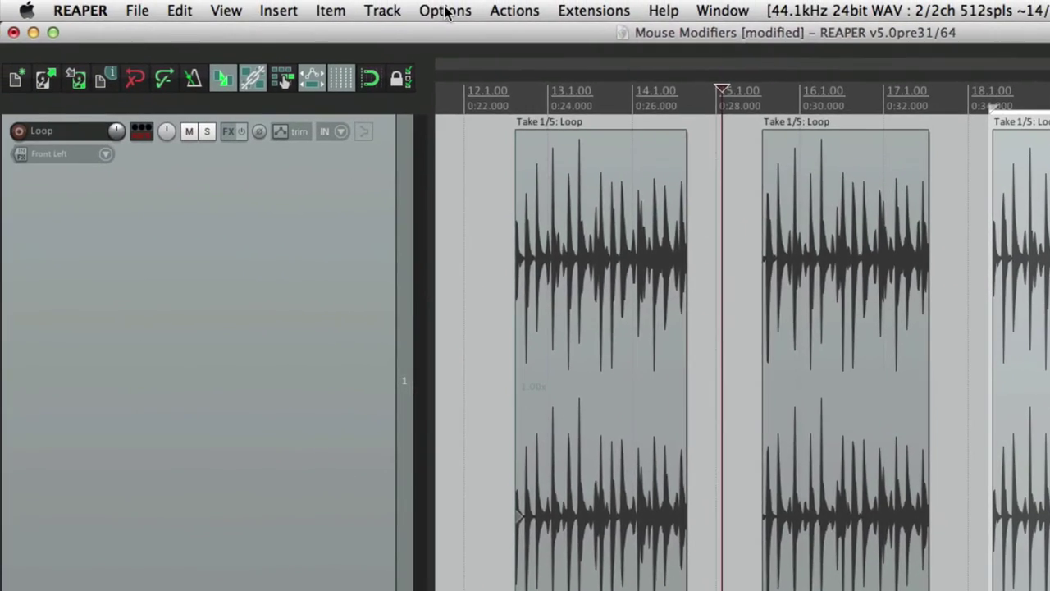
left_click(445, 10)
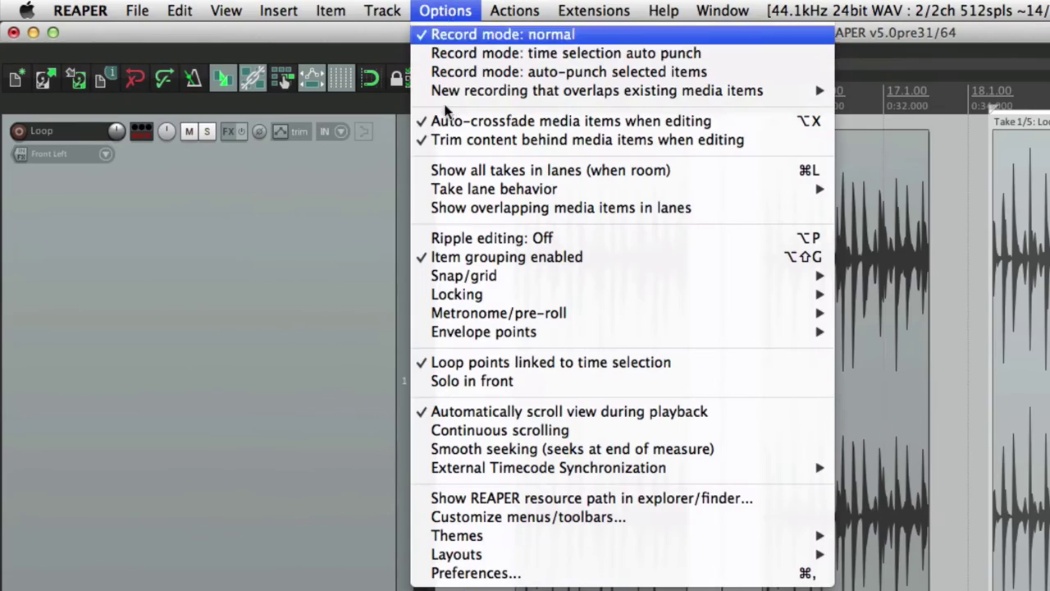
left_click(457, 362)
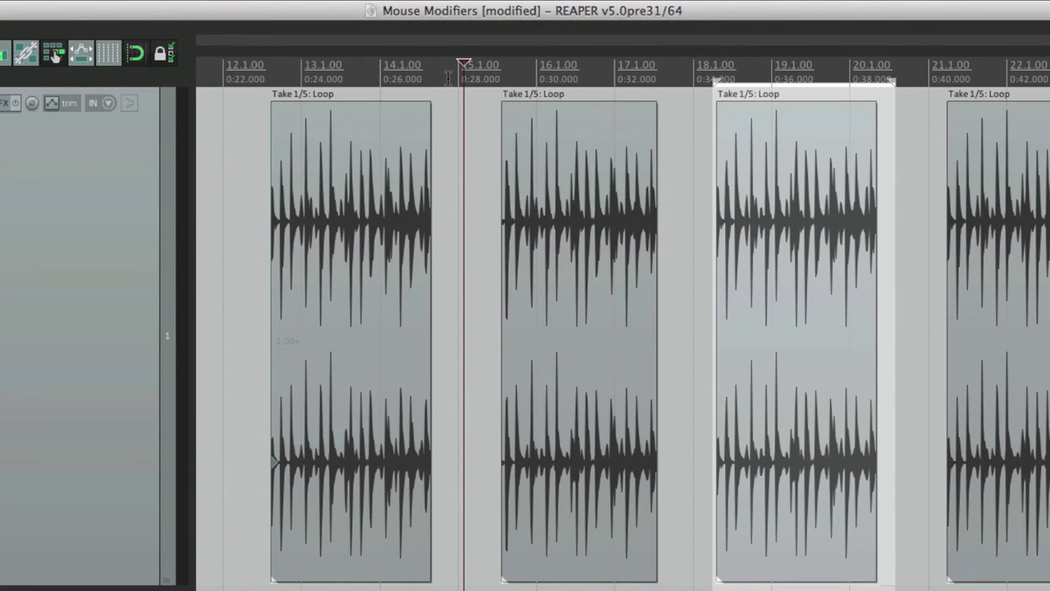
left_click_drag(486, 84, 611, 85)
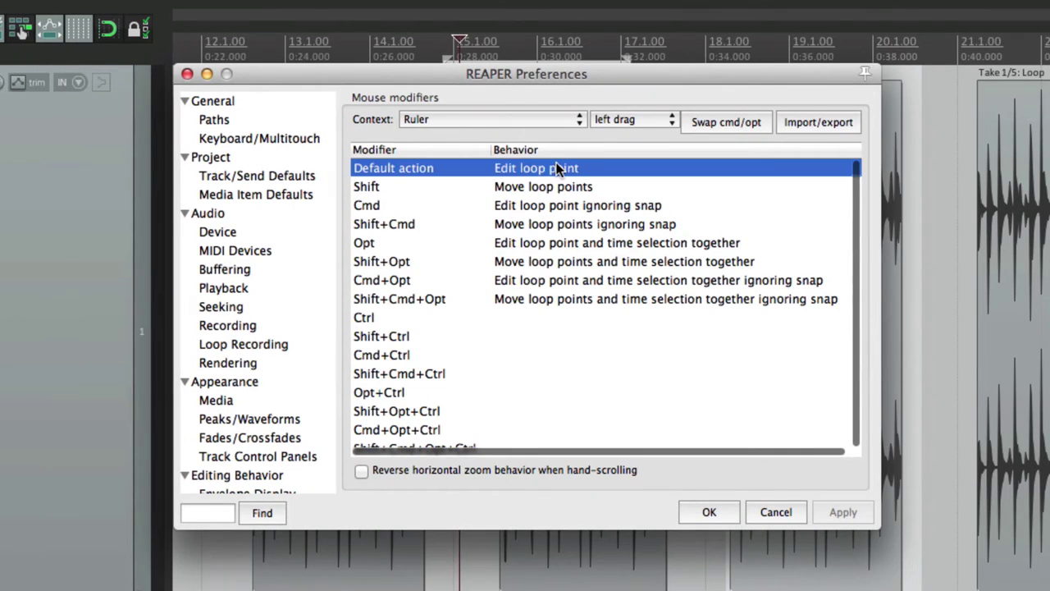
Step: Change the Ruler left-drag Default action from Edit loop point to Move loop points
double_click(555, 169)
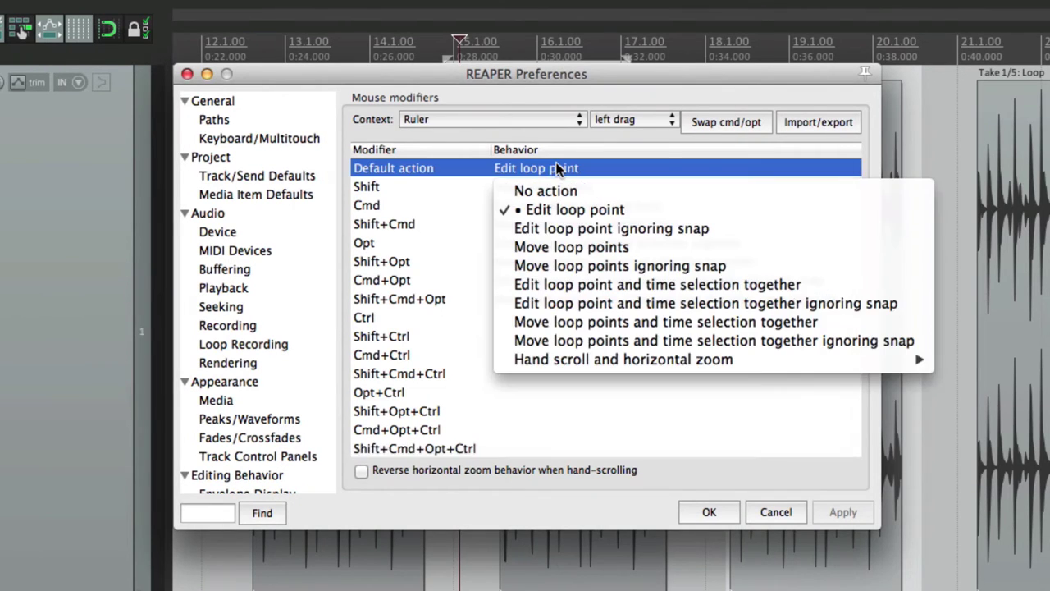
left_click(637, 245)
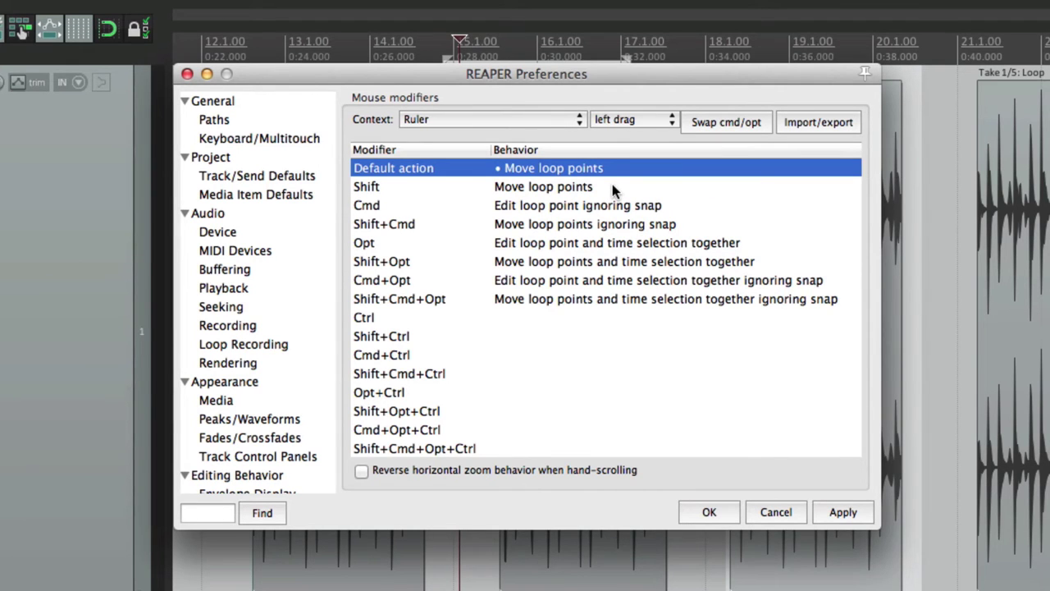
key("Return")
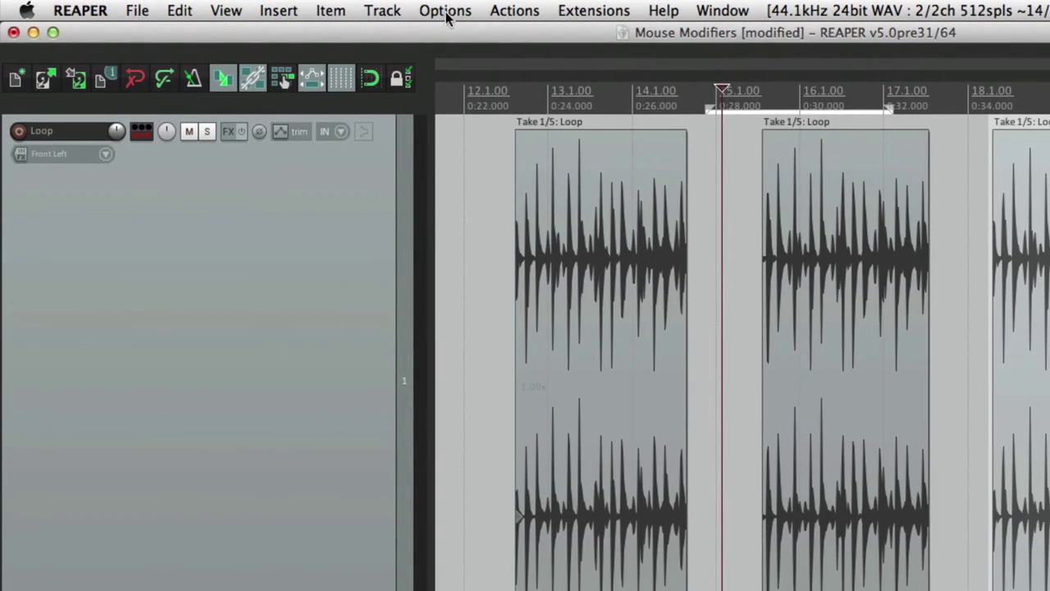
Step: Relink loop points to the time selection and drag the loop over the second item (about bars 15–17)
left_click(447, 13)
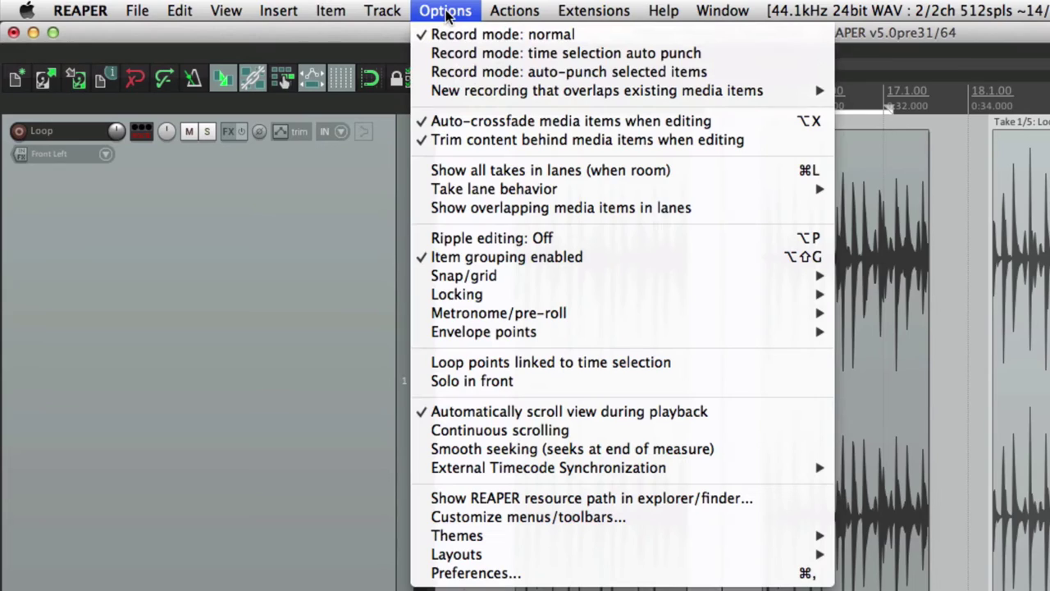
left_click(516, 361)
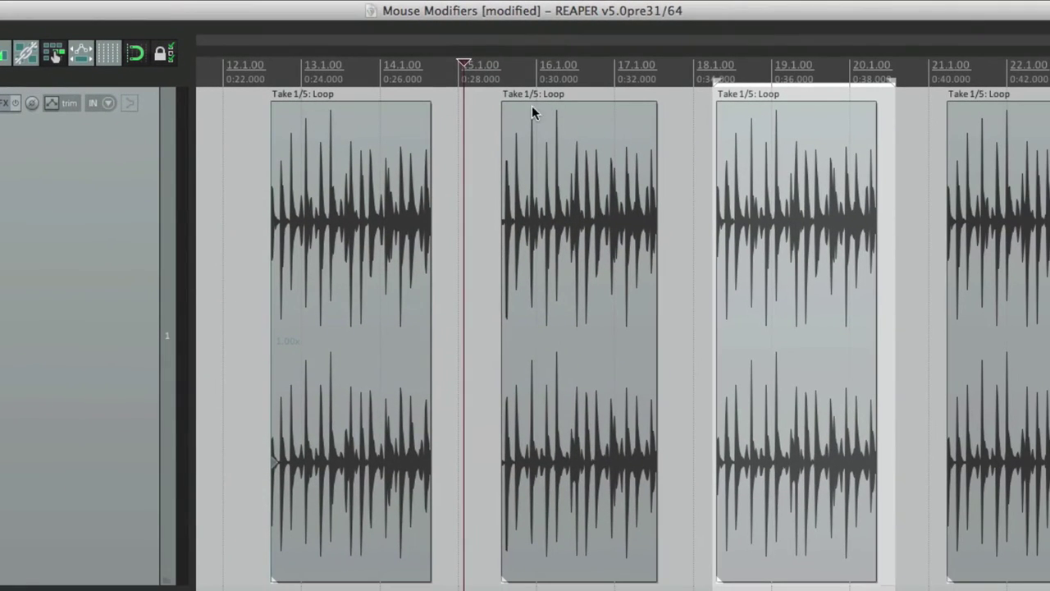
left_click_drag(490, 82, 610, 88)
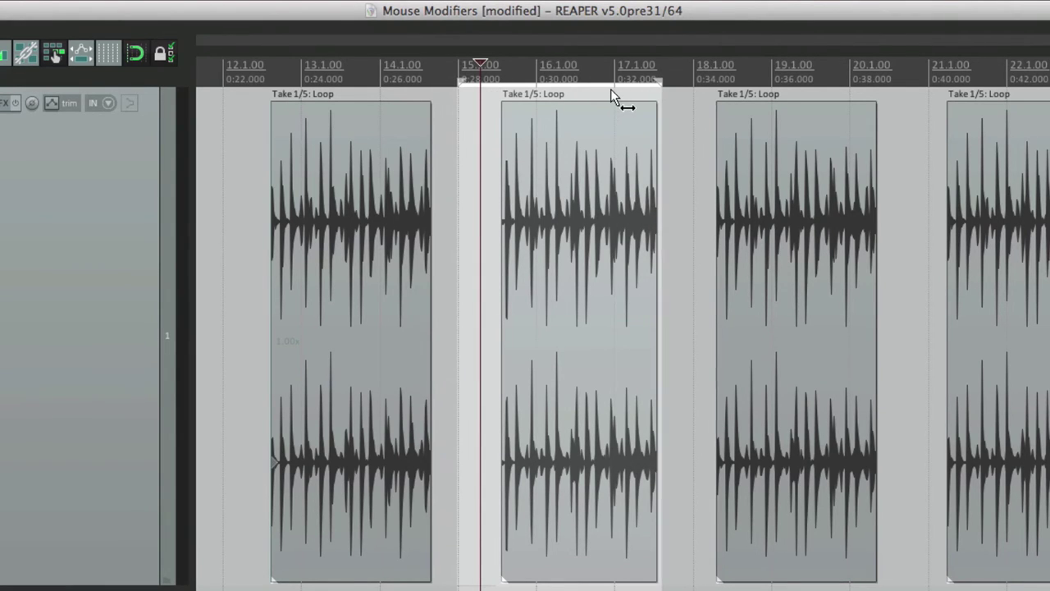
Step: Set the ruler's default left-drag action to 'Edit loop point and time selection together'
key("super+comma")
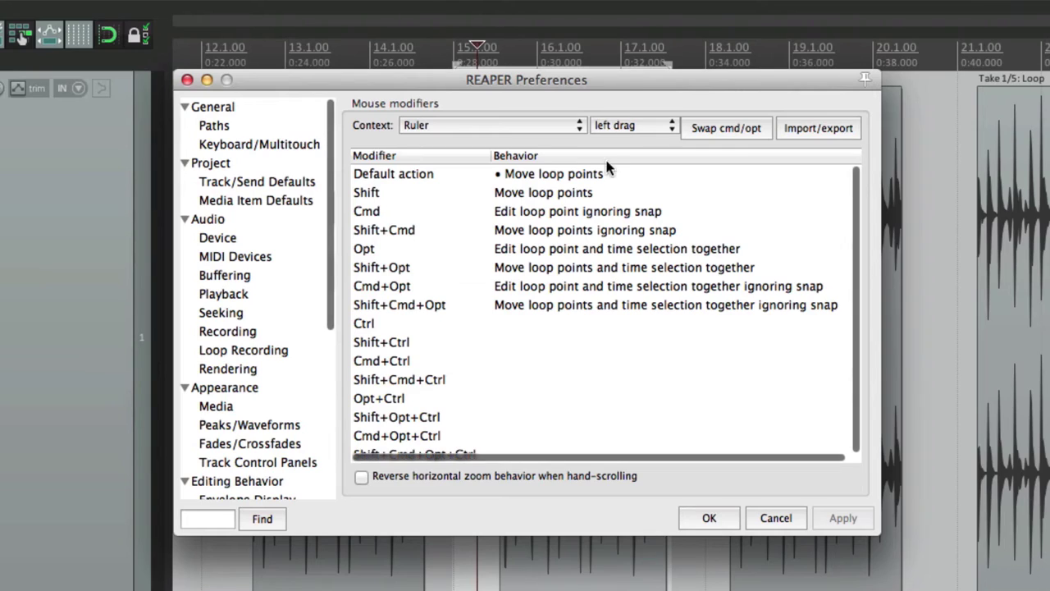
left_click(606, 167)
left_click(606, 167)
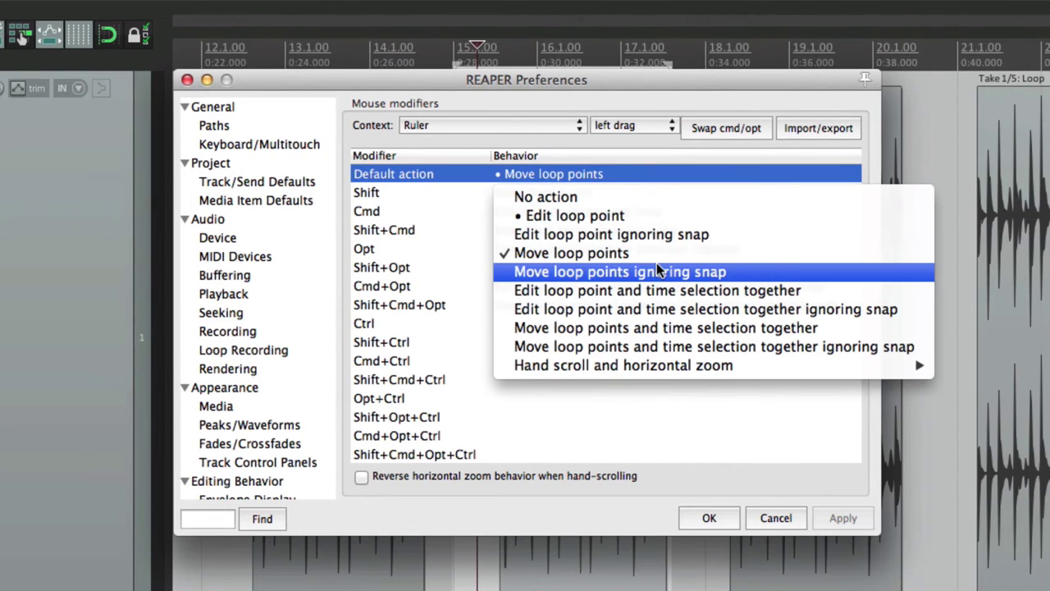
left_click(750, 291)
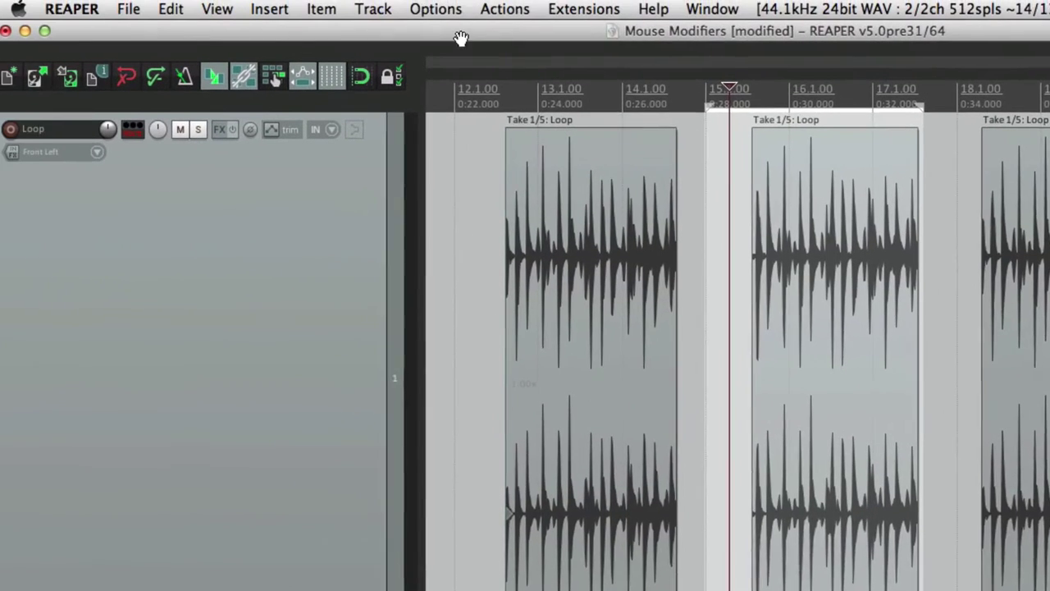
Step: Toggle loop-point linking, then test ruler drags across the third, second and first items
left_click(418, 10)
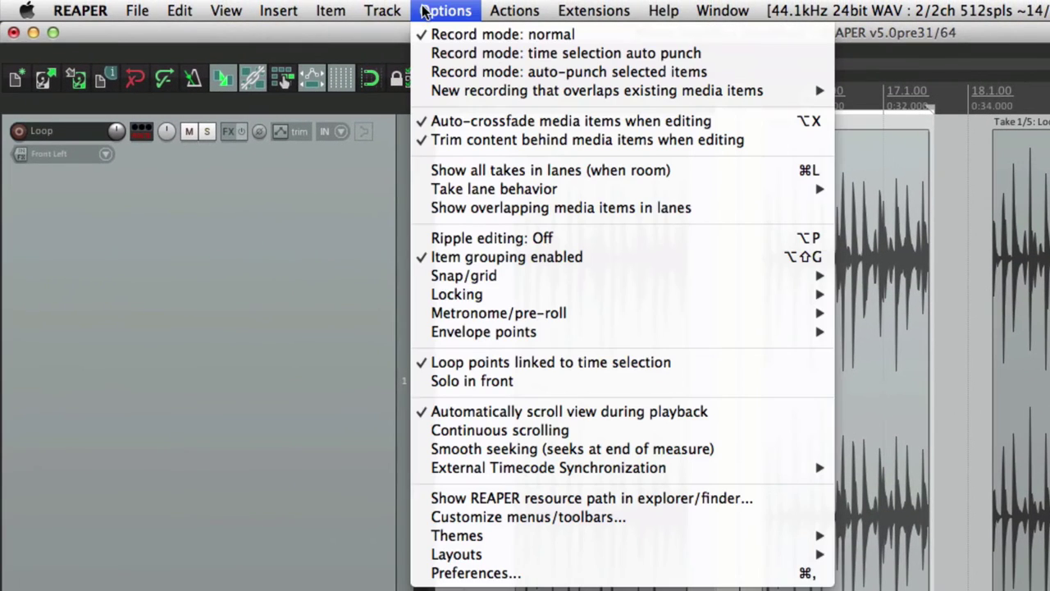
left_click(599, 362)
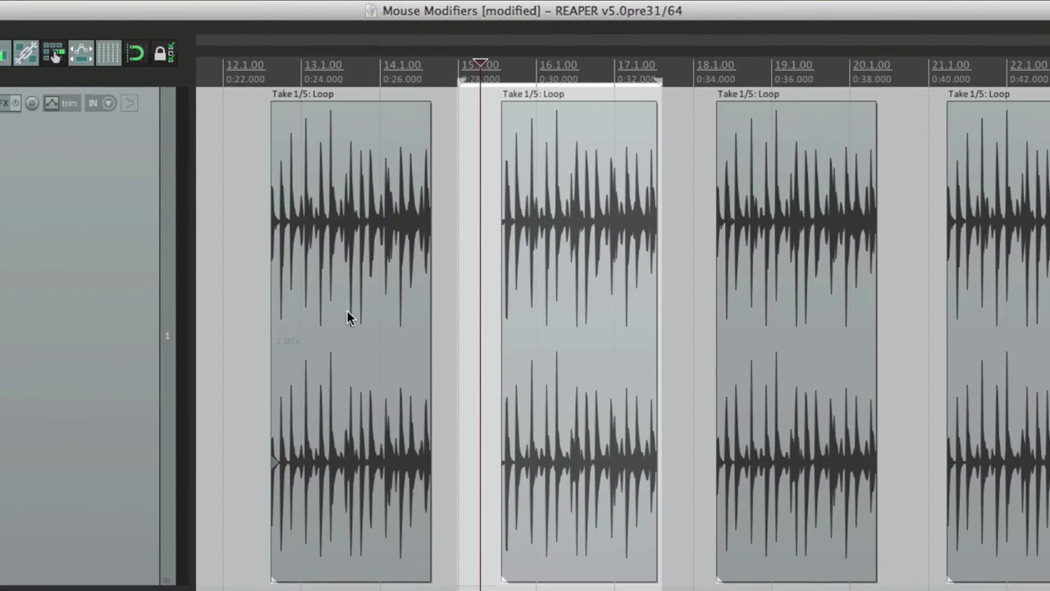
left_click_drag(696, 99, 888, 90)
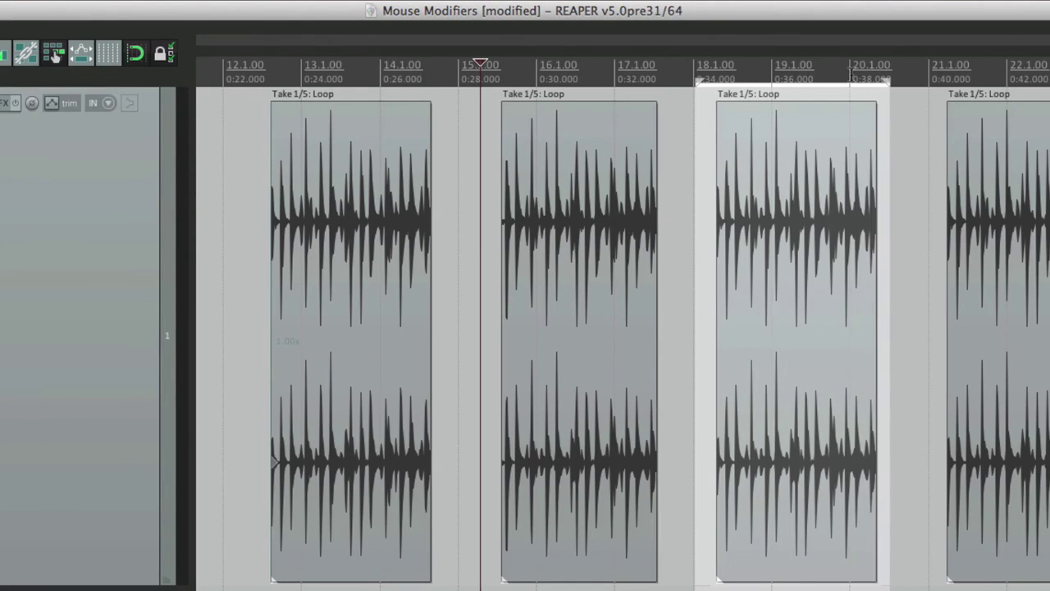
left_click_drag(461, 136, 477, 135)
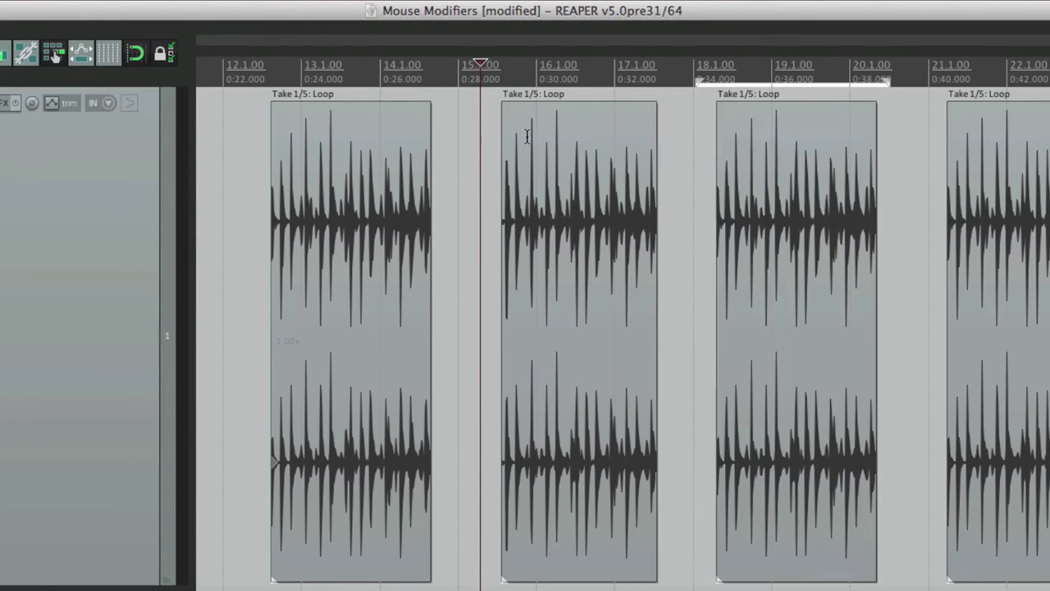
left_click_drag(548, 135, 684, 146)
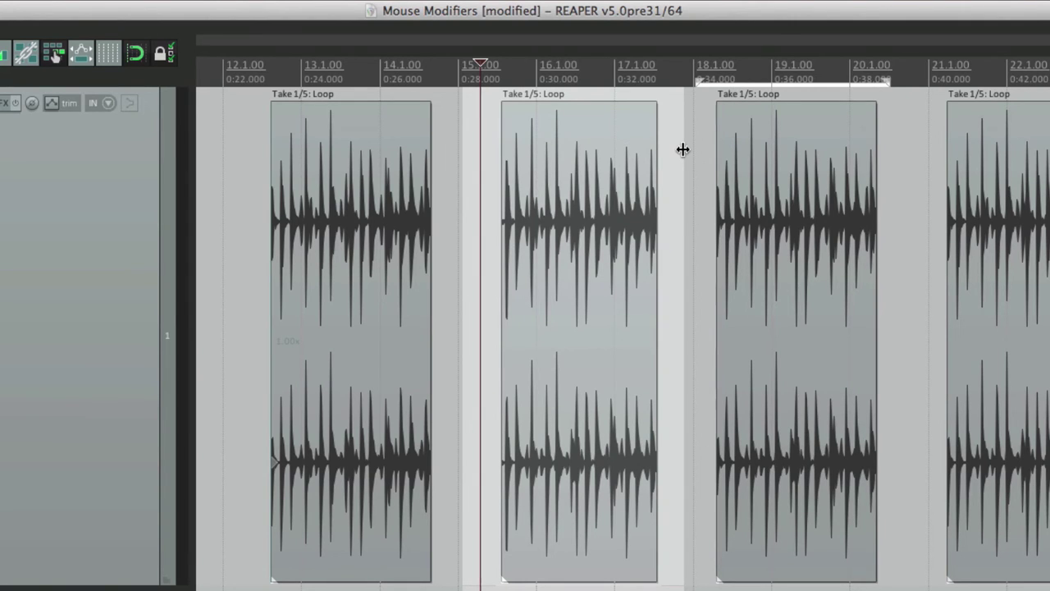
left_click_drag(441, 73, 245, 76)
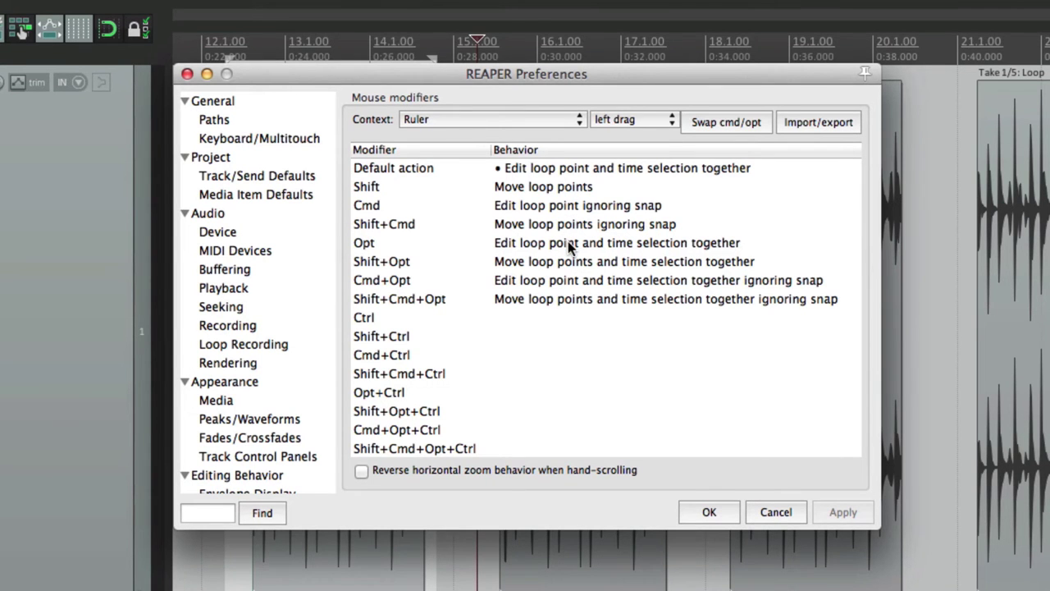
Step: Change the ruler left-drag default to 'Move loop points and time selection together'
left_click(570, 244)
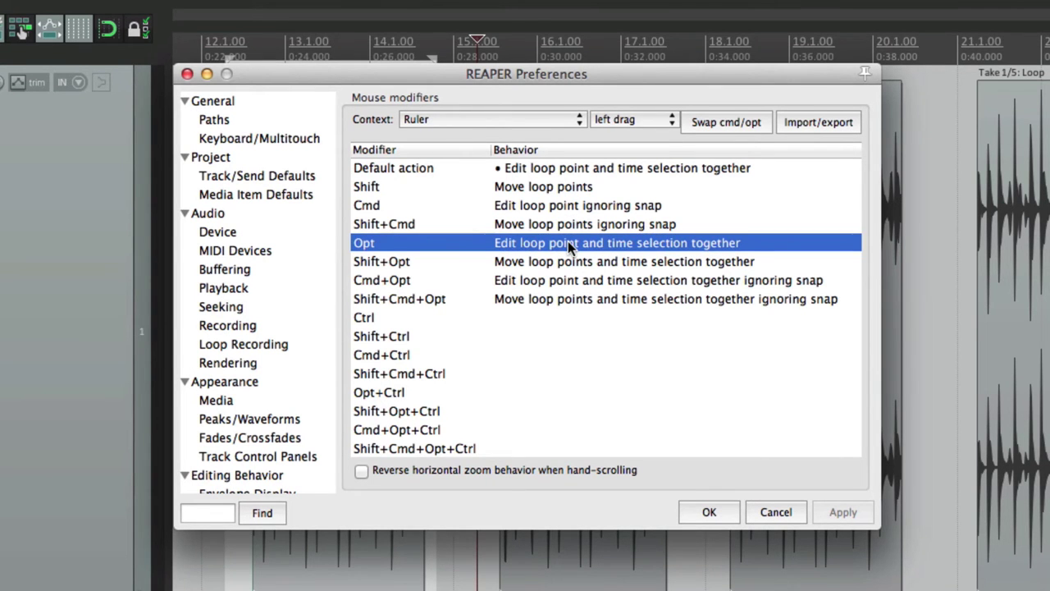
double_click(565, 170)
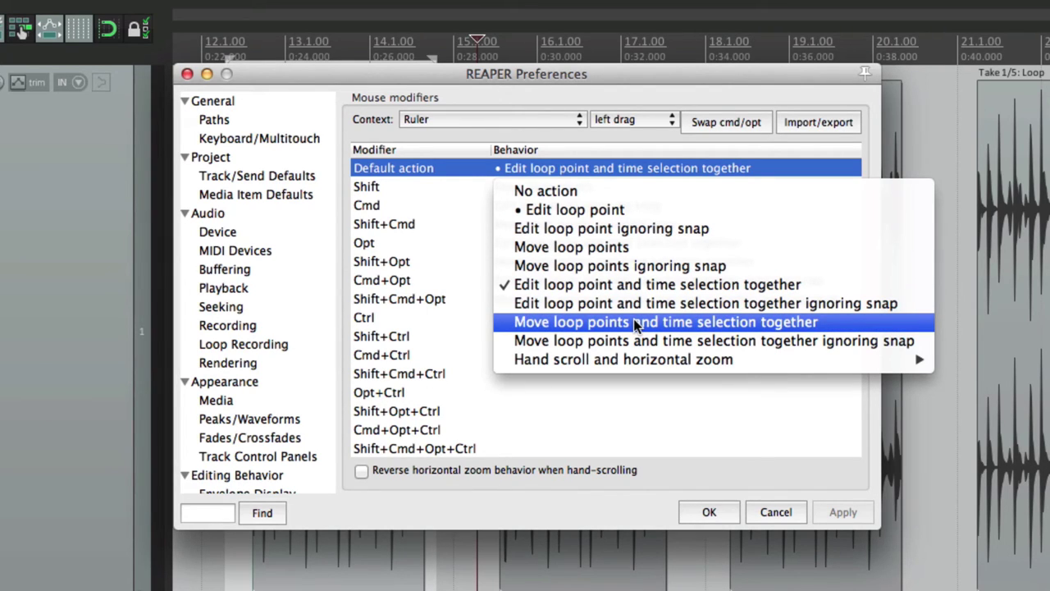
left_click(633, 321)
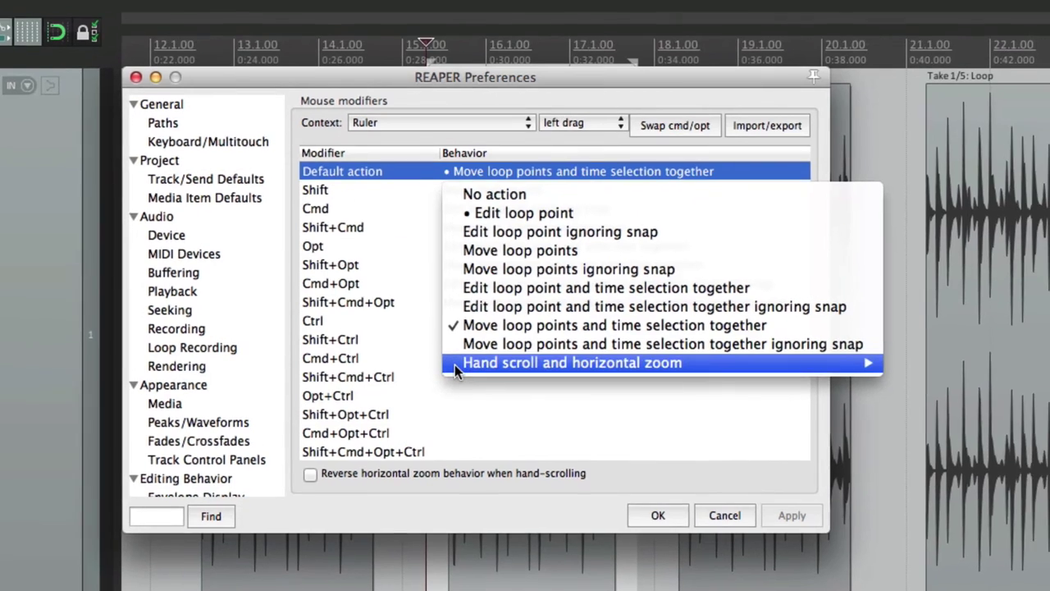
Step: Set the ruler left-drag default to Hand scroll and try it on the ruler
mouse_move(505, 361)
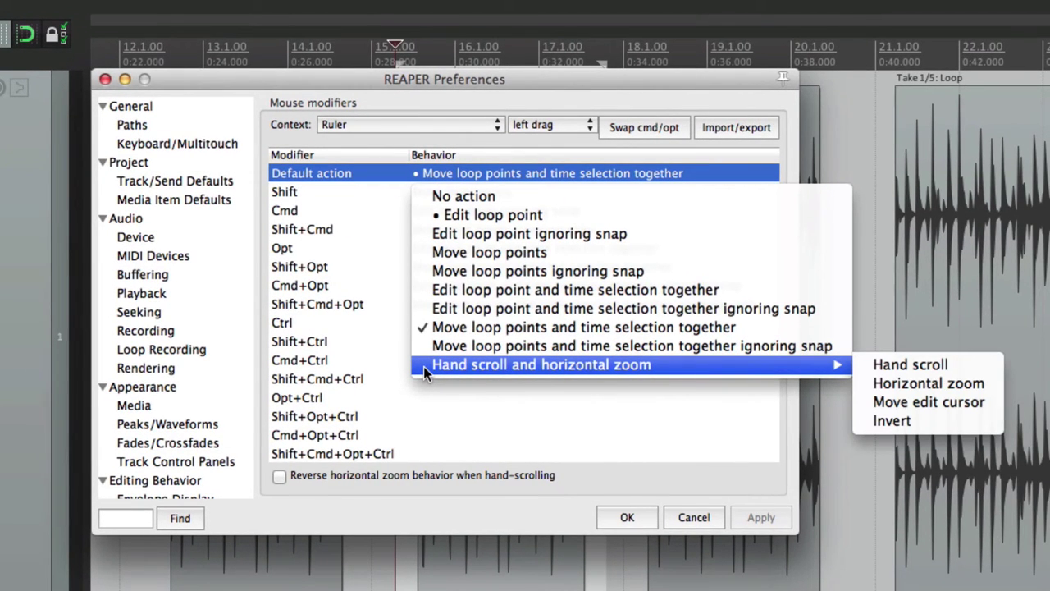
left_click(864, 362)
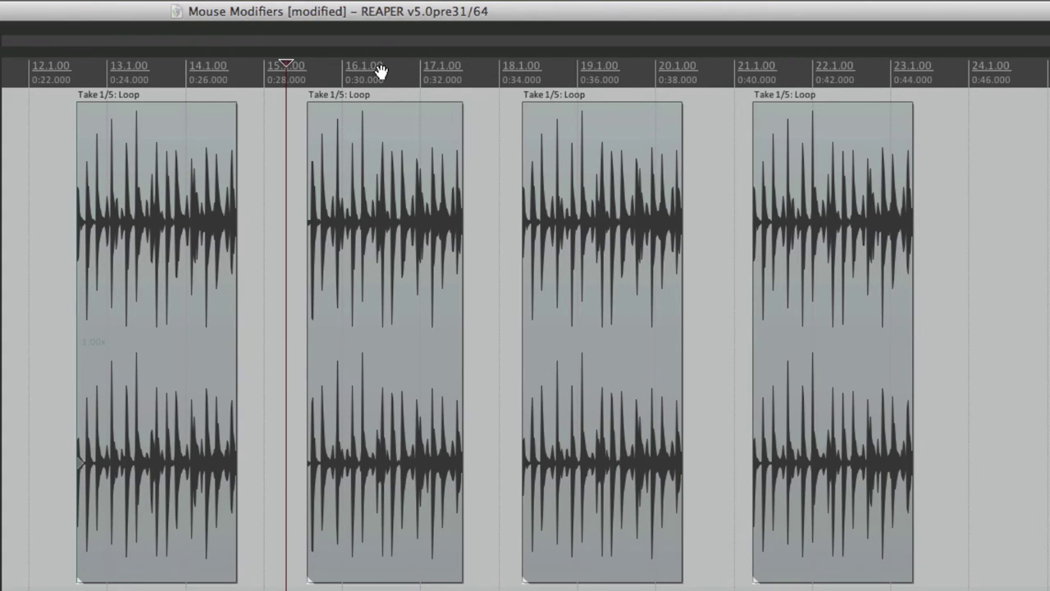
mouse_move(380, 72)
left_mouse_down()
mouse_move(530, 59)
mouse_move(304, 73)
mouse_move(590, 84)
mouse_move(279, 82)
mouse_move(543, 84)
mouse_move(382, 87)
left_mouse_up()
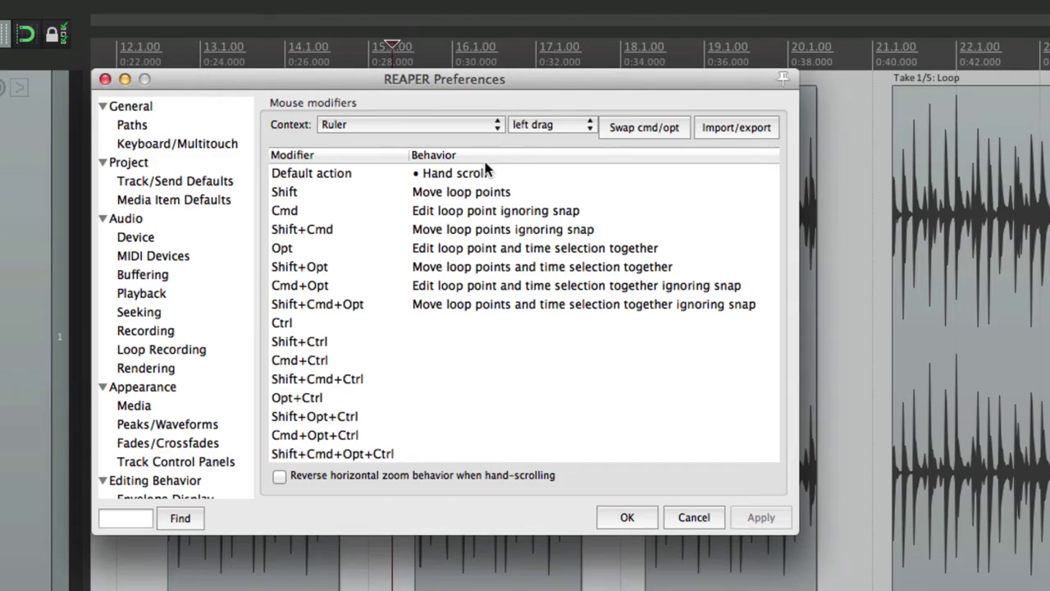
Step: Add Horizontal zoom to the hand-scroll drag behaviour and test panning the timeline
double_click(483, 173)
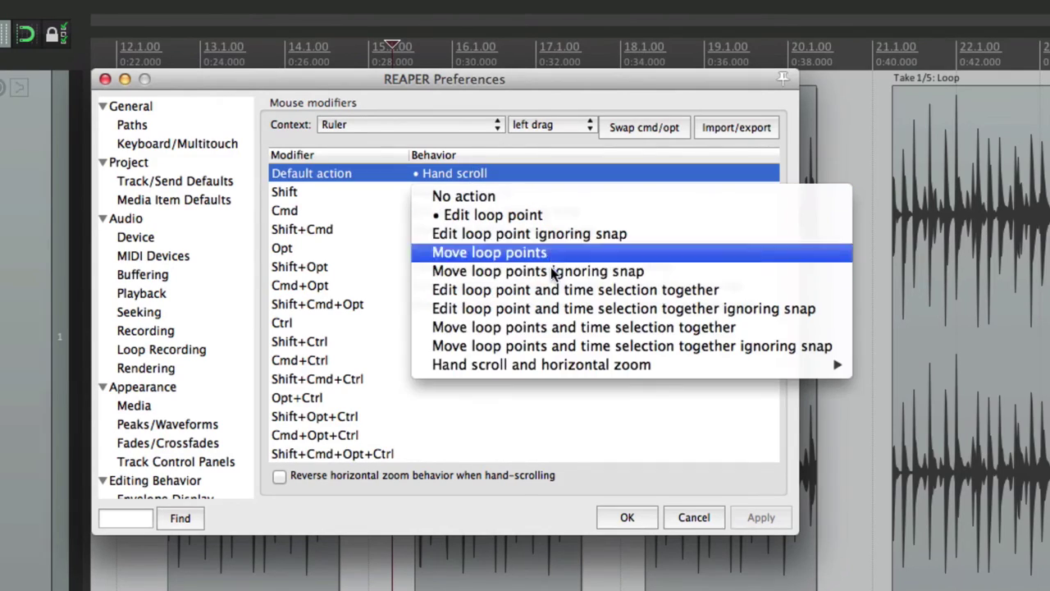
mouse_move(496, 364)
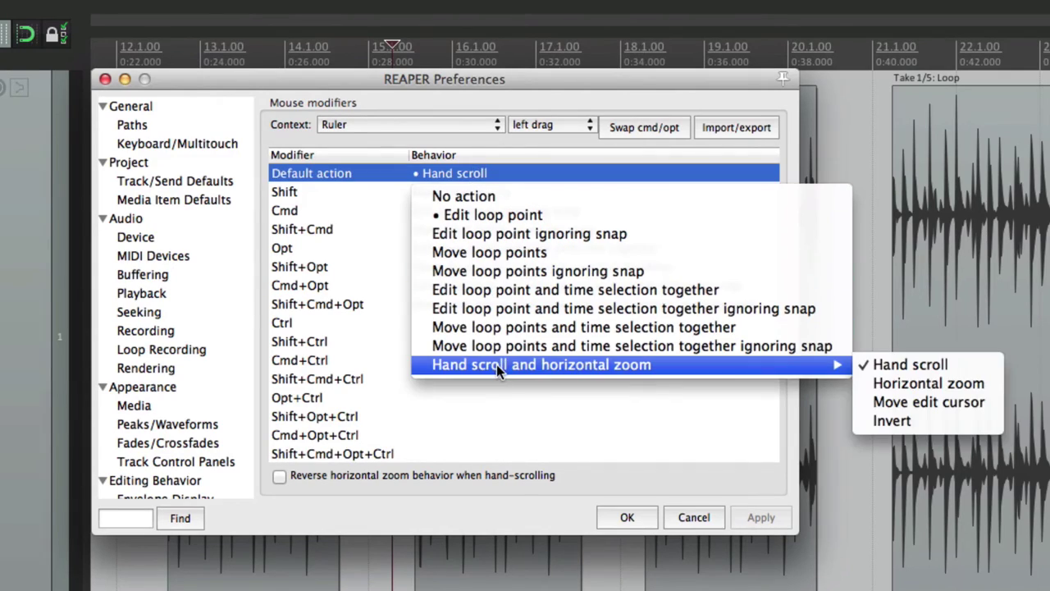
left_click(989, 383)
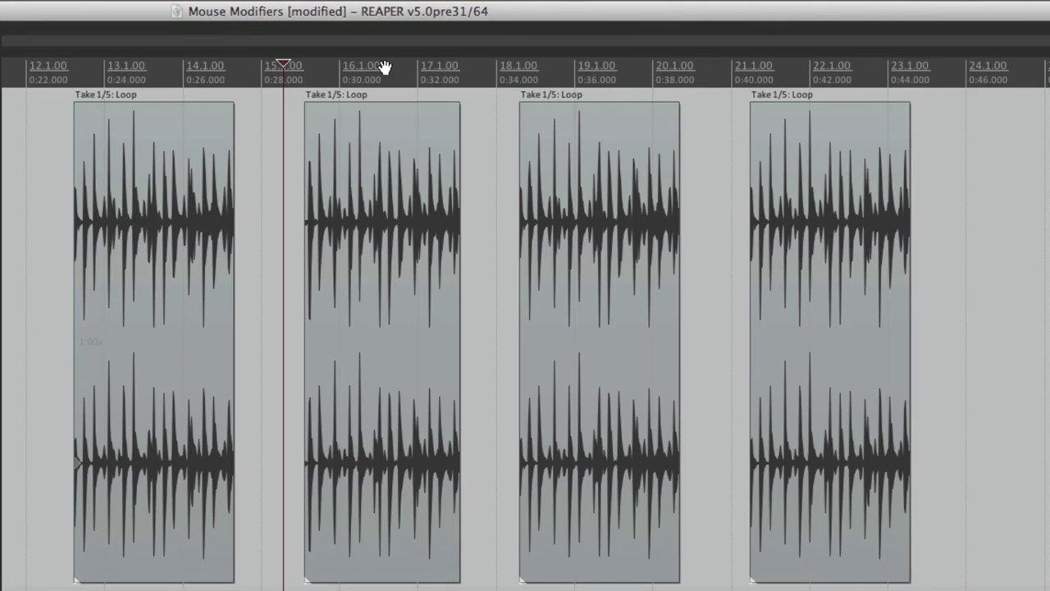
left_click_drag(386, 66, 438, 71)
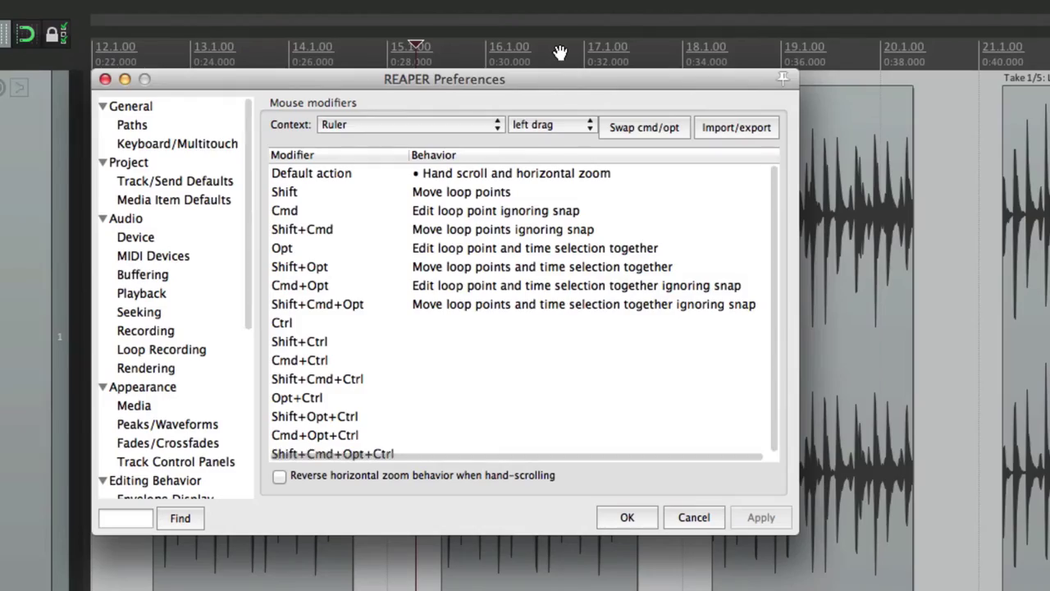
Step: Limit the ruler drag to Horizontal zoom only and test zooming the timeline
left_click(550, 174)
mouse_move(623, 364)
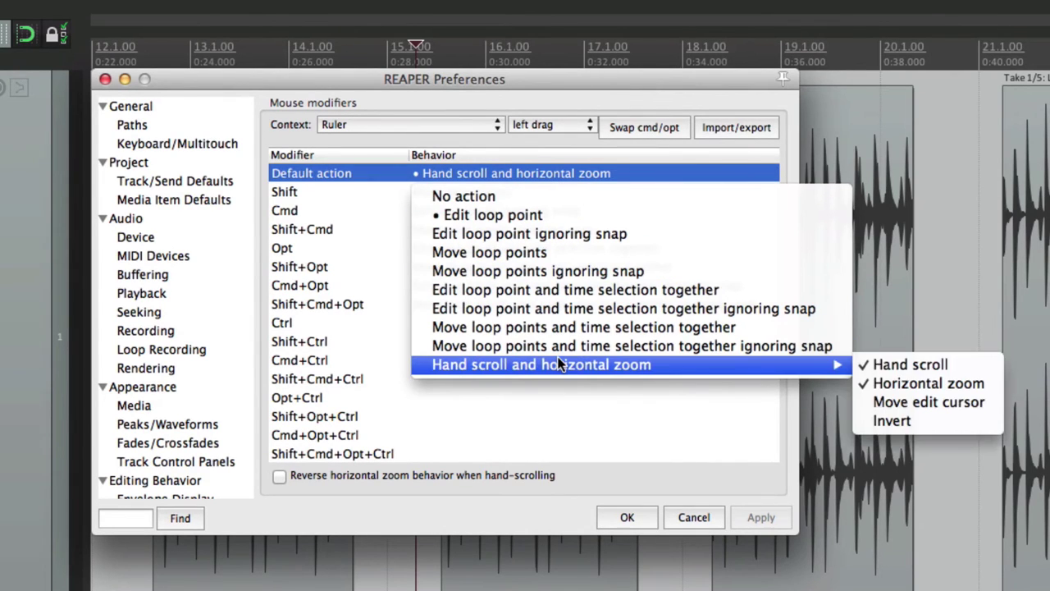
left_click(891, 363)
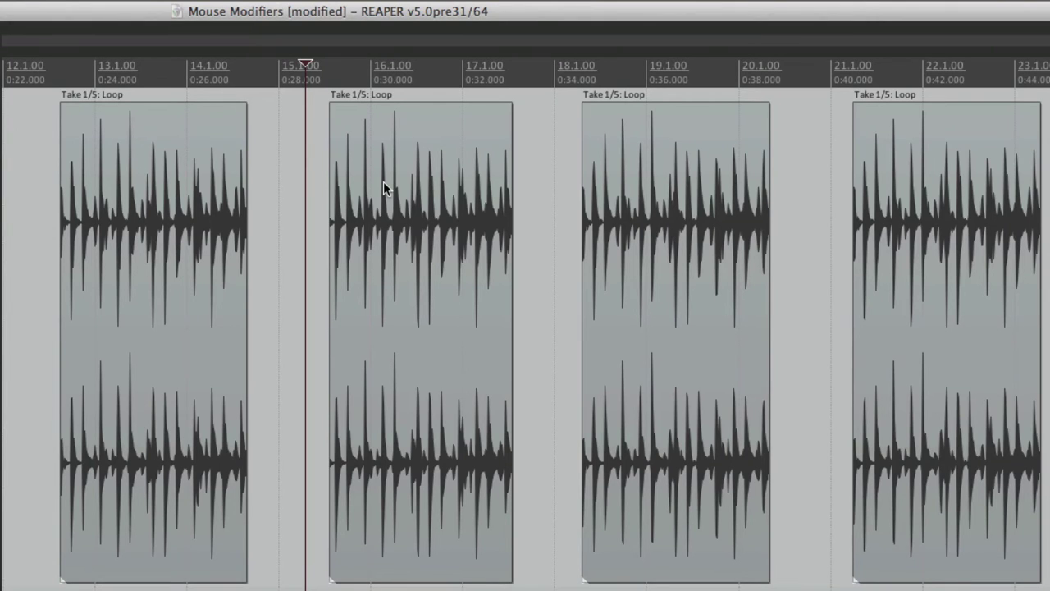
mouse_move(356, 77)
left_mouse_down()
mouse_move(353, 66)
mouse_move(354, 78)
left_mouse_up()
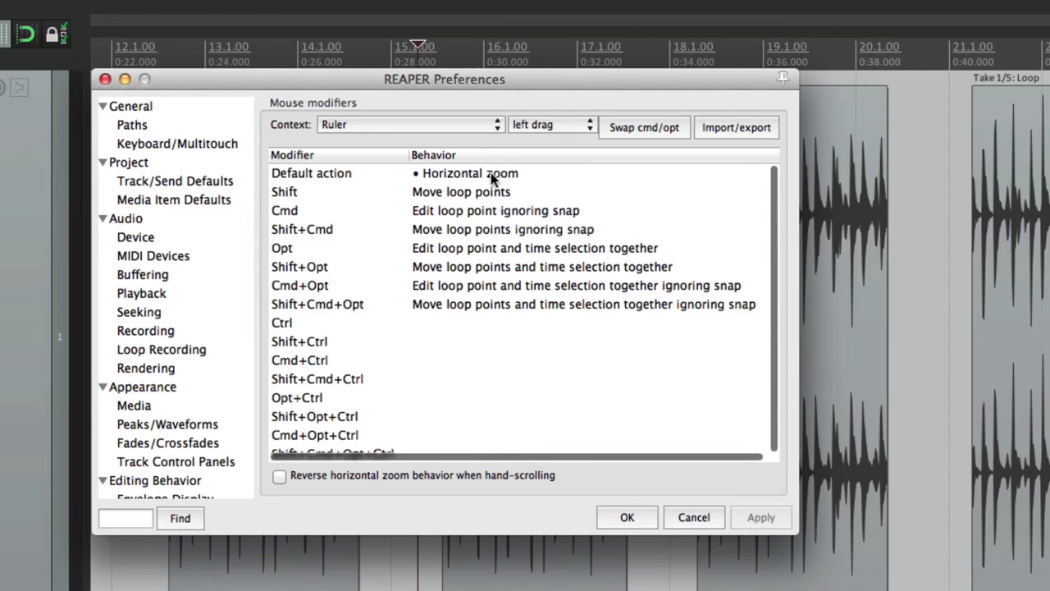
Step: Re-enable Hand scroll and add Move edit cursor to the ruler drag behaviour
left_click(490, 173)
mouse_move(556, 365)
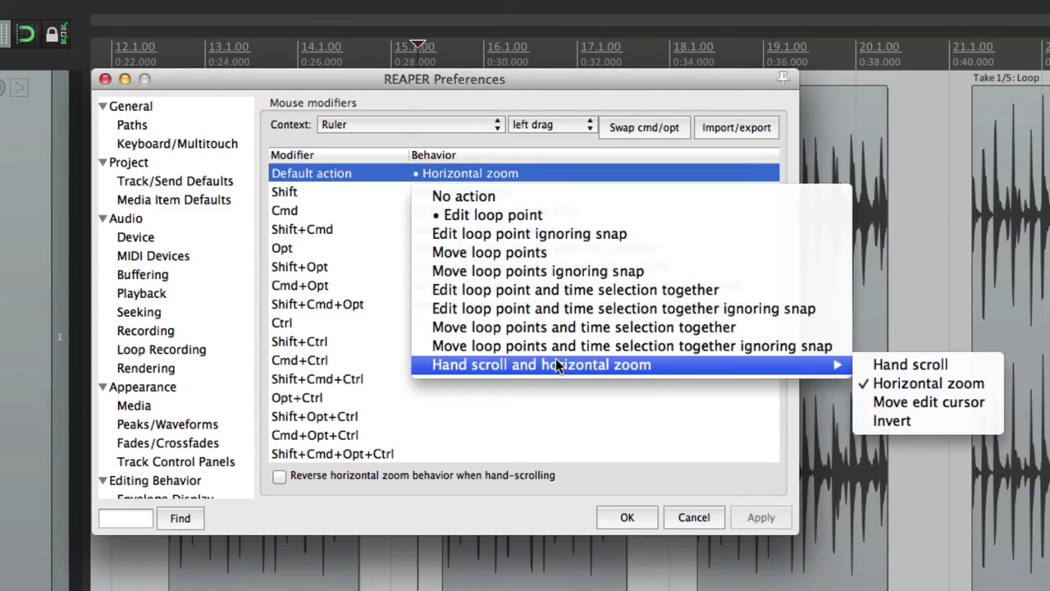
left_click(864, 356)
left_click(494, 173)
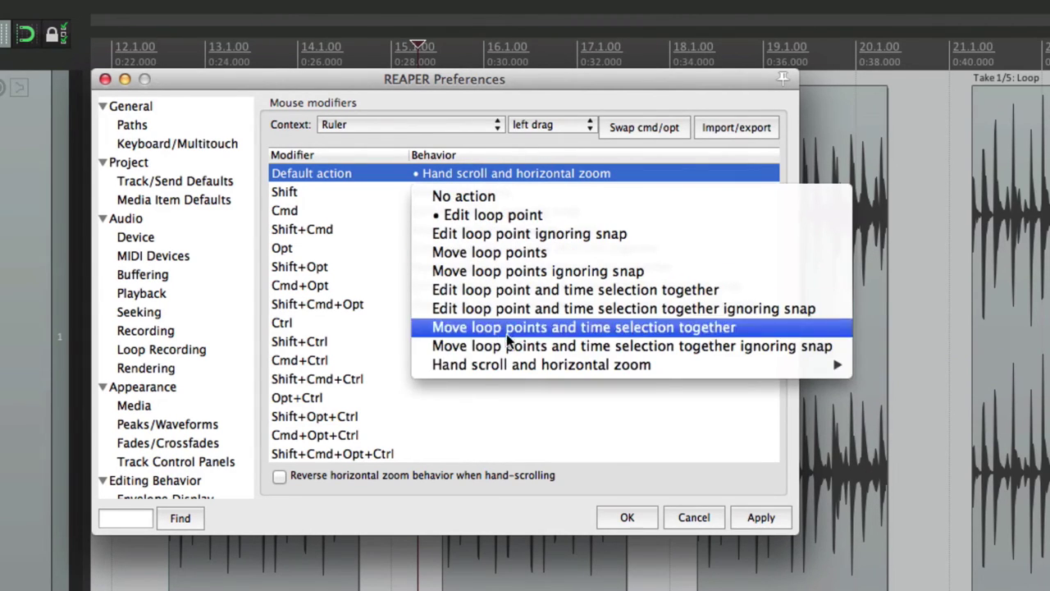
mouse_move(497, 366)
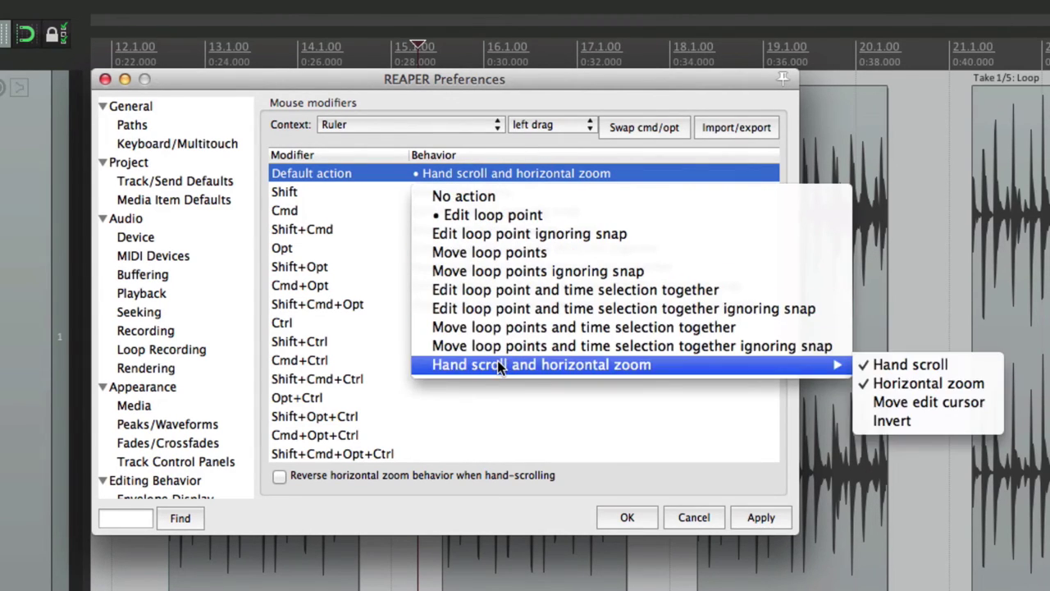
left_click(982, 403)
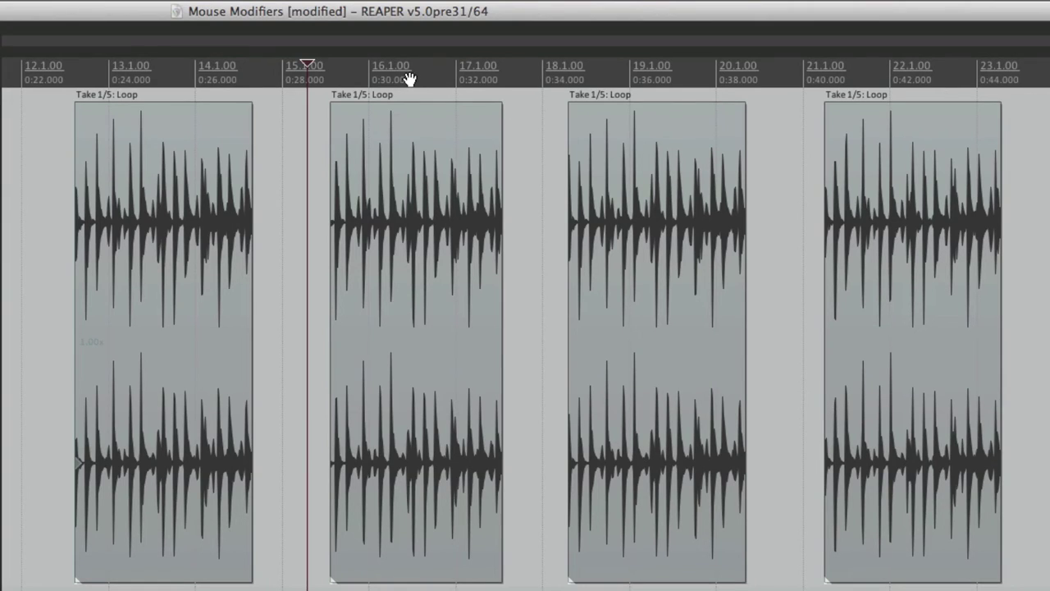
Step: Drag on the ruler to set the edit cursor (bar 19.1) while panning the timeline
left_click_drag(408, 79, 525, 79)
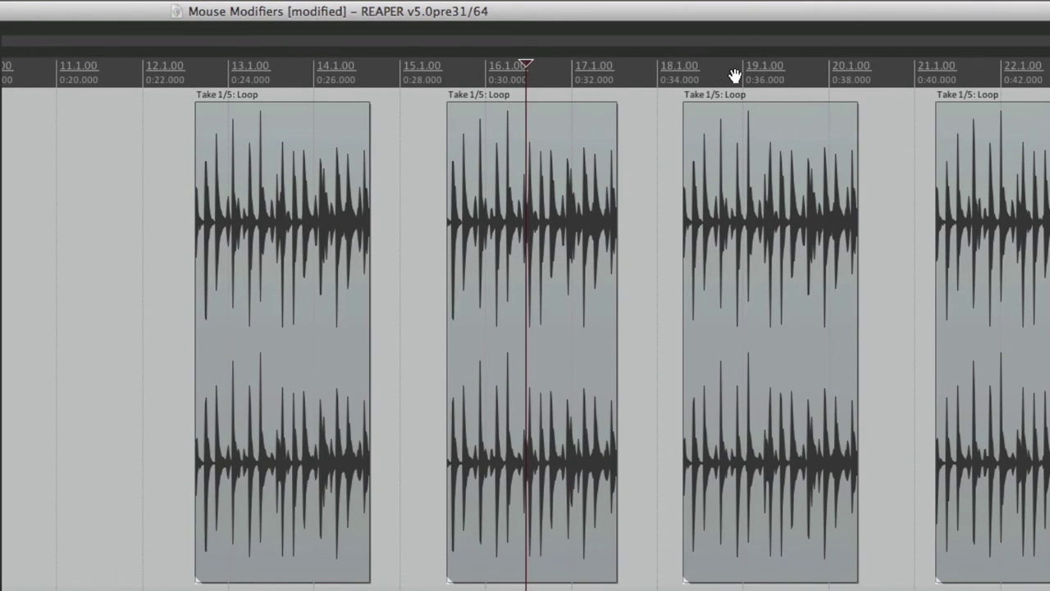
left_click_drag(745, 75, 606, 76)
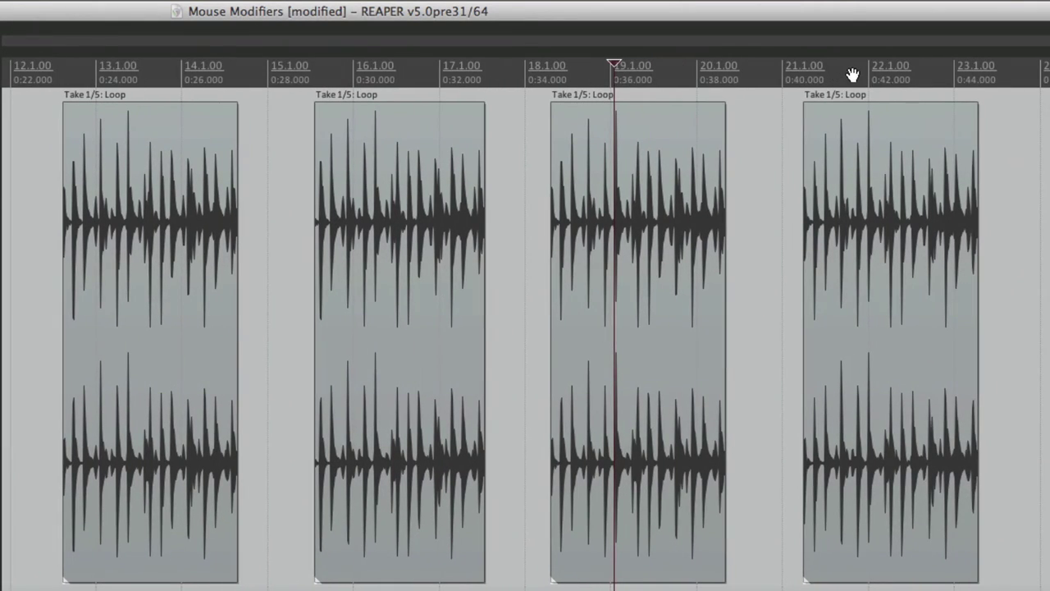
left_click_drag(851, 74, 779, 72)
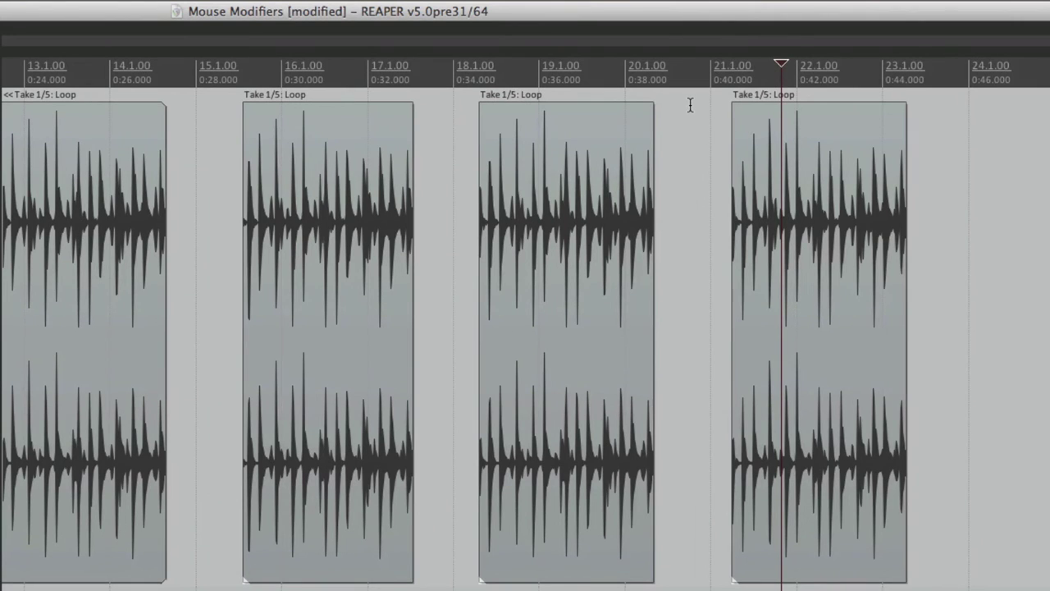
mouse_move(465, 75)
left_mouse_down()
mouse_move(476, 70)
mouse_move(405, 75)
mouse_move(460, 80)
mouse_move(459, 71)
mouse_move(459, 93)
mouse_move(460, 64)
mouse_move(457, 96)
mouse_move(456, 70)
left_mouse_up()
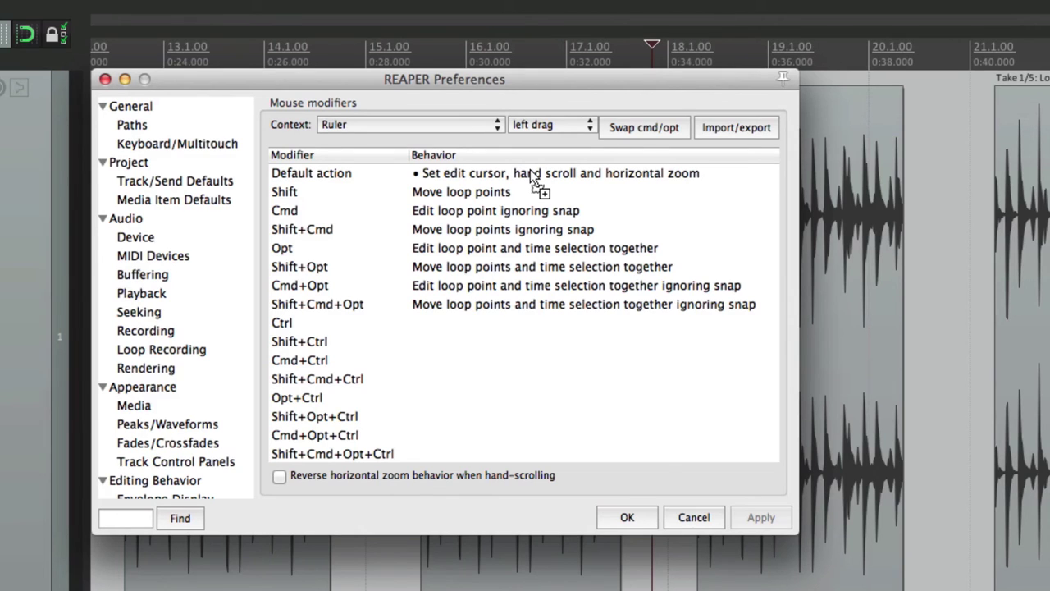
Step: Reset all mouse modifiers to factory defaults and switch to the Ruler double-click context
left_click(719, 128)
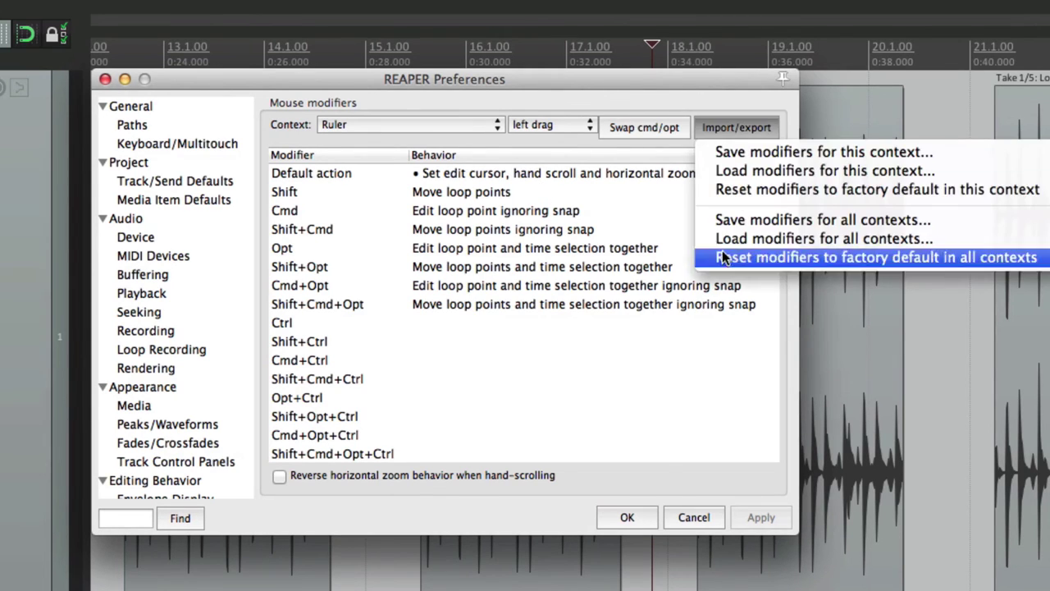
left_click(722, 256)
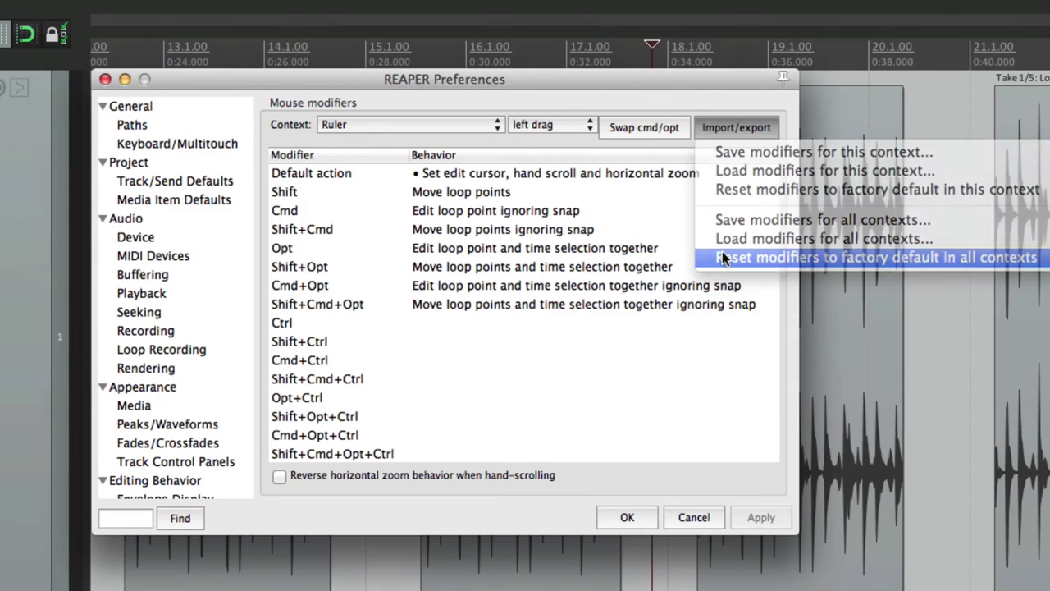
left_click(554, 125)
left_click(543, 140)
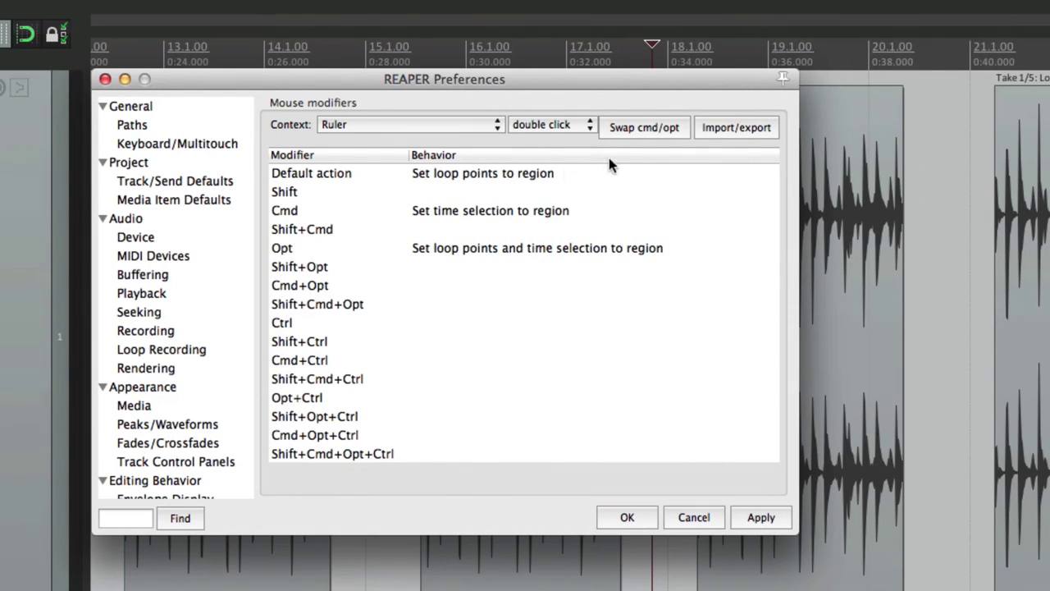
left_click(535, 177)
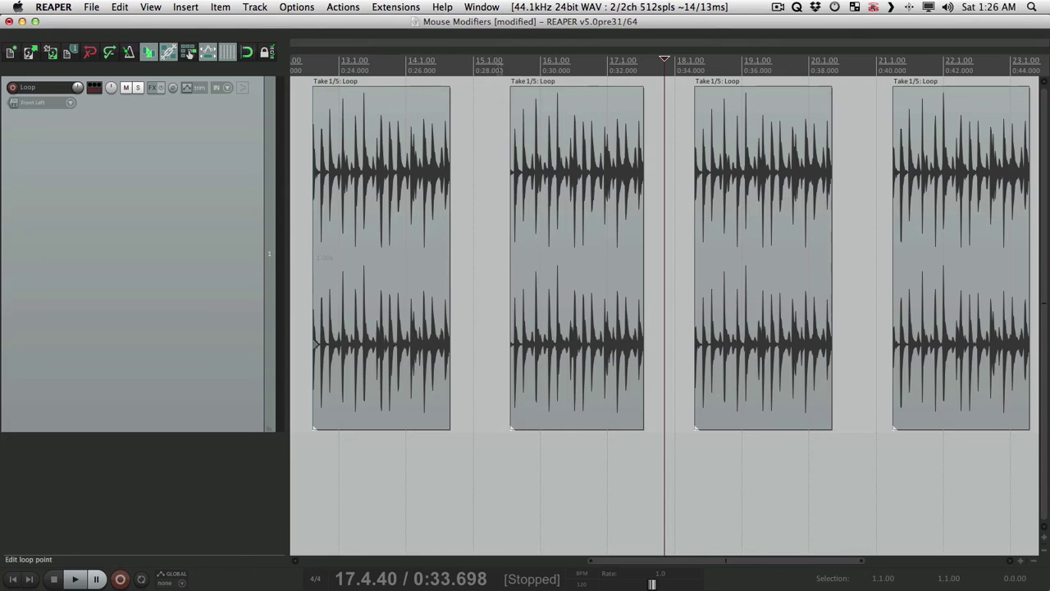
Step: Create region 1 (bars 15.1–17.3) and region 2 (near bar 19), then double-click each to loop it
left_click_drag(502, 71, 663, 75)
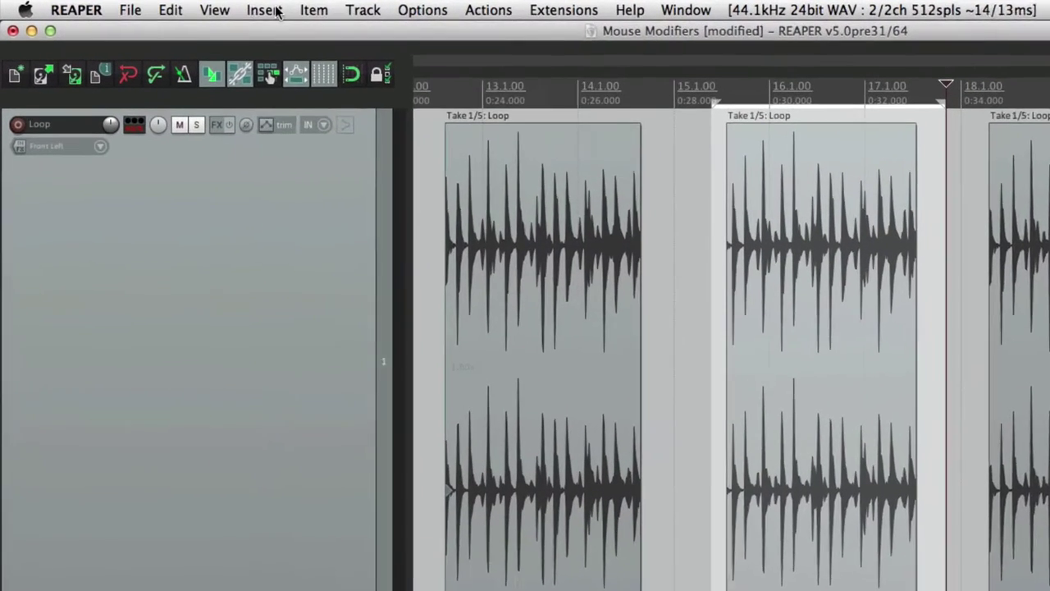
left_click(194, 8)
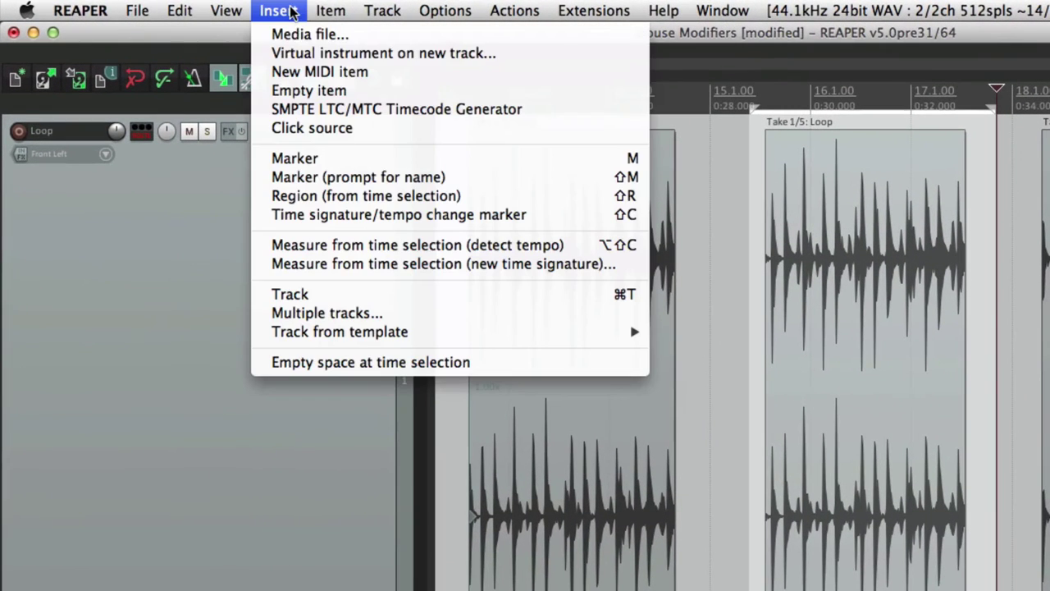
left_click(273, 195)
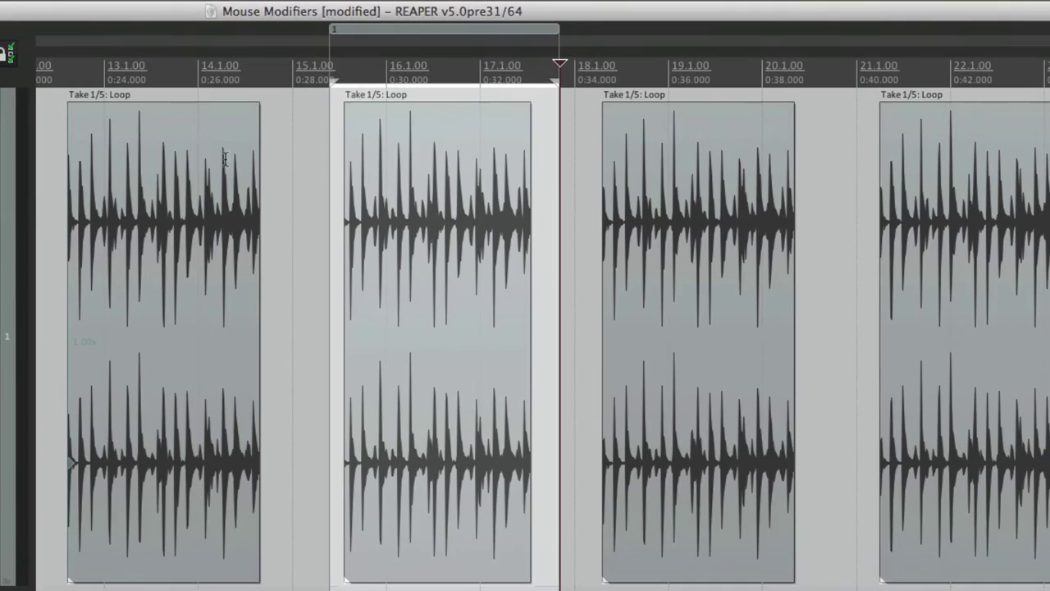
left_click_drag(660, 79, 869, 82)
key("shift+i")
left_click(319, 139)
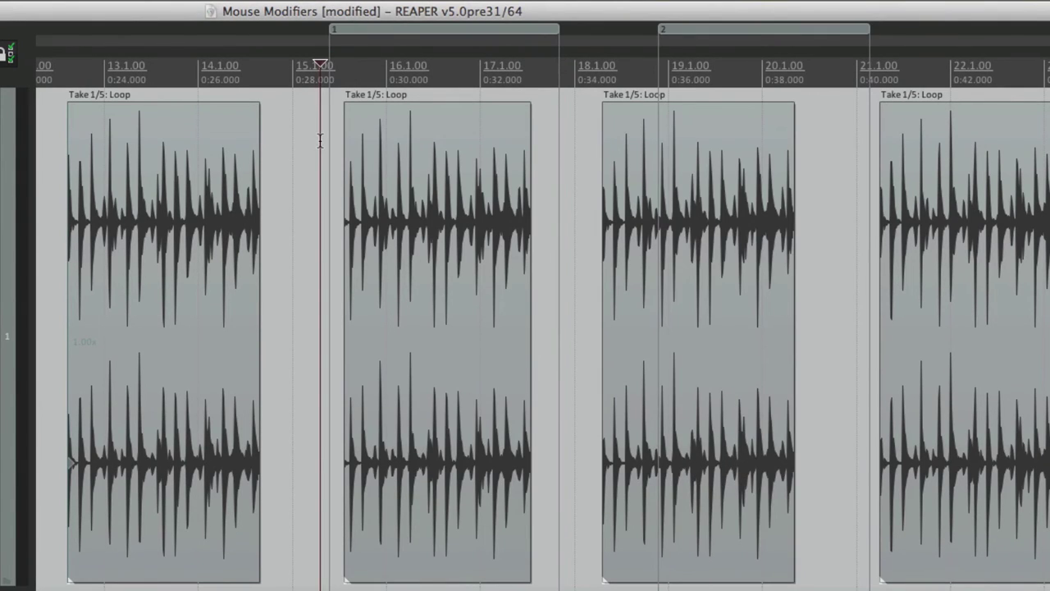
double_click(424, 79)
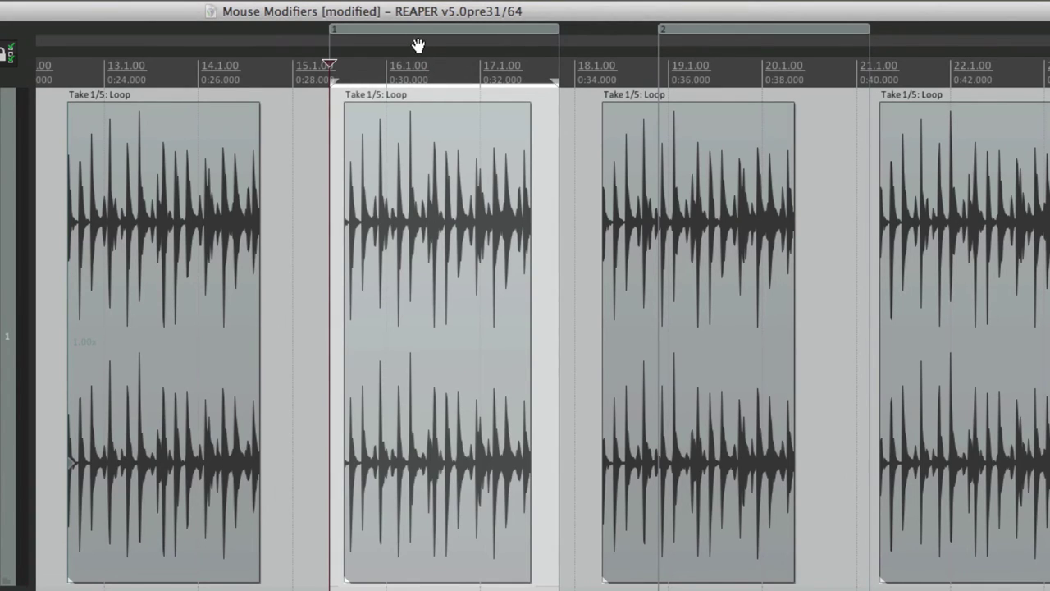
double_click(729, 74)
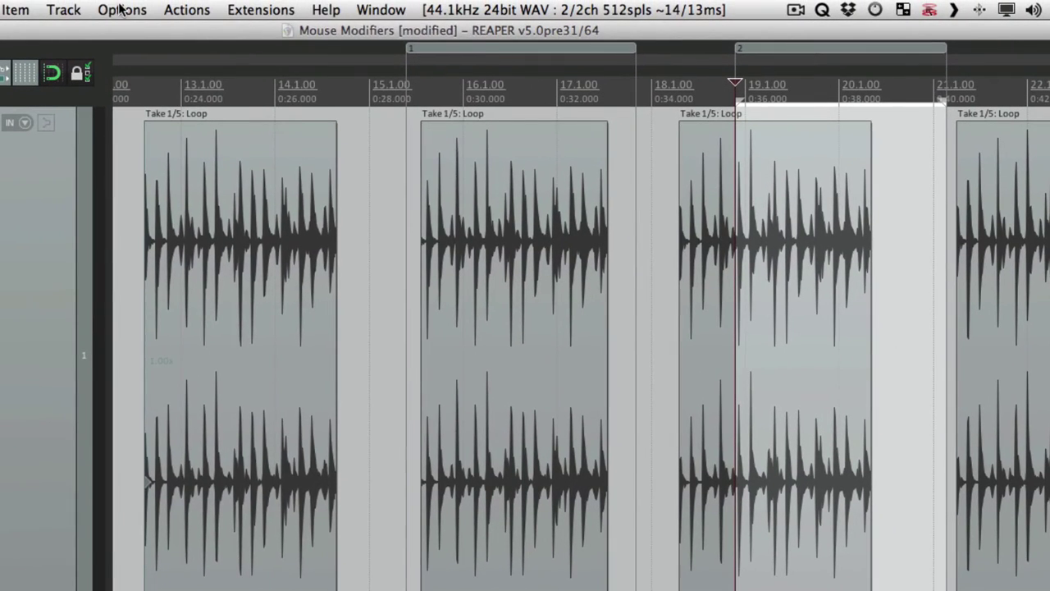
Step: Unlink loop points from the time selection, double-click regions 1 and 2, and select bars 15–18
left_click(122, 10)
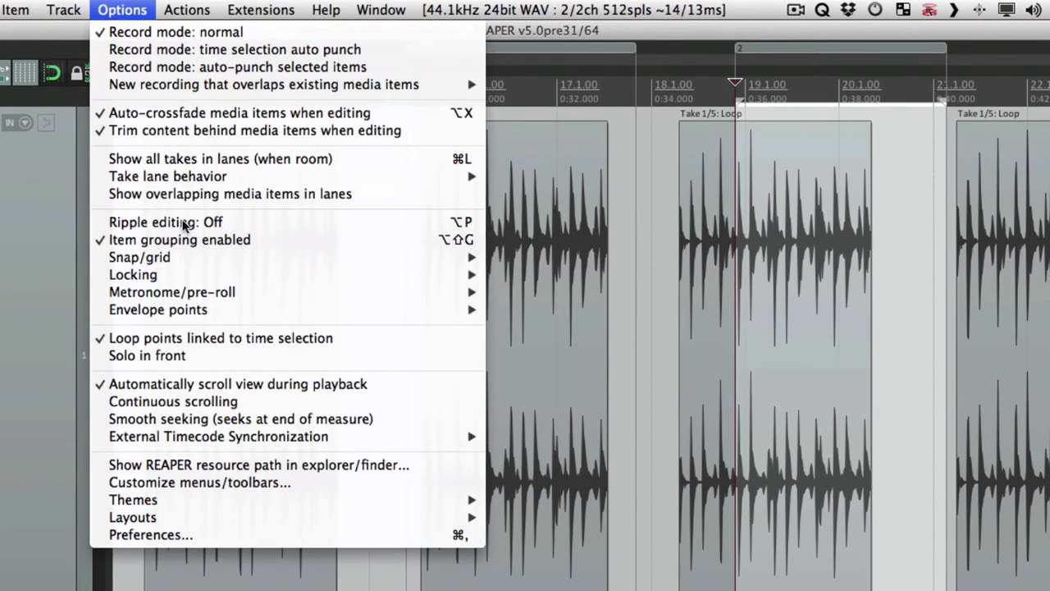
left_click(159, 336)
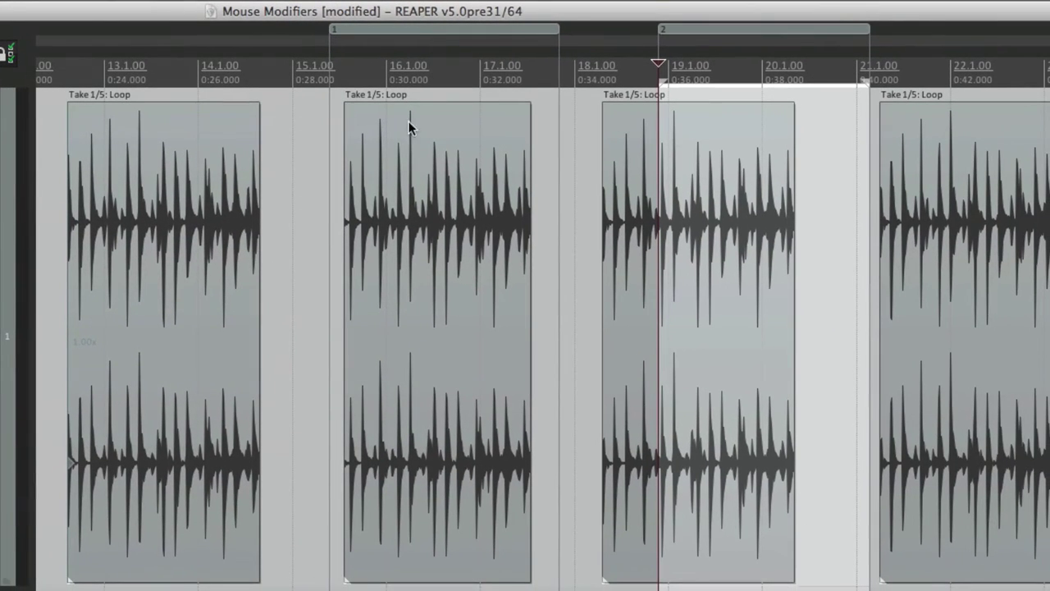
double_click(423, 73)
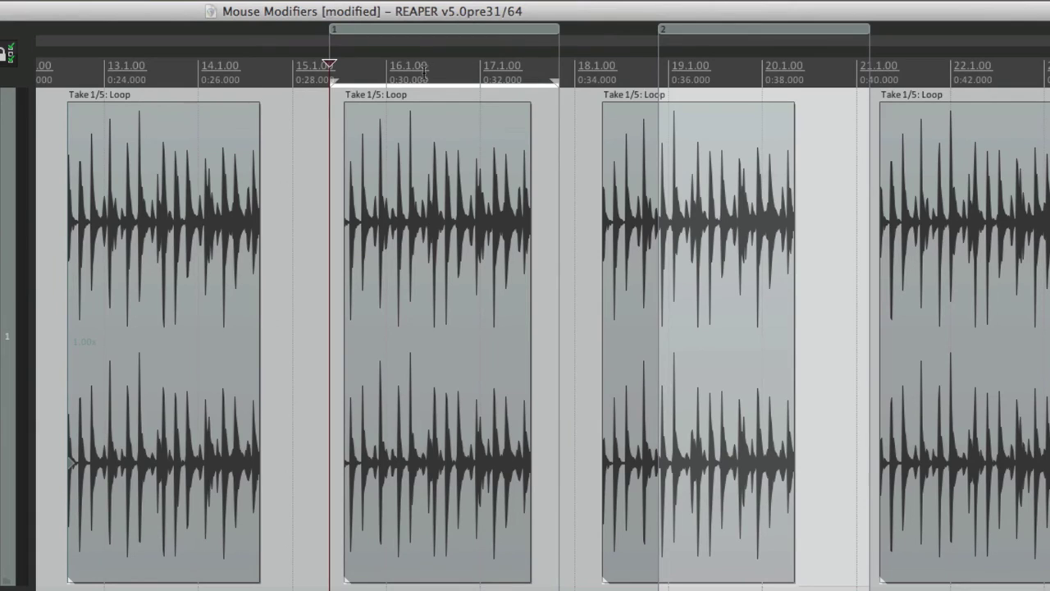
double_click(738, 75)
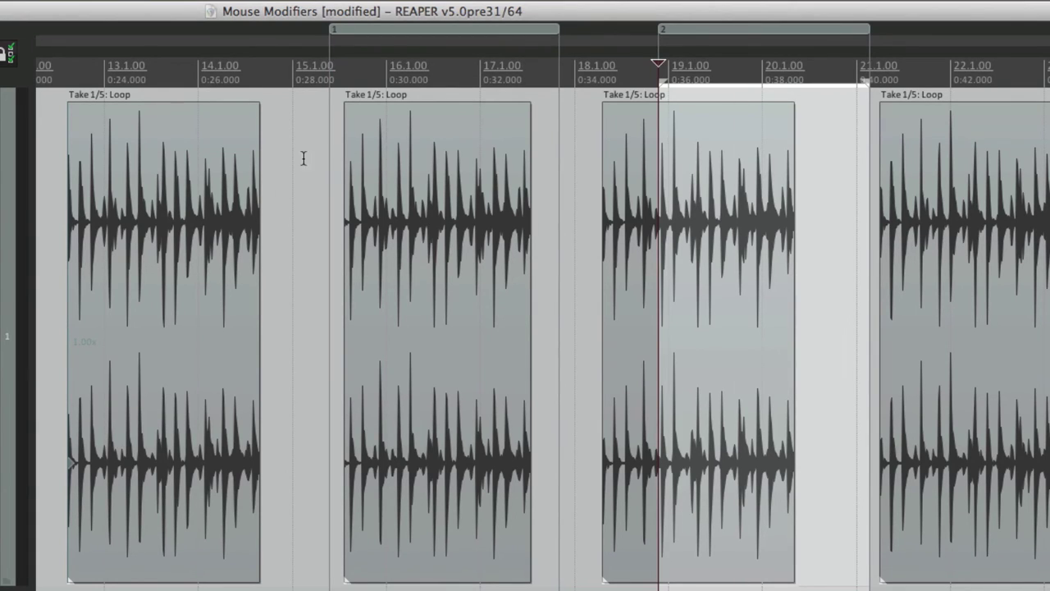
left_click_drag(282, 159, 579, 213)
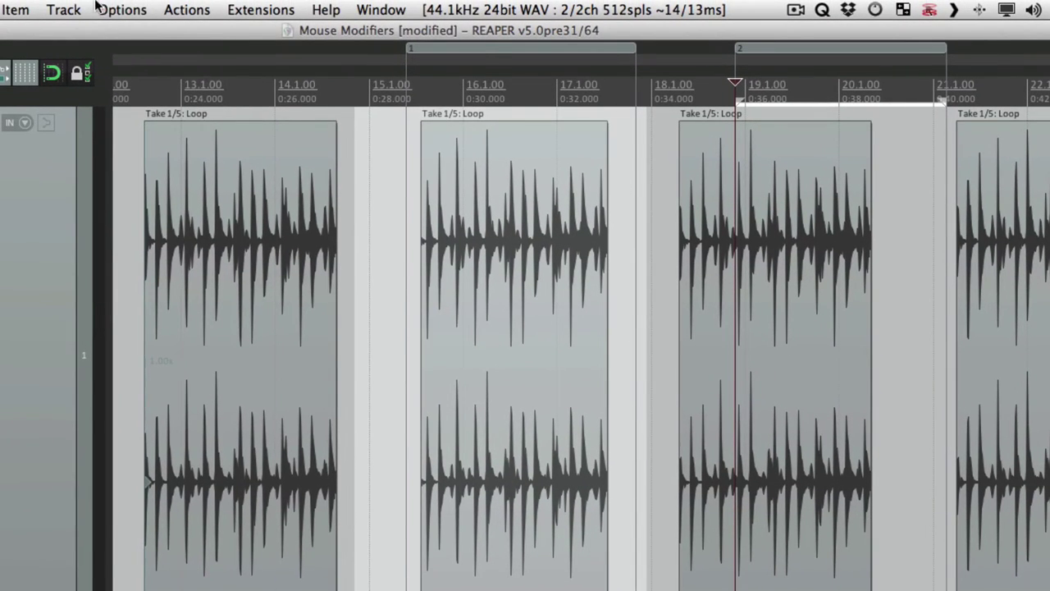
Step: Relink loop points to the time selection and double-click regions 2 and 1 to set loop and selection
left_click(100, 9)
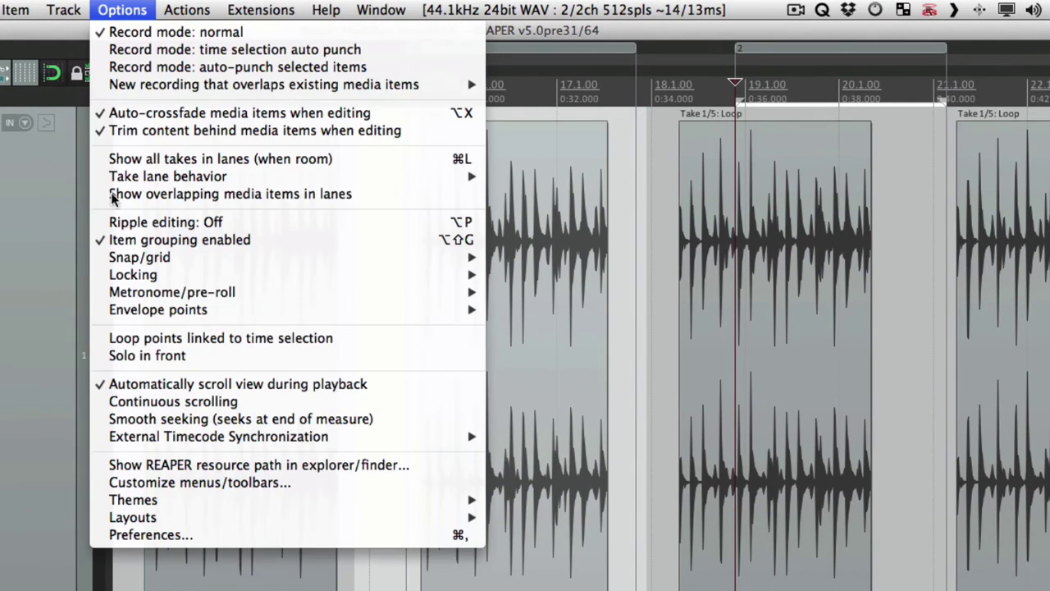
left_click(114, 338)
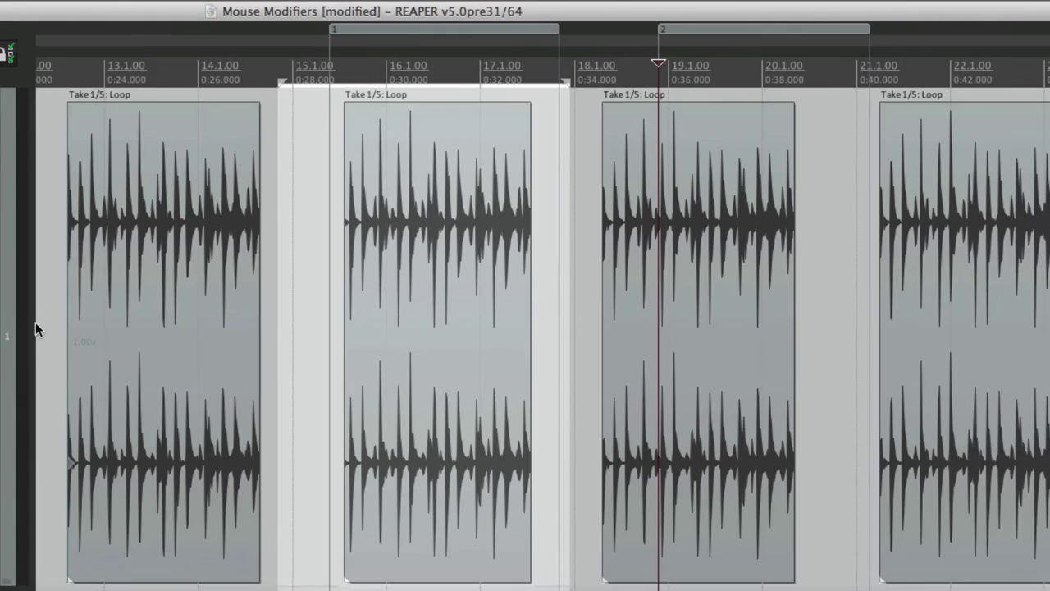
double_click(738, 77)
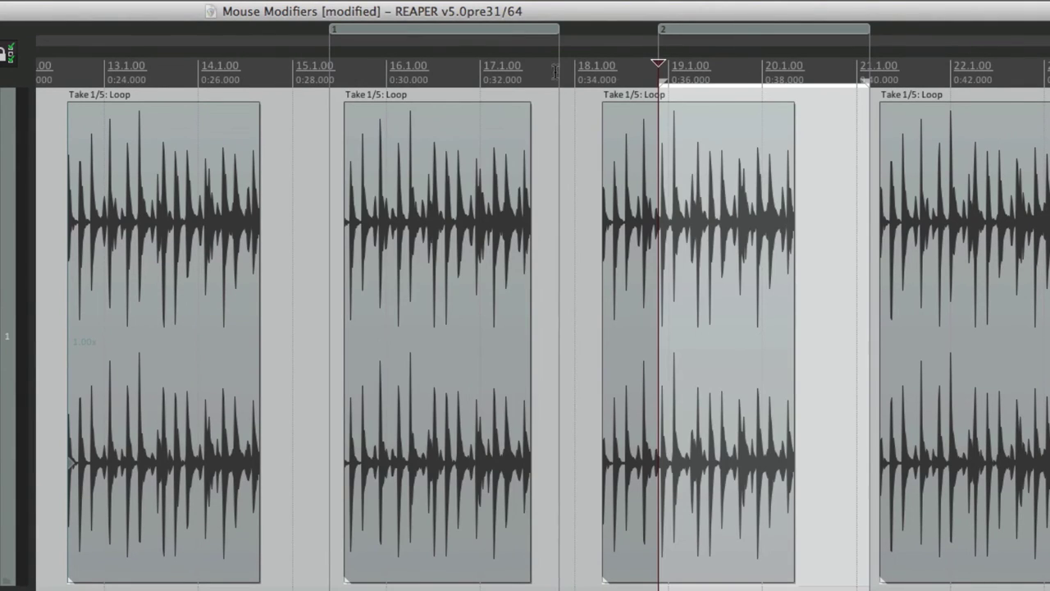
double_click(414, 81)
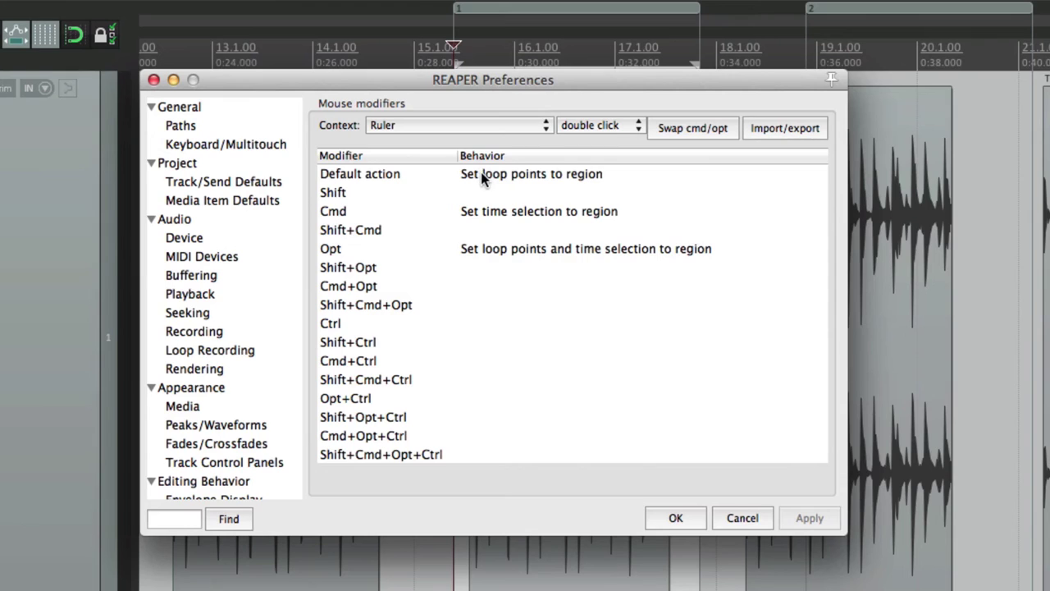
Step: Set the ruler double-click default action to 'Set time selection to region'
left_click(482, 175)
left_click(482, 176)
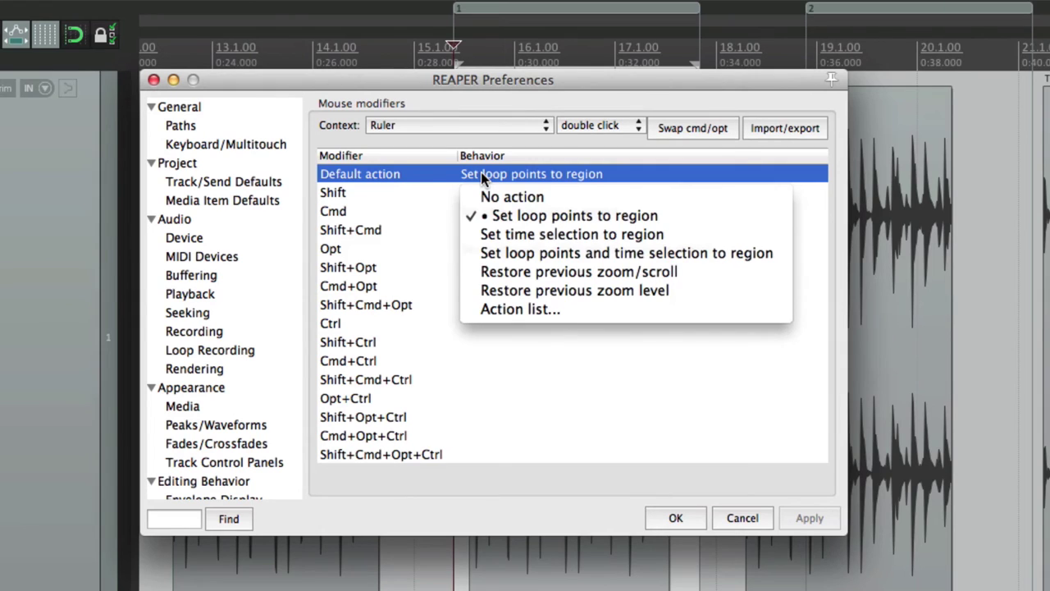
left_click(469, 234)
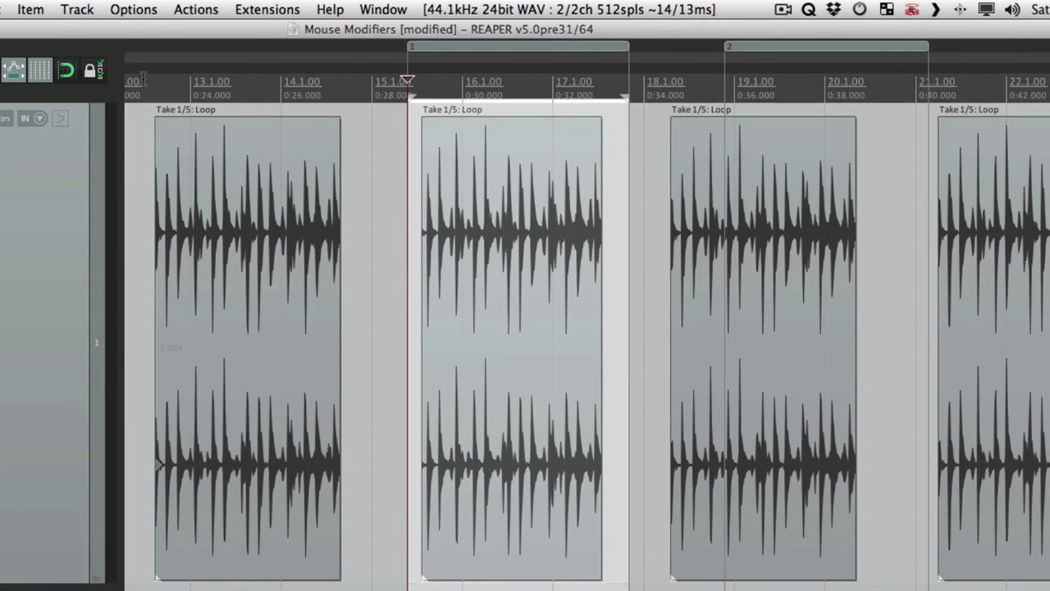
Step: Unlink loop points, clear the time selection, and double-click region 1 to time-select it
left_click(109, 12)
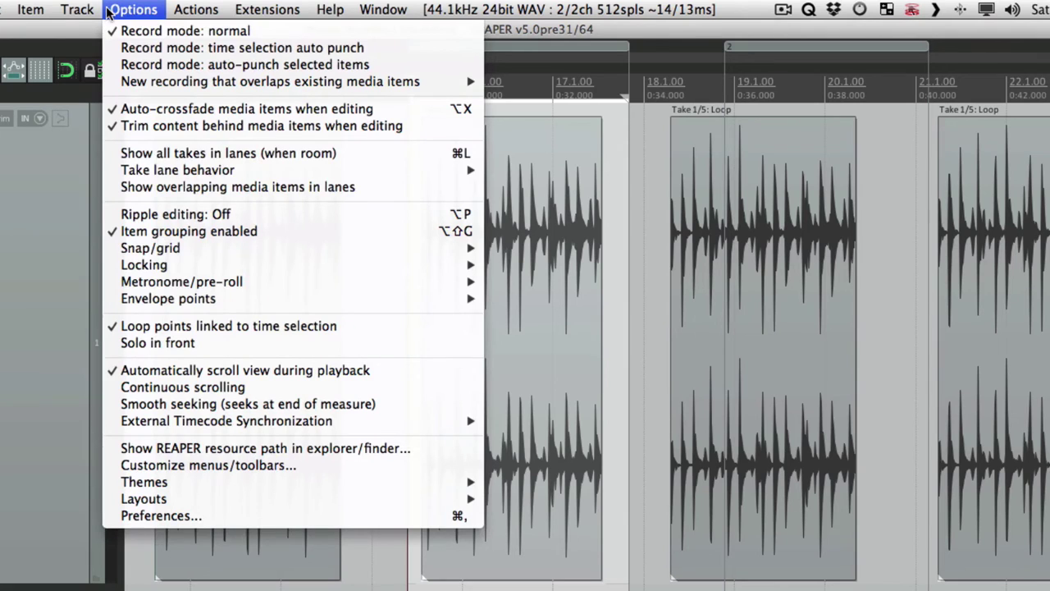
left_click(109, 325)
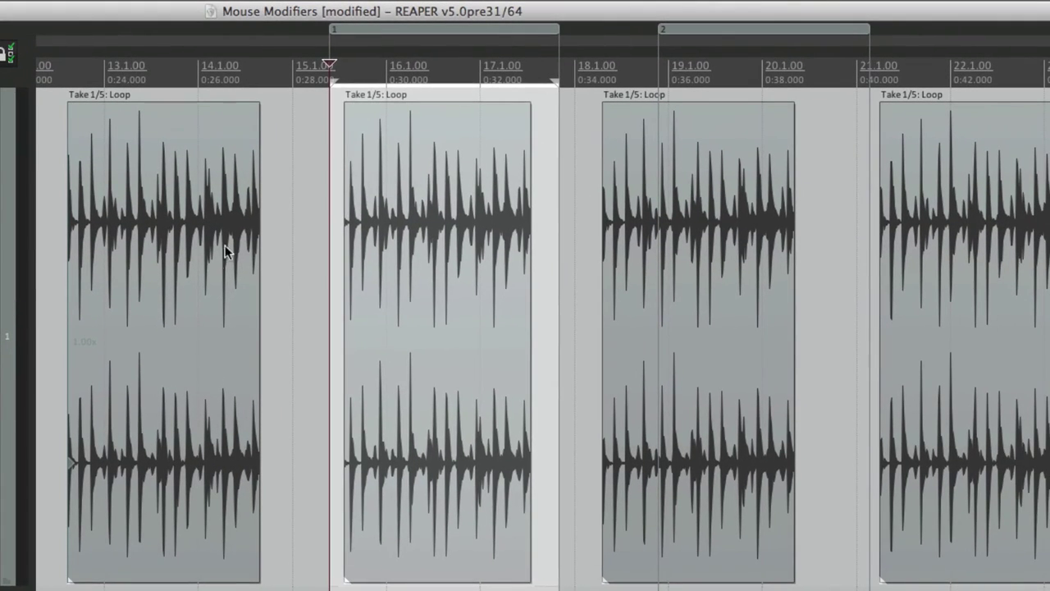
left_click(293, 213)
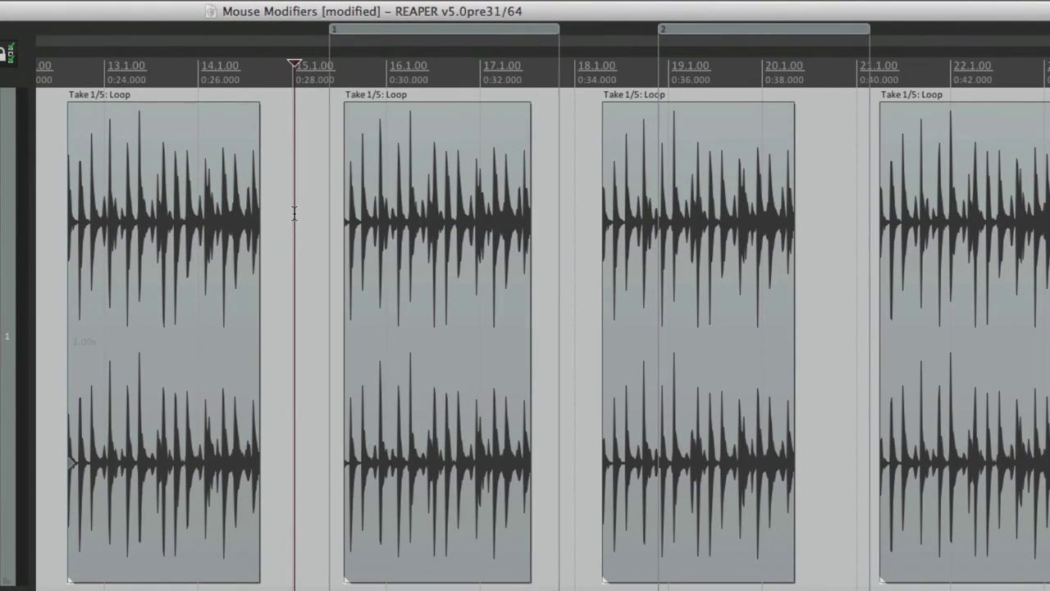
left_click(426, 74)
double_click(427, 75)
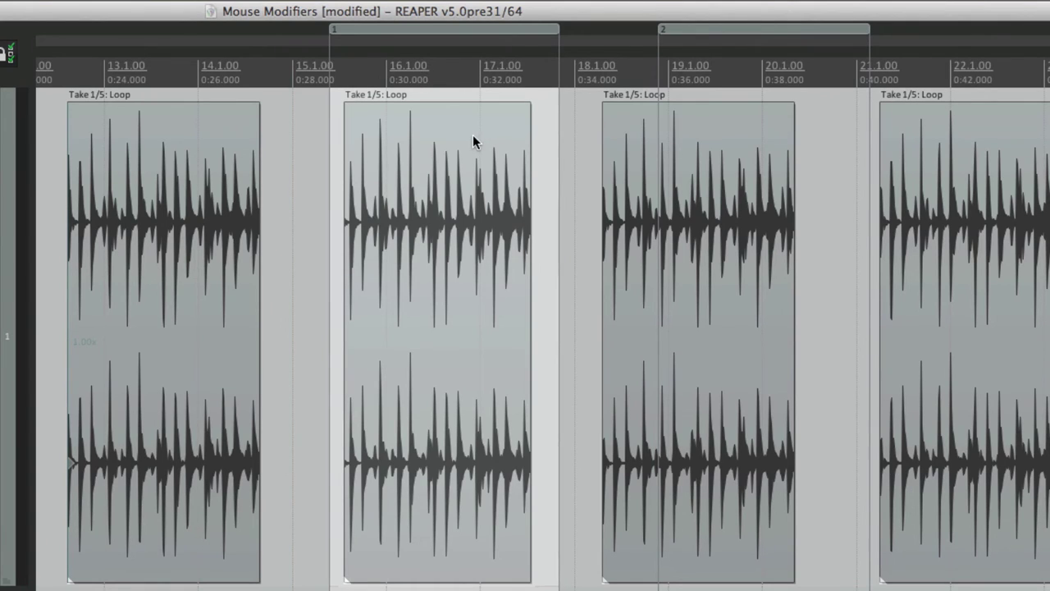
Step: Relink loop points to the time selection, double-click regions 1 and 2, and list double-click behaviours
double_click(727, 69)
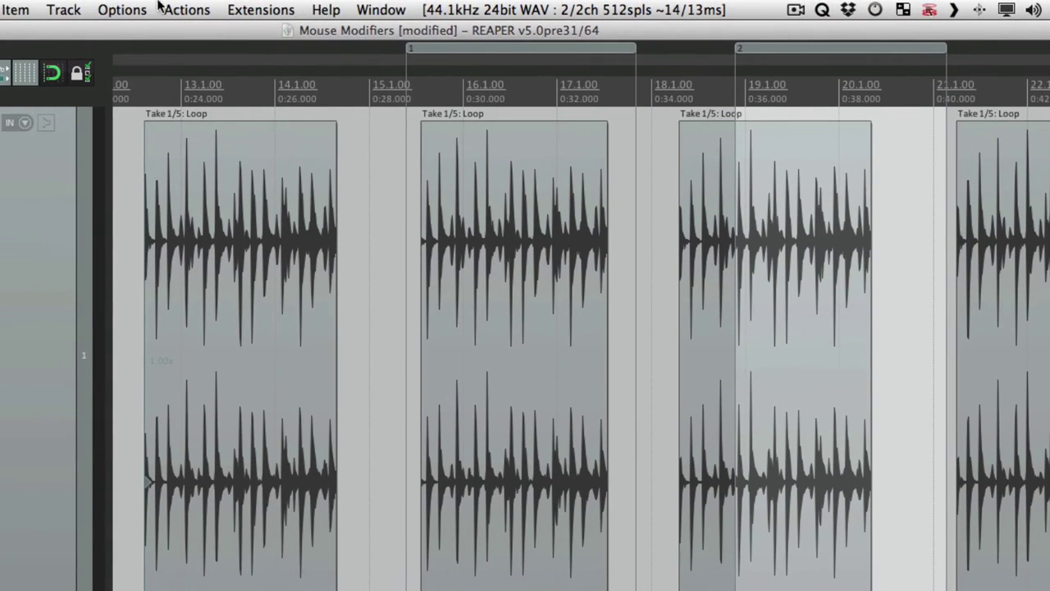
left_click(120, 9)
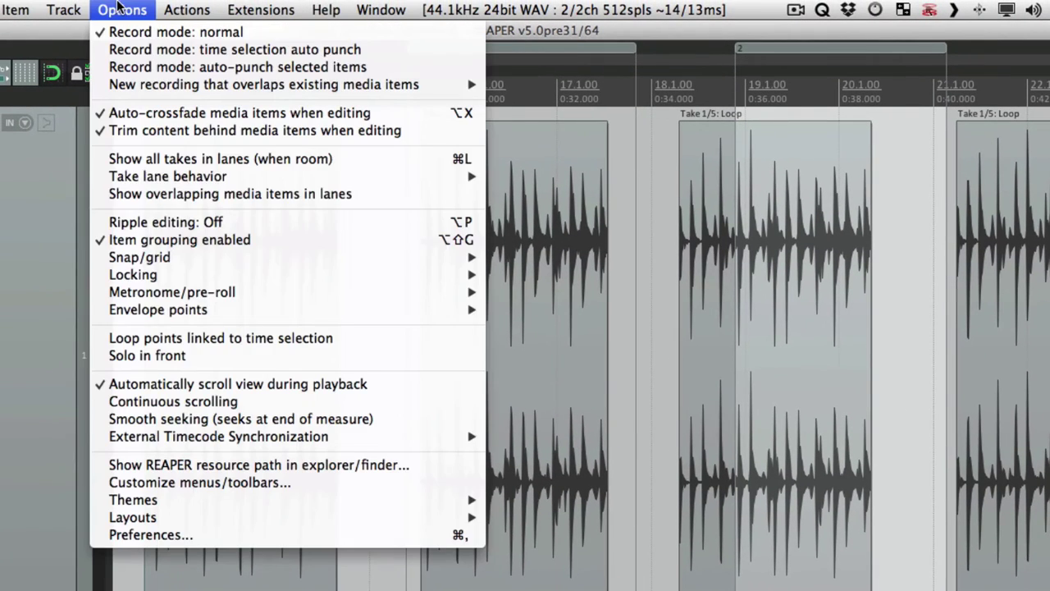
left_click(146, 338)
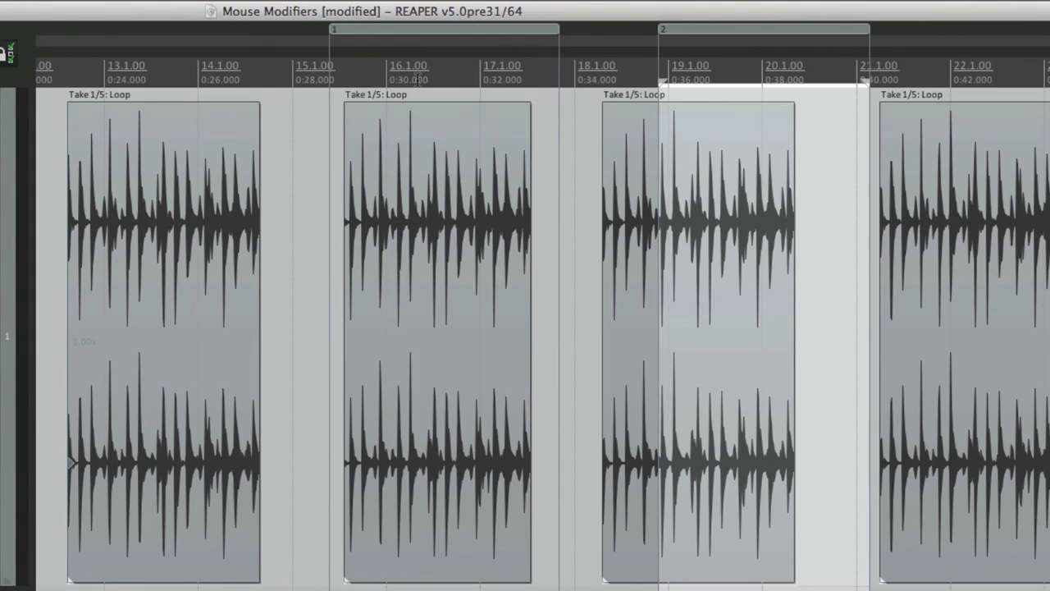
double_click(429, 85)
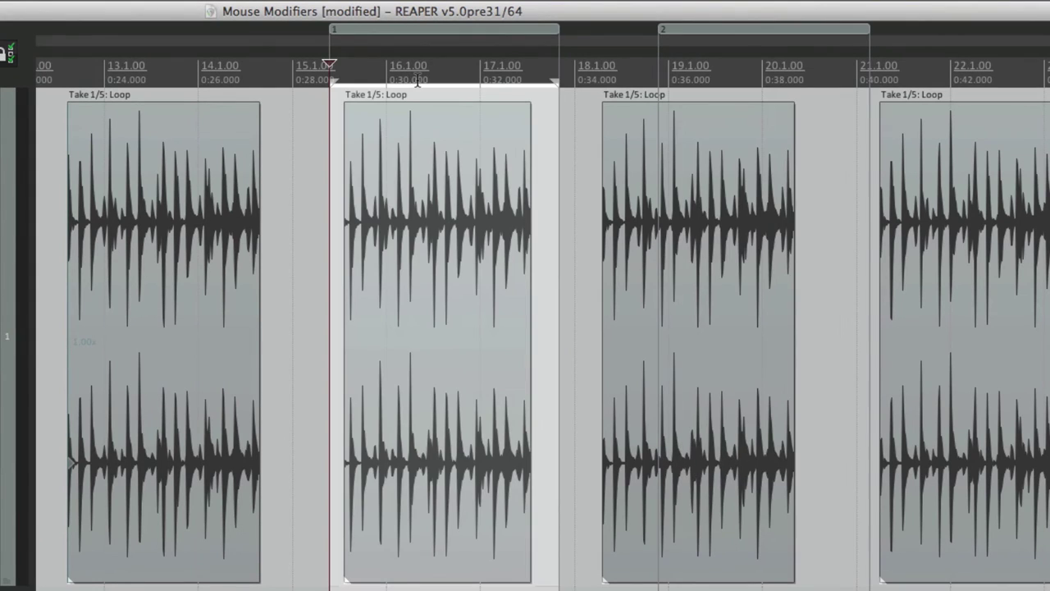
double_click(724, 82)
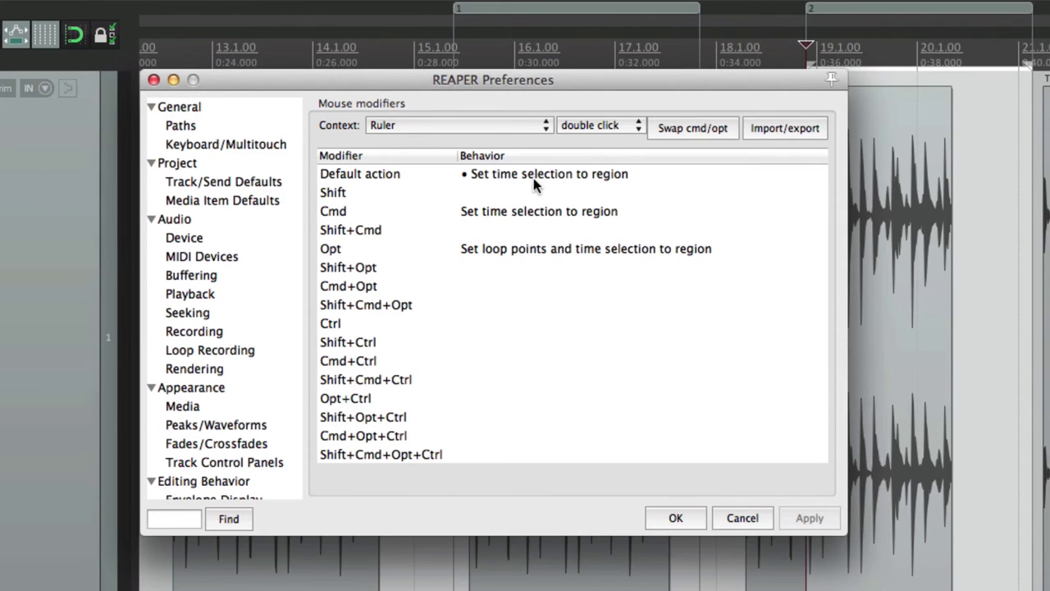
left_click(533, 174)
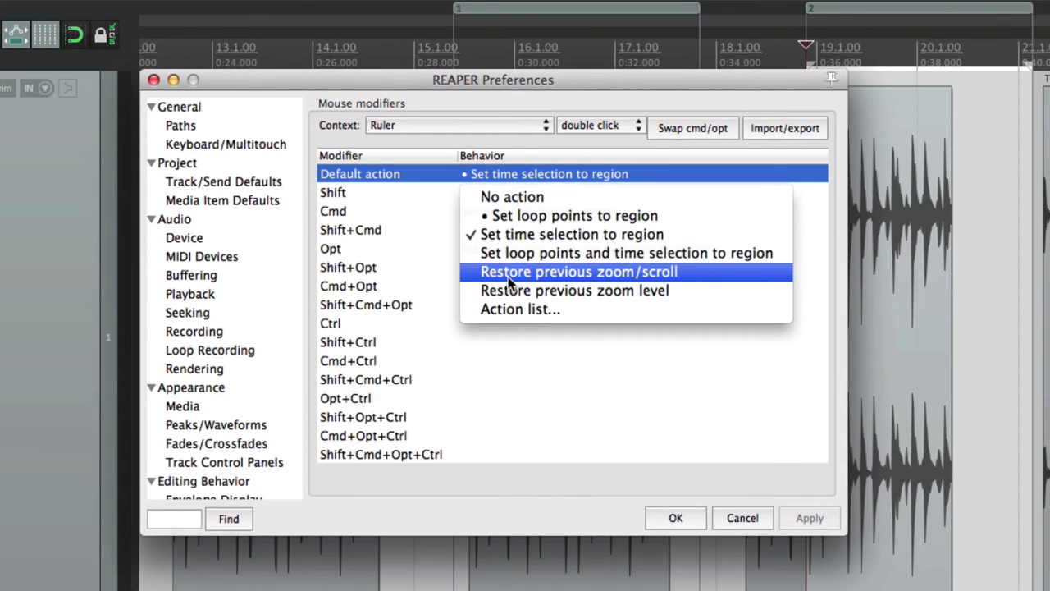
Step: Set ruler double-click to Restore previous zoom/scroll, then zoom into the item, place the cursor, and zoom out
left_click(507, 276)
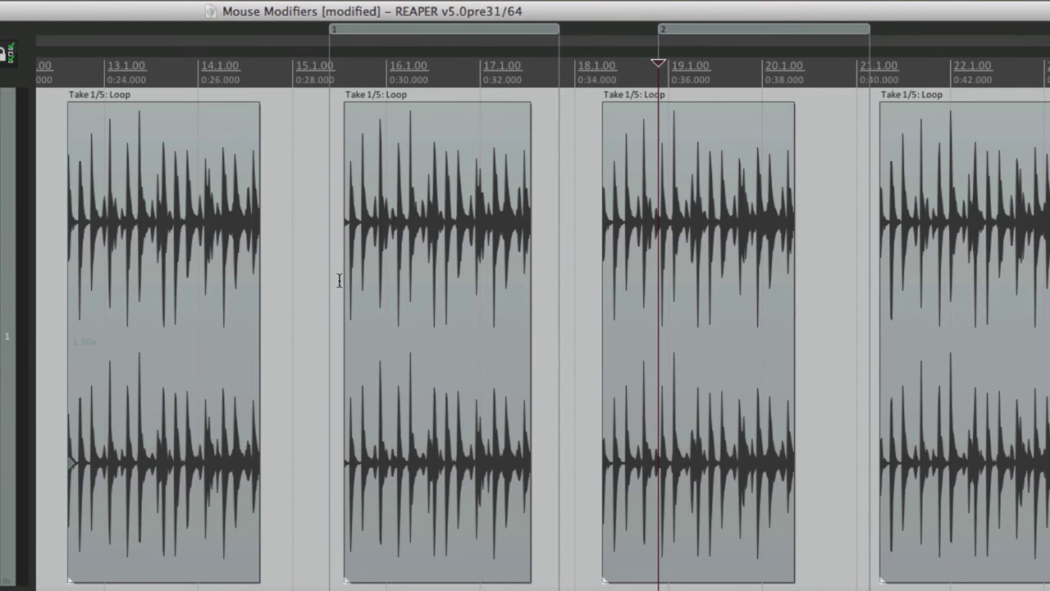
scroll(338, 280, "up", 6)
left_click(361, 267)
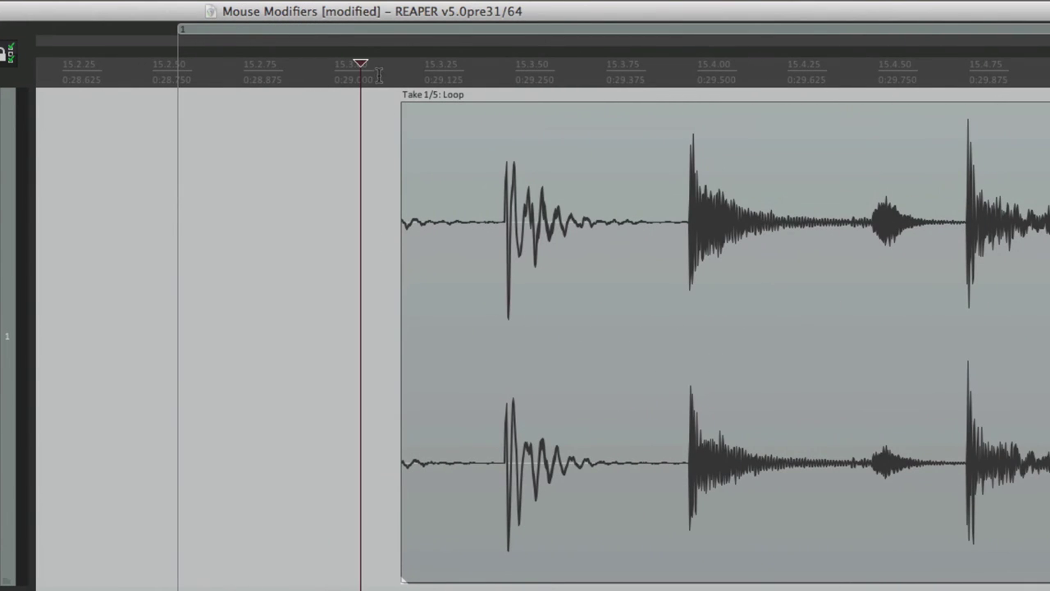
scroll(374, 72, "down", 8)
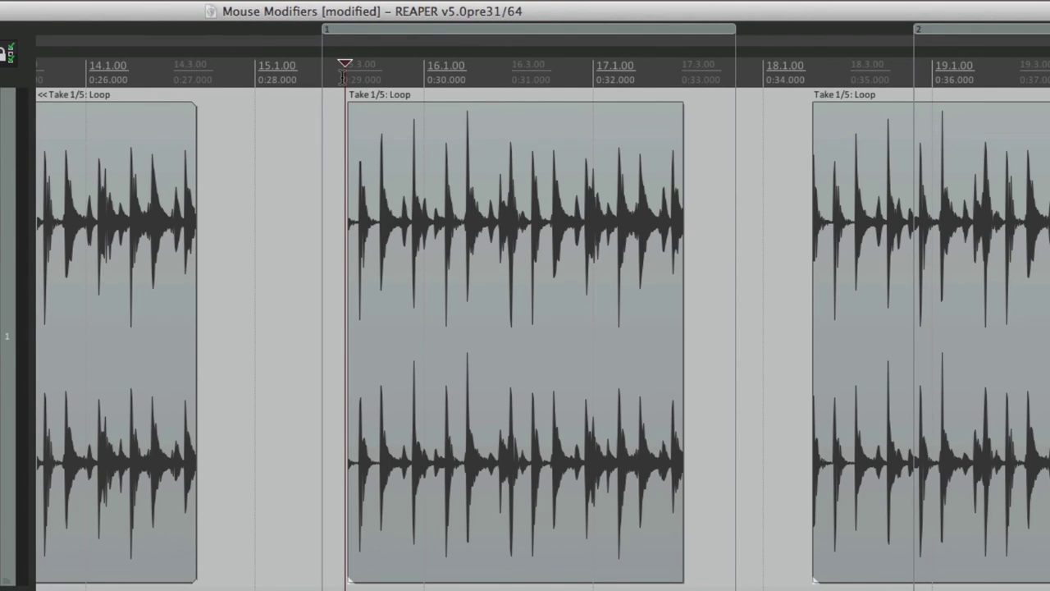
scroll(343, 70, "down", 3)
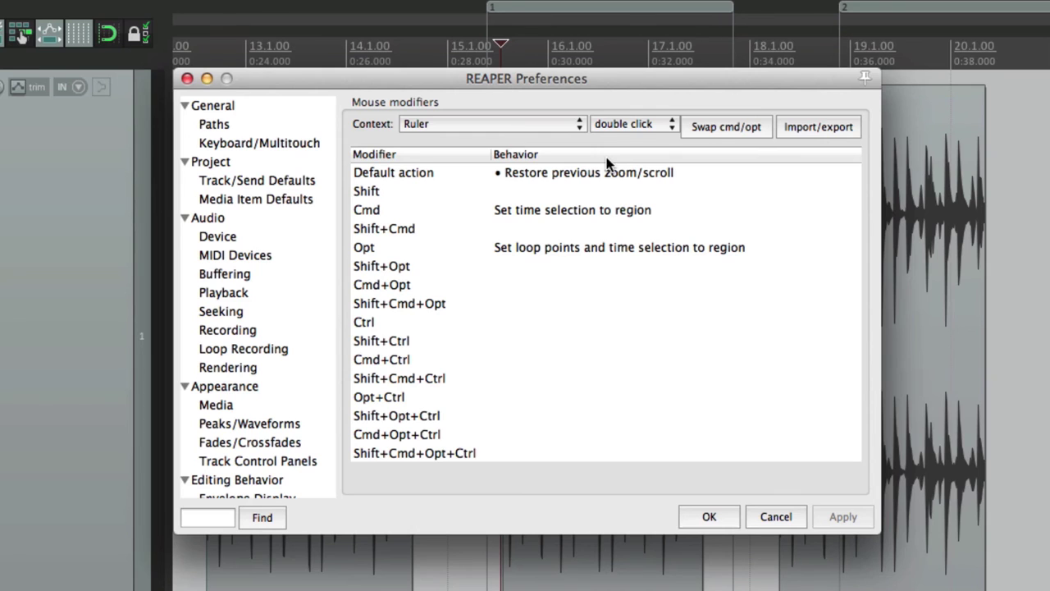
Step: Assign View: Toggle Mixer visible as the ruler's default double-click action
double_click(598, 175)
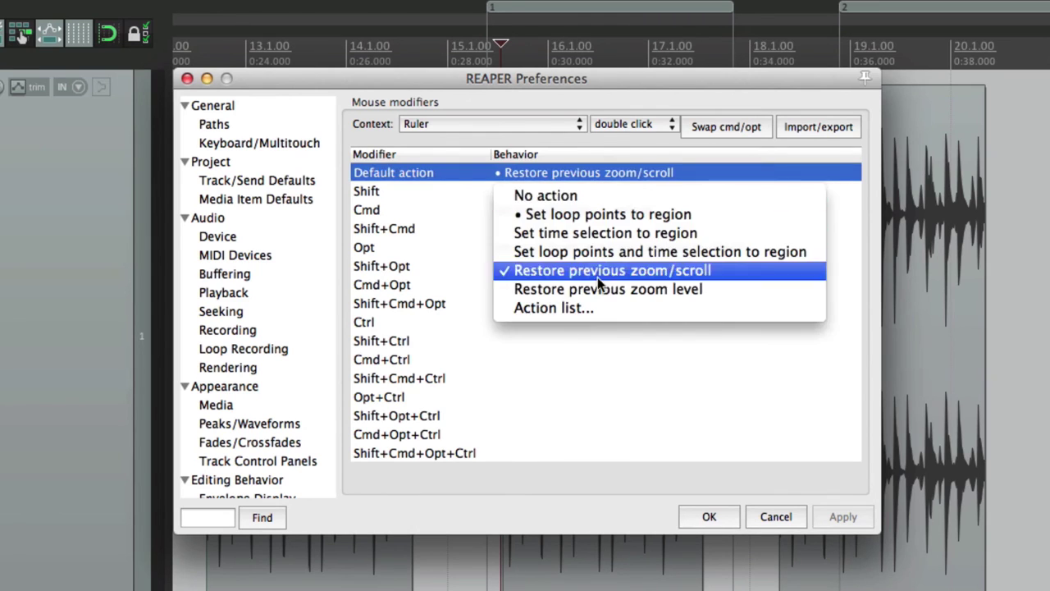
left_click(595, 307)
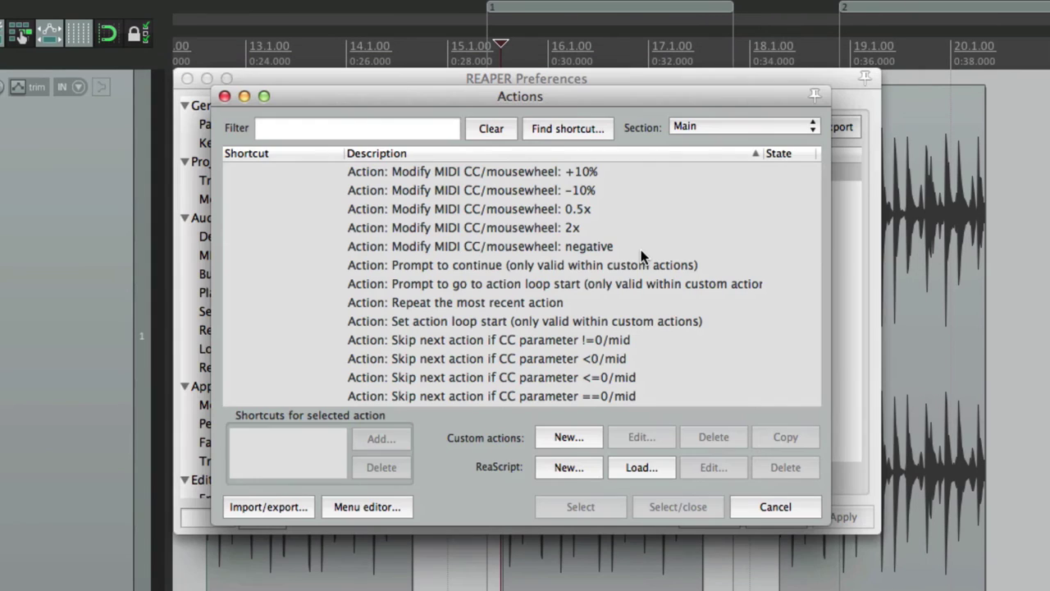
left_click(418, 131)
type("mixer")
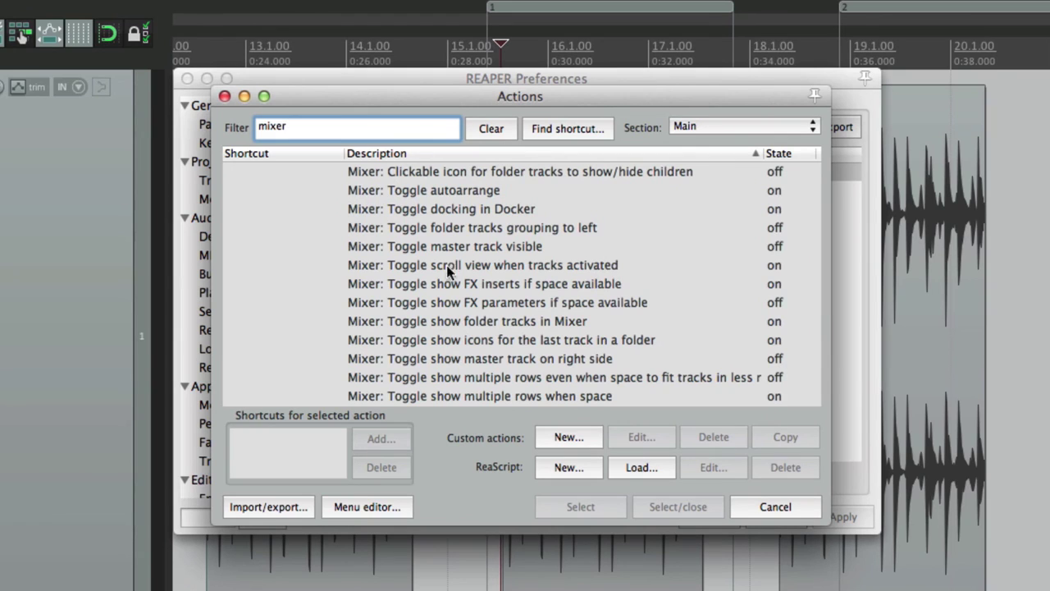
scroll(450, 282, "down", 10)
double_click(446, 320)
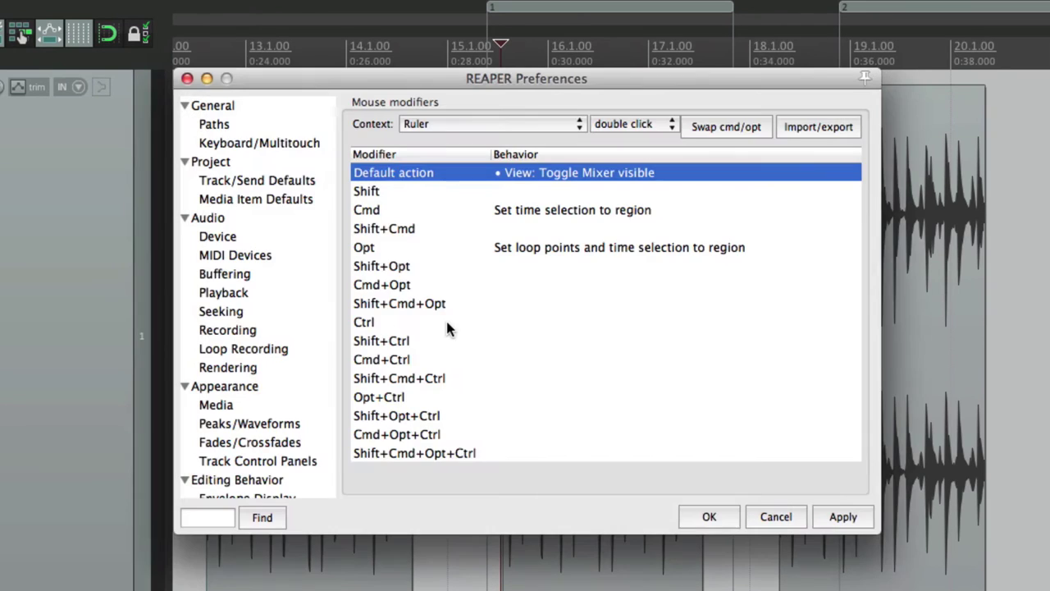
key("Return")
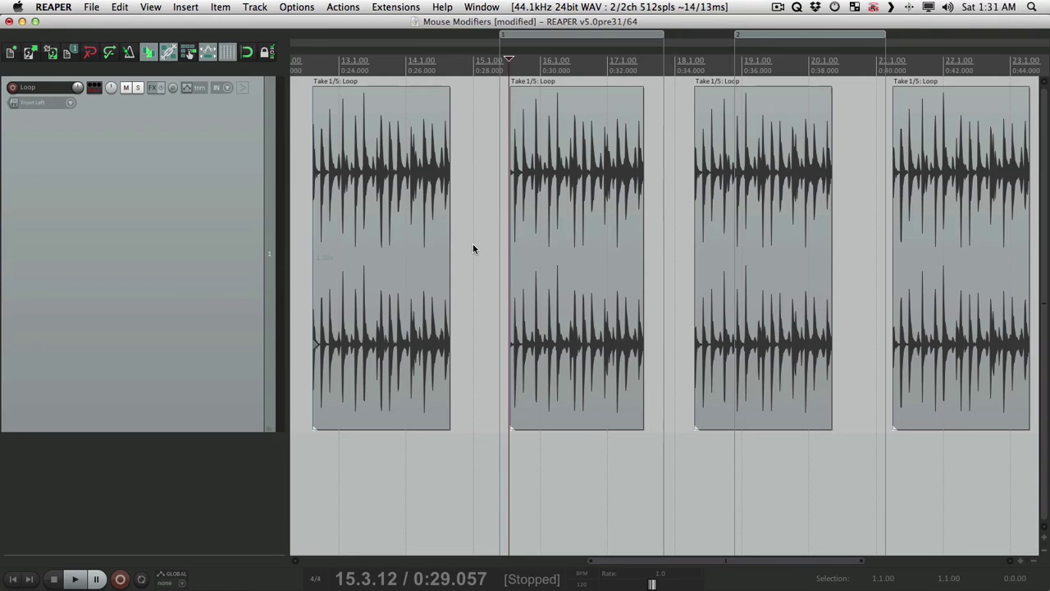
Step: Double-click the ruler to show the mixer, hide it again with Cmd+M, and reopen Preferences
double_click(487, 72)
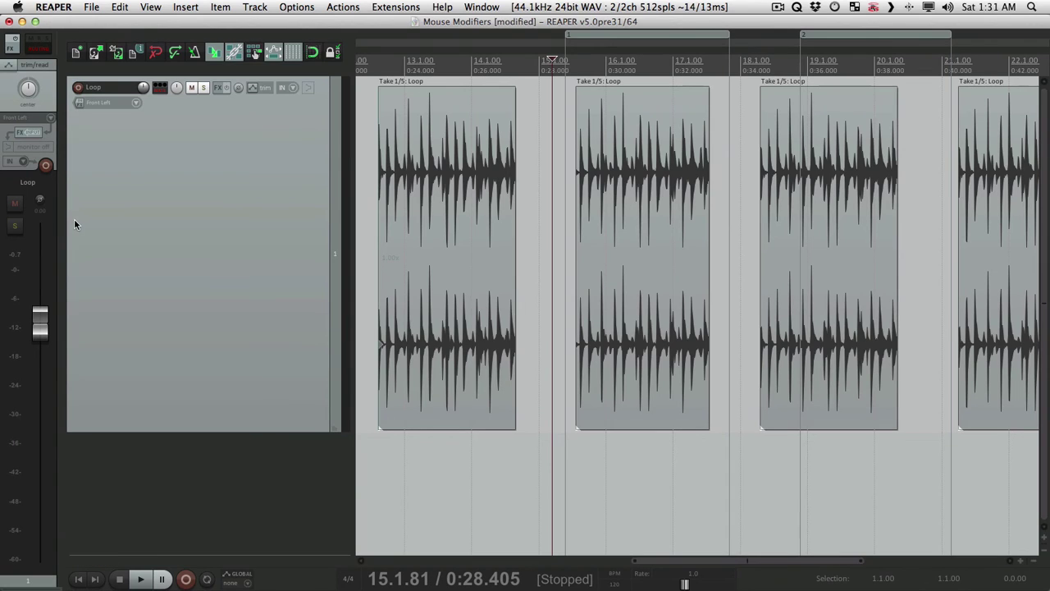
left_click(537, 73)
key("super+m")
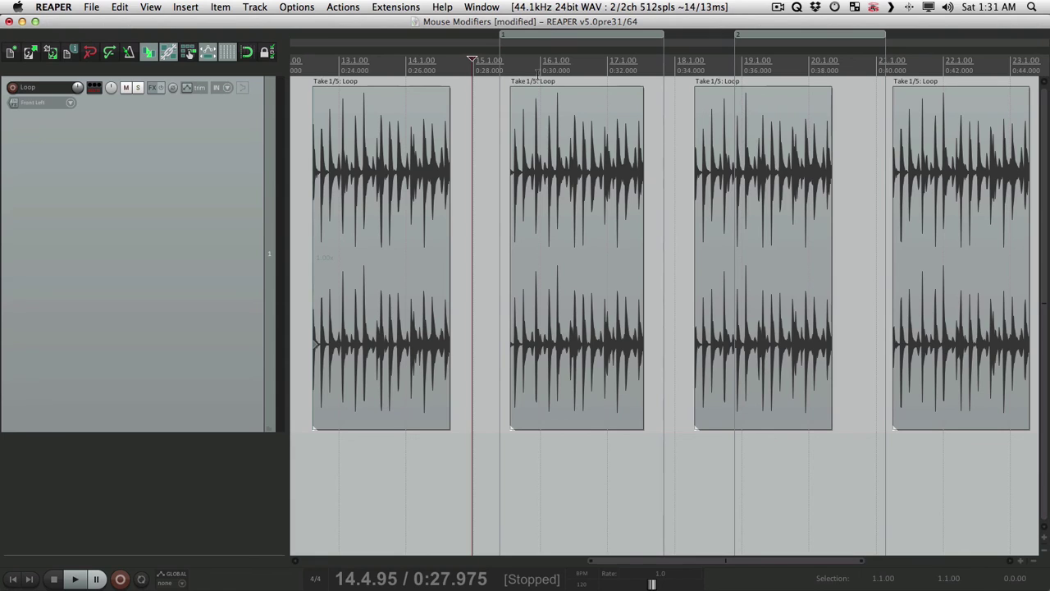
key("super+comma")
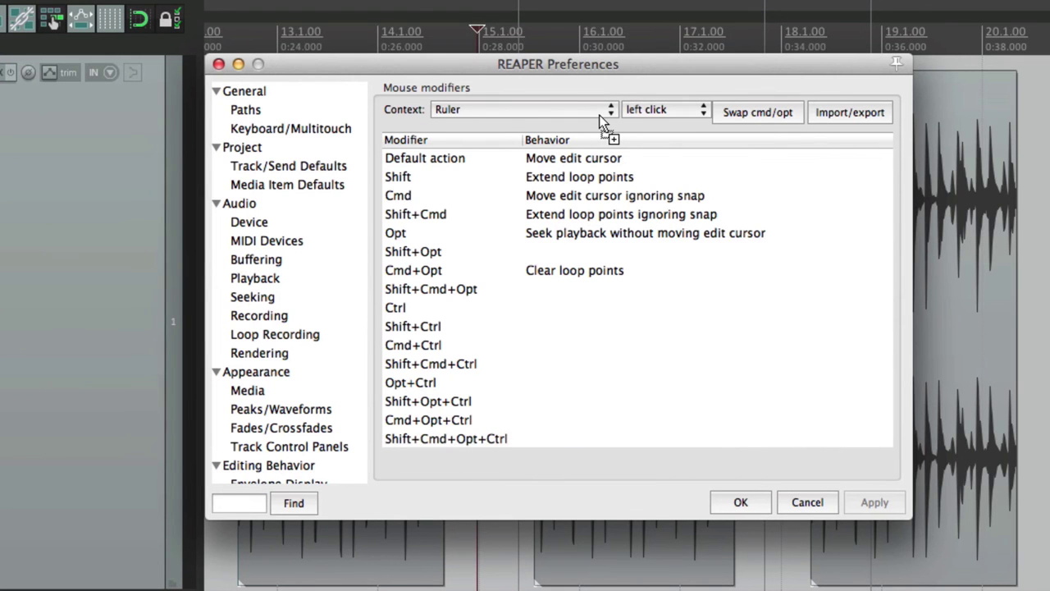
Step: Switch the mouse modifier context to Ruler marker/region lanes and remove regions 1 and 2
left_click(552, 109)
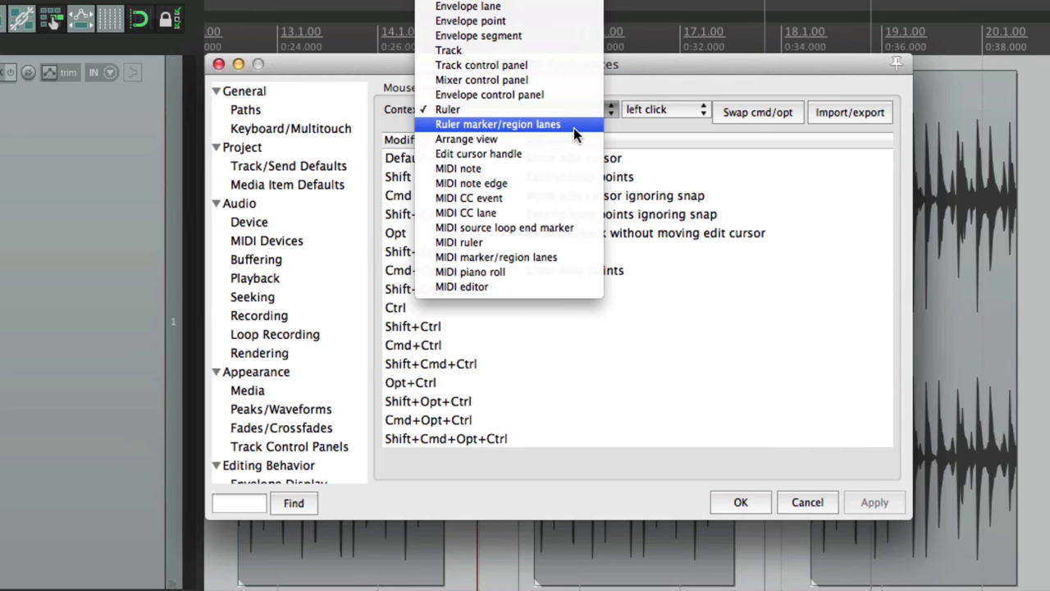
left_click(573, 127)
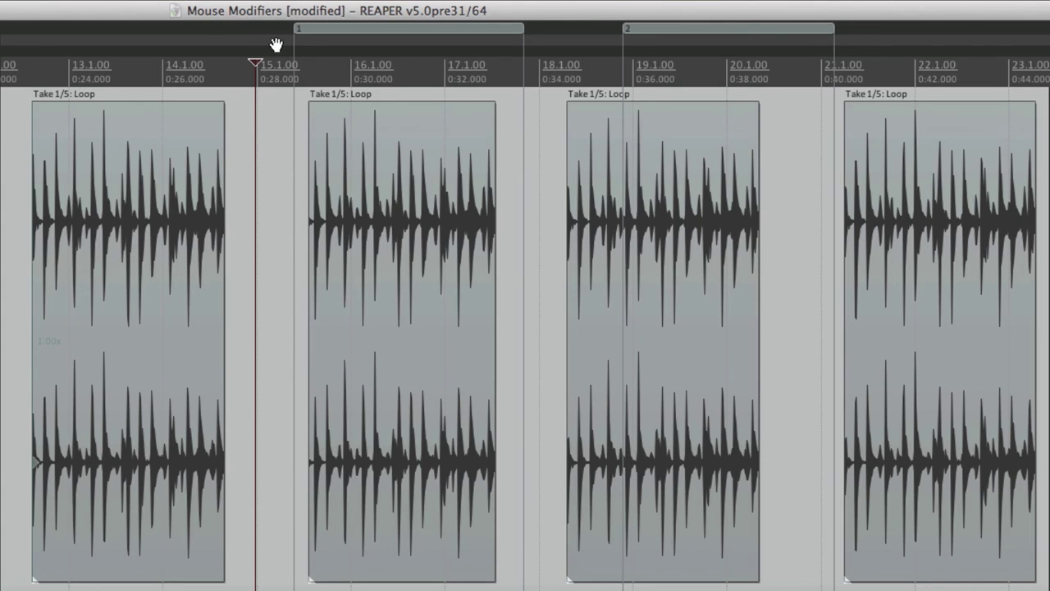
left_click(347, 31, "alt")
left_click(711, 31, "alt")
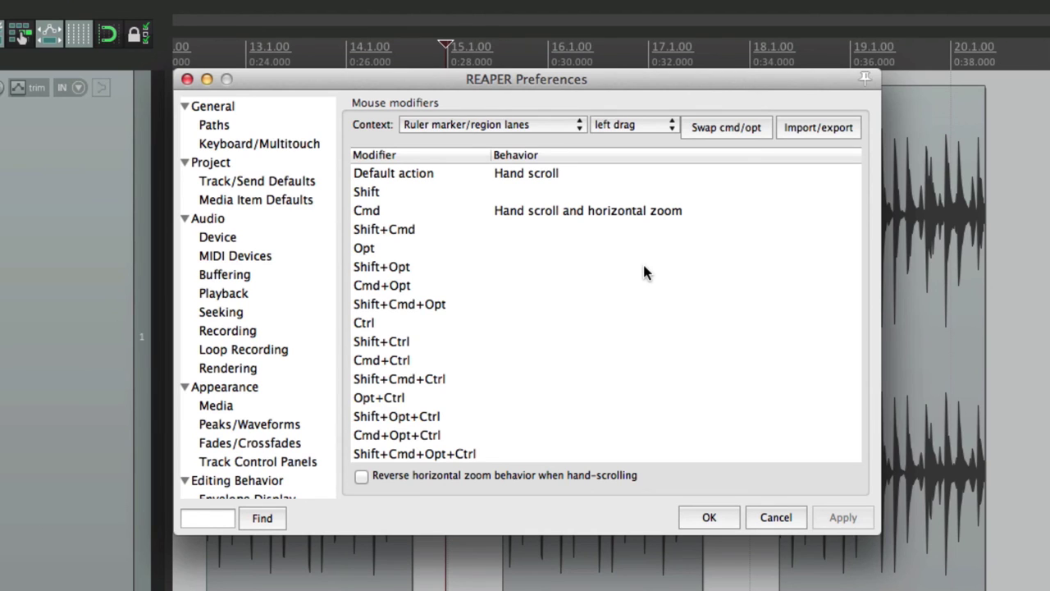
Step: Keep the left-drag default as Hand scroll and pan the arrange view from the region lane
left_click(621, 127)
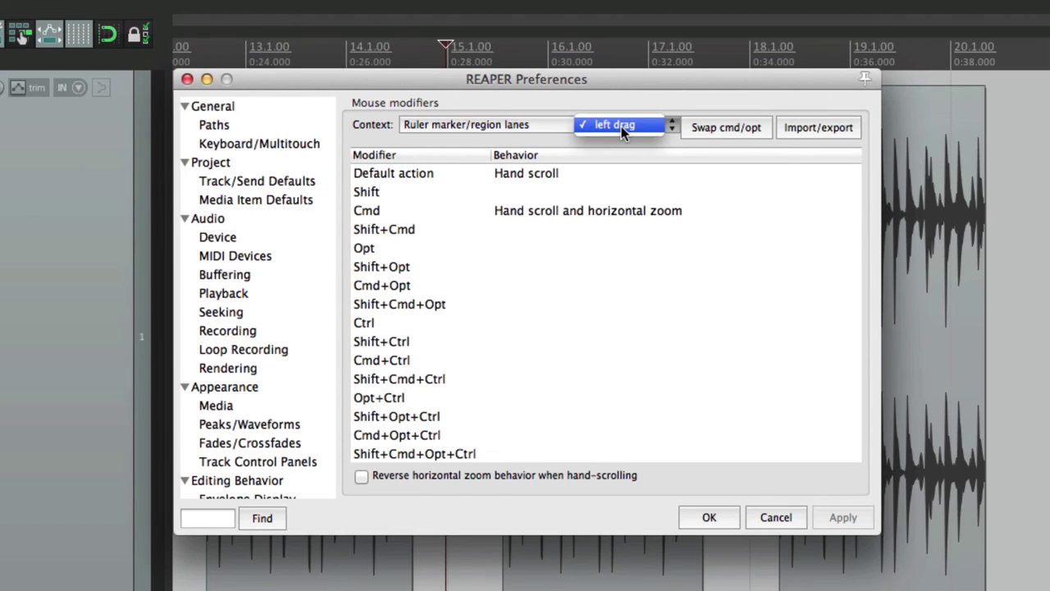
left_click(621, 127)
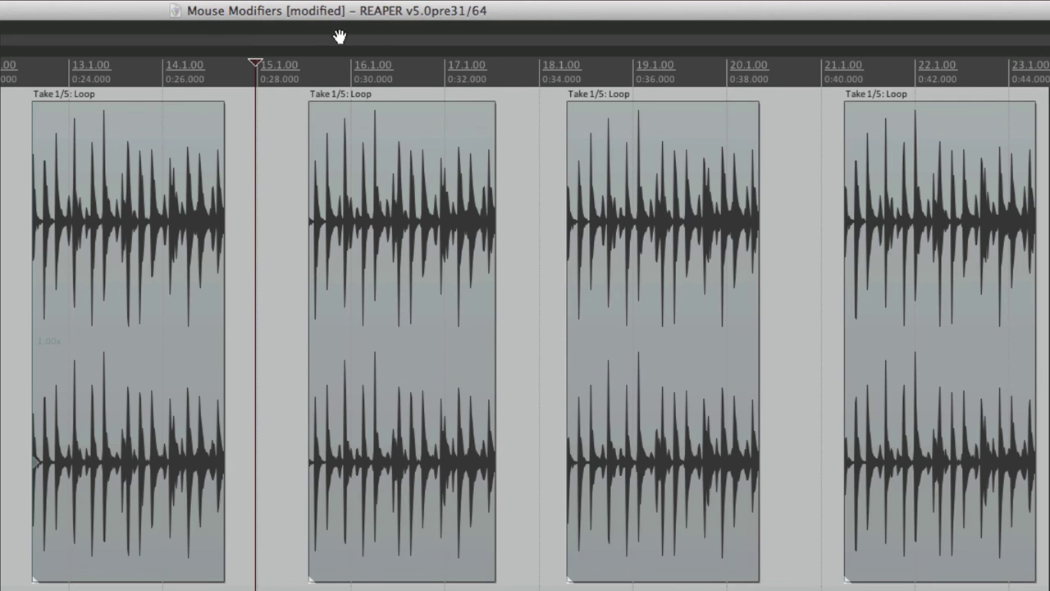
mouse_move(340, 37)
left_mouse_down()
mouse_move(274, 31)
mouse_move(349, 44)
left_mouse_up()
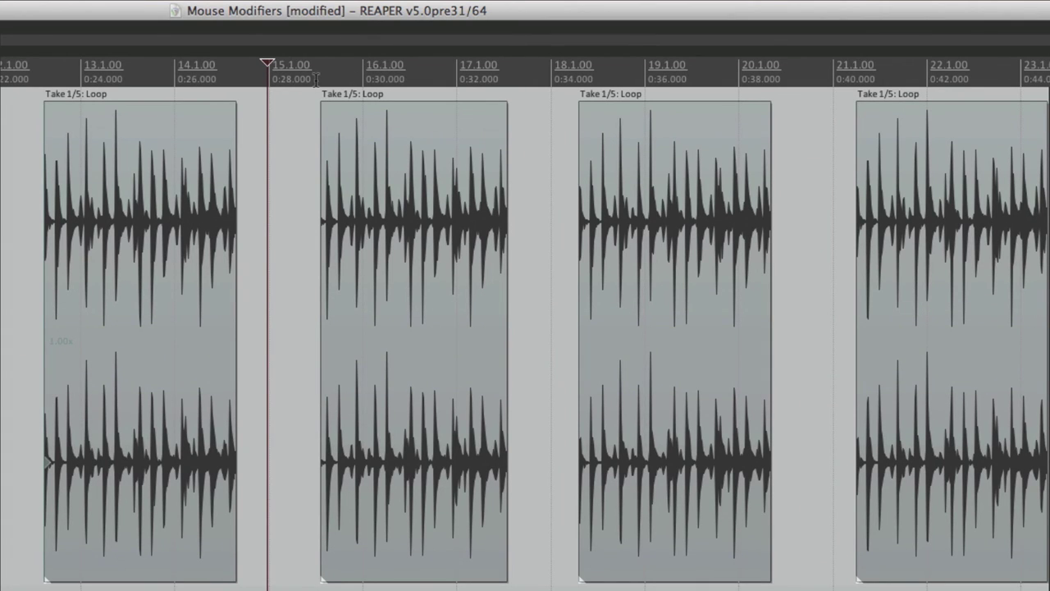
left_click_drag(326, 39, 295, 40)
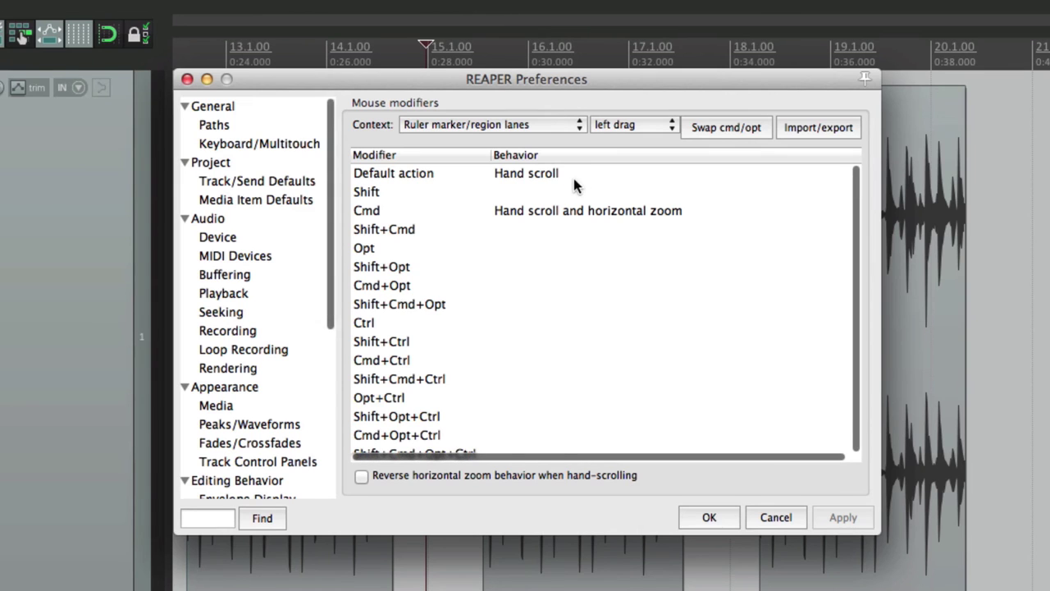
Step: Add Horizontal zoom to the marker/region lanes' default left-drag, test it, and check the Cmd modifier
left_click(567, 173)
mouse_move(603, 214)
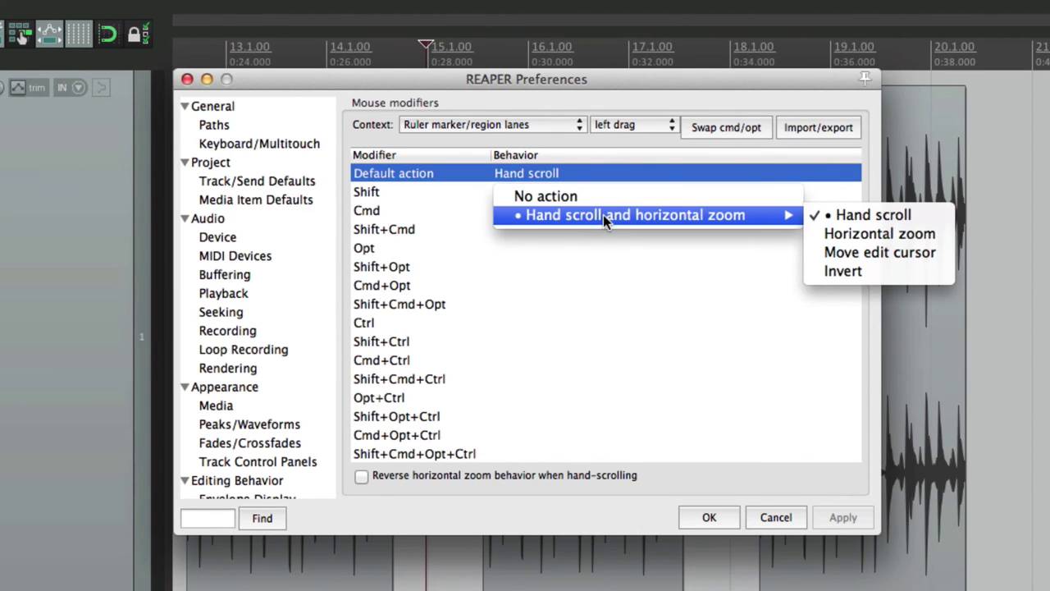
left_click(941, 236)
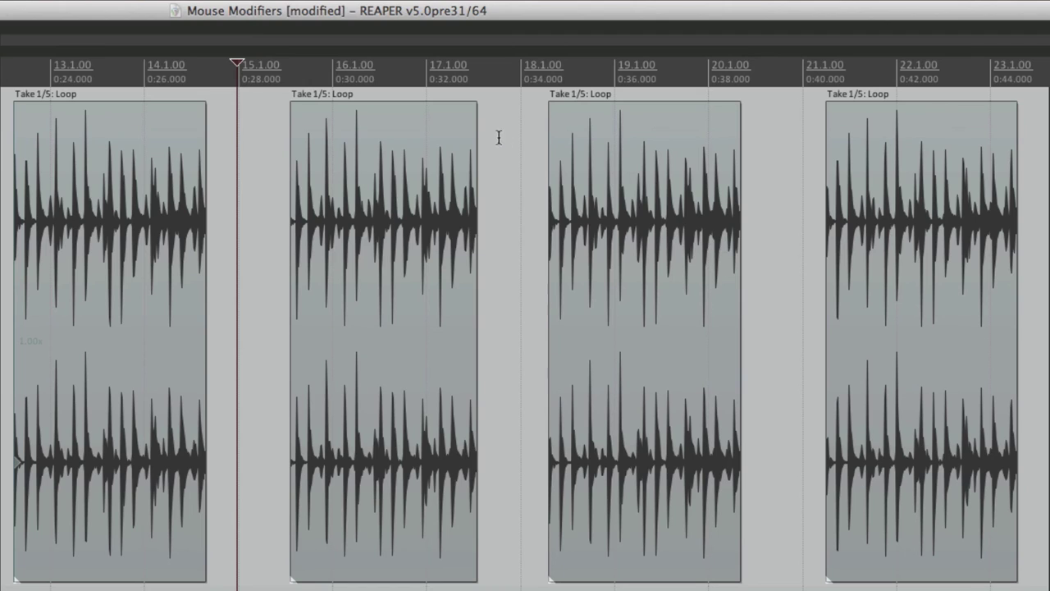
mouse_move(370, 30)
left_mouse_down()
mouse_move(386, 33)
mouse_move(349, 33)
mouse_move(365, 34)
mouse_move(361, 77)
mouse_move(360, 47)
left_mouse_up()
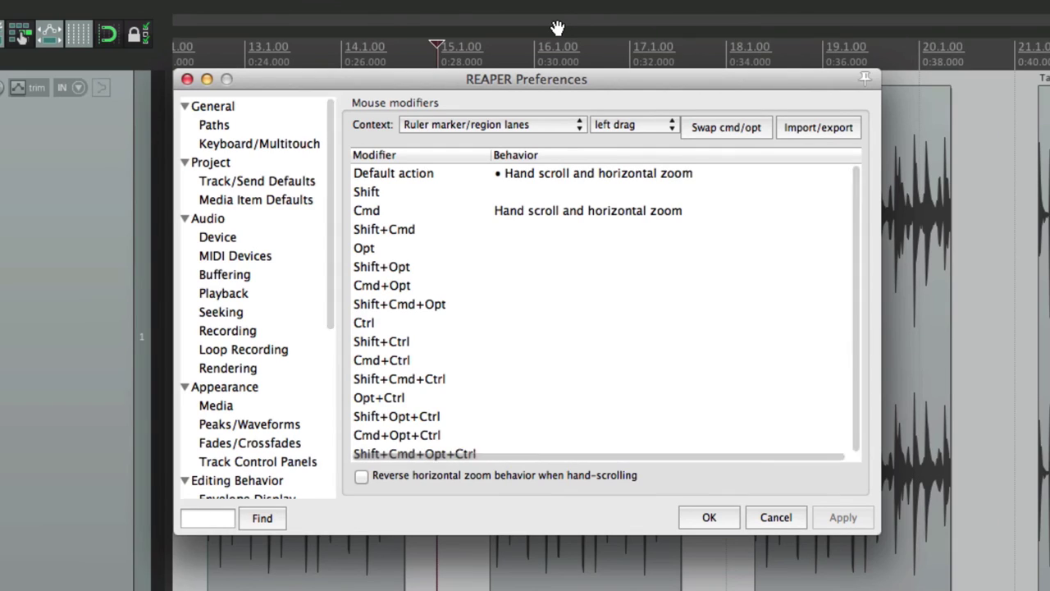
left_click(579, 212)
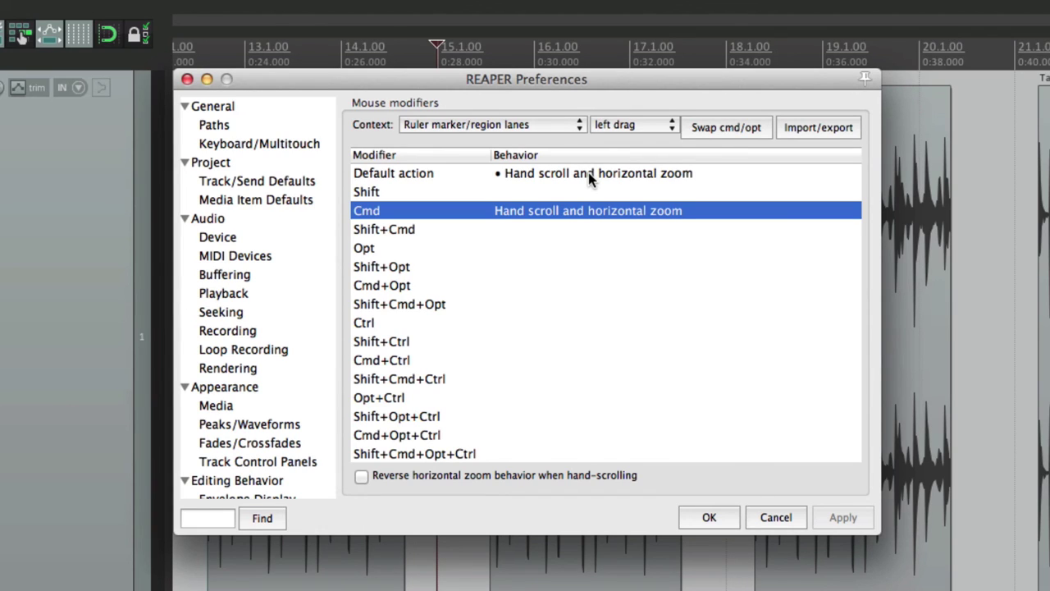
Step: Add Move edit cursor to the default drag, then test it near 16.1.00 and 19.1.00 with a zoom
left_click(588, 172)
mouse_move(612, 222)
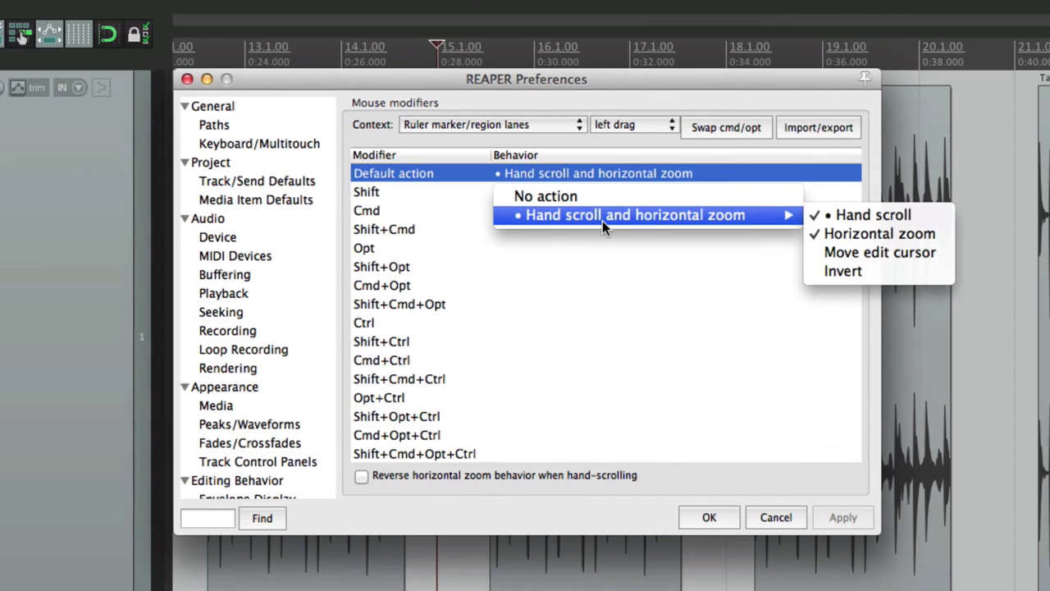
left_click(908, 253)
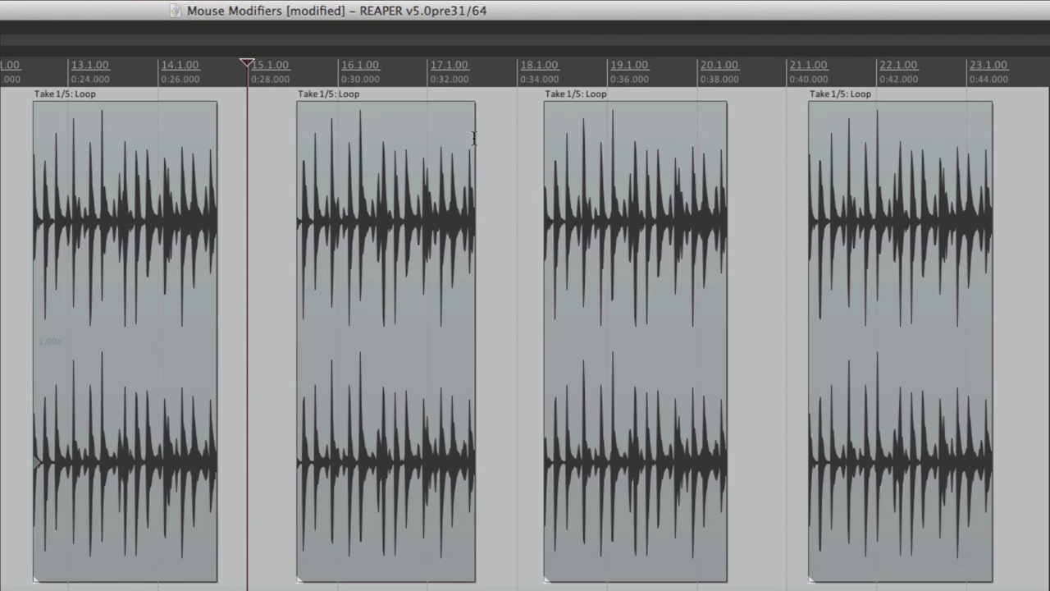
left_click_drag(348, 38, 367, 38)
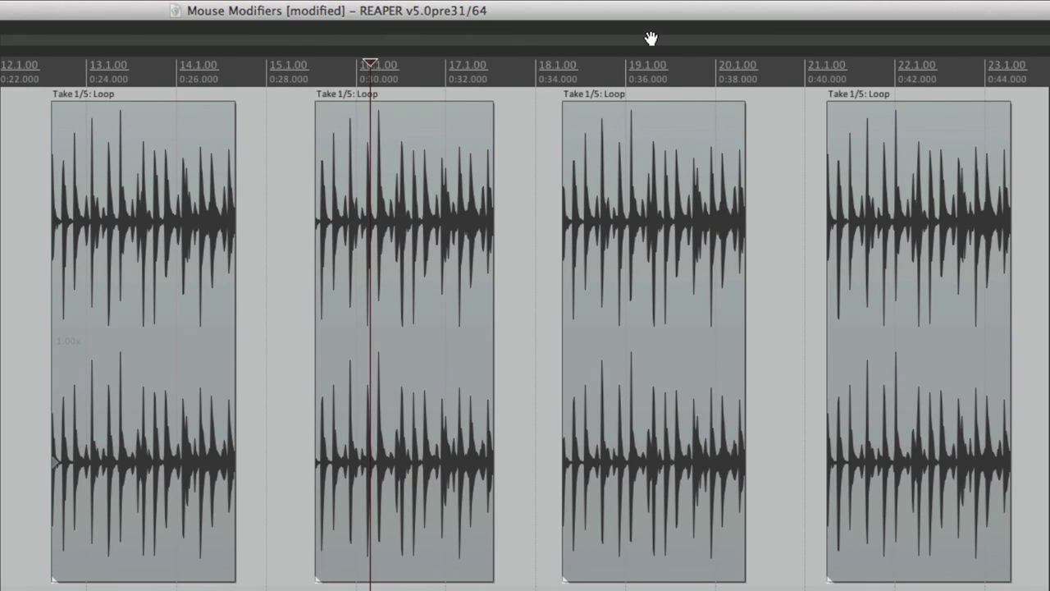
left_click_drag(651, 37, 616, 37)
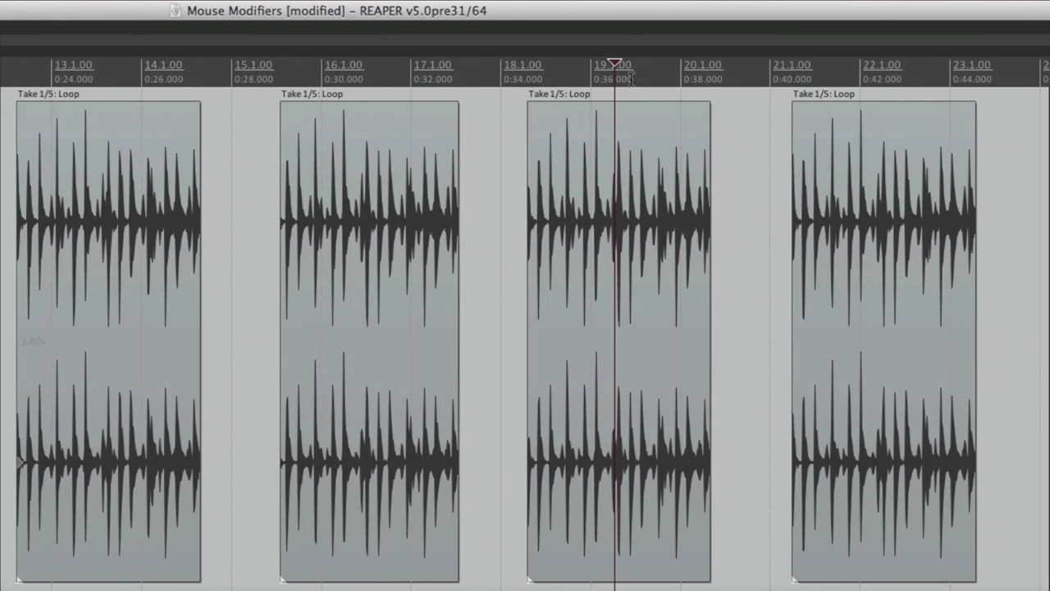
mouse_move(579, 41)
left_mouse_down()
mouse_move(577, 77)
mouse_move(577, 36)
mouse_move(577, 60)
left_mouse_up()
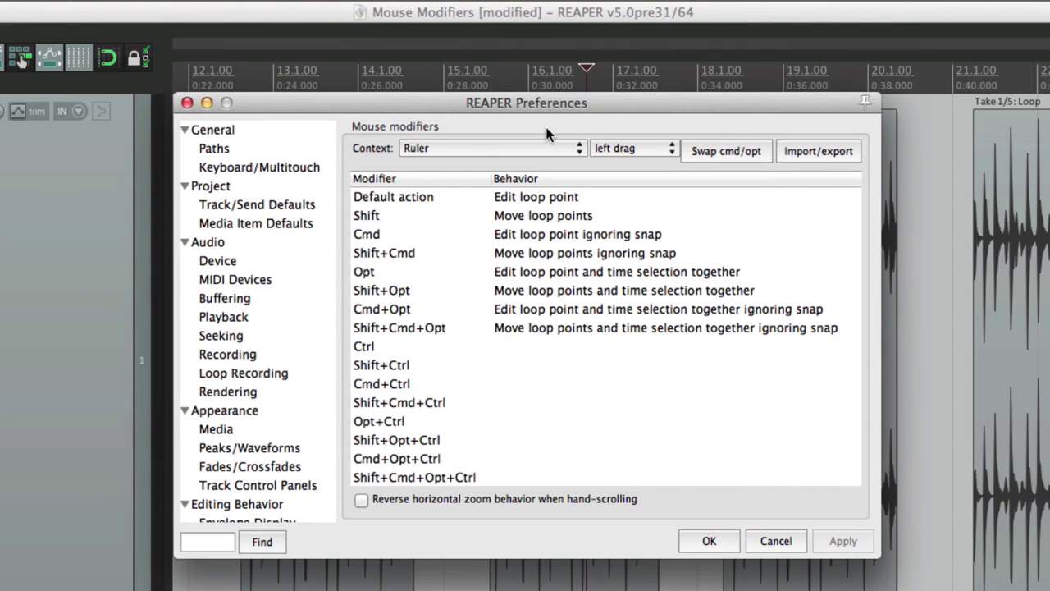
left_click(529, 143)
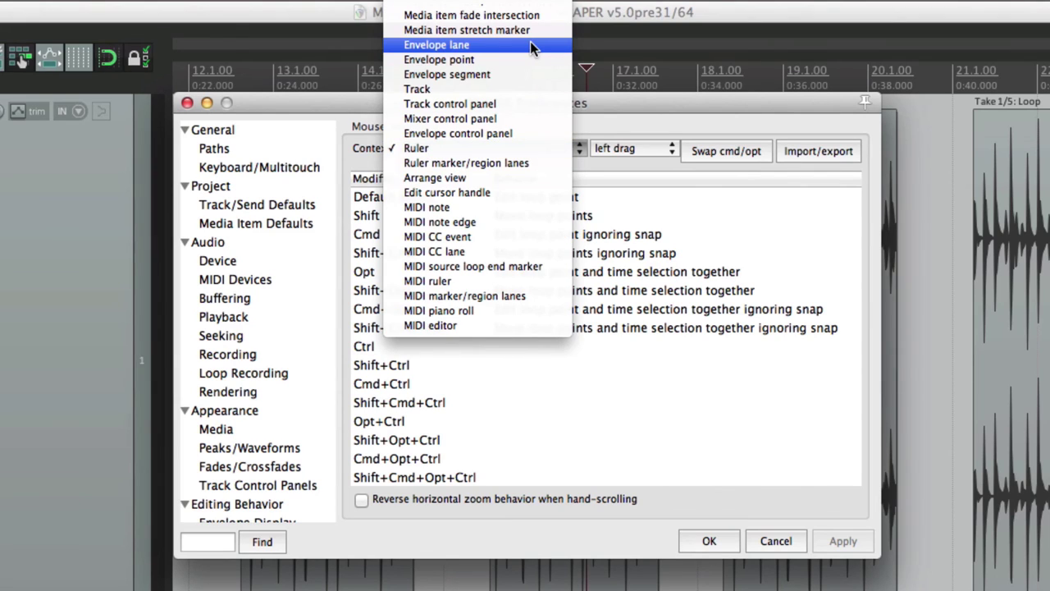